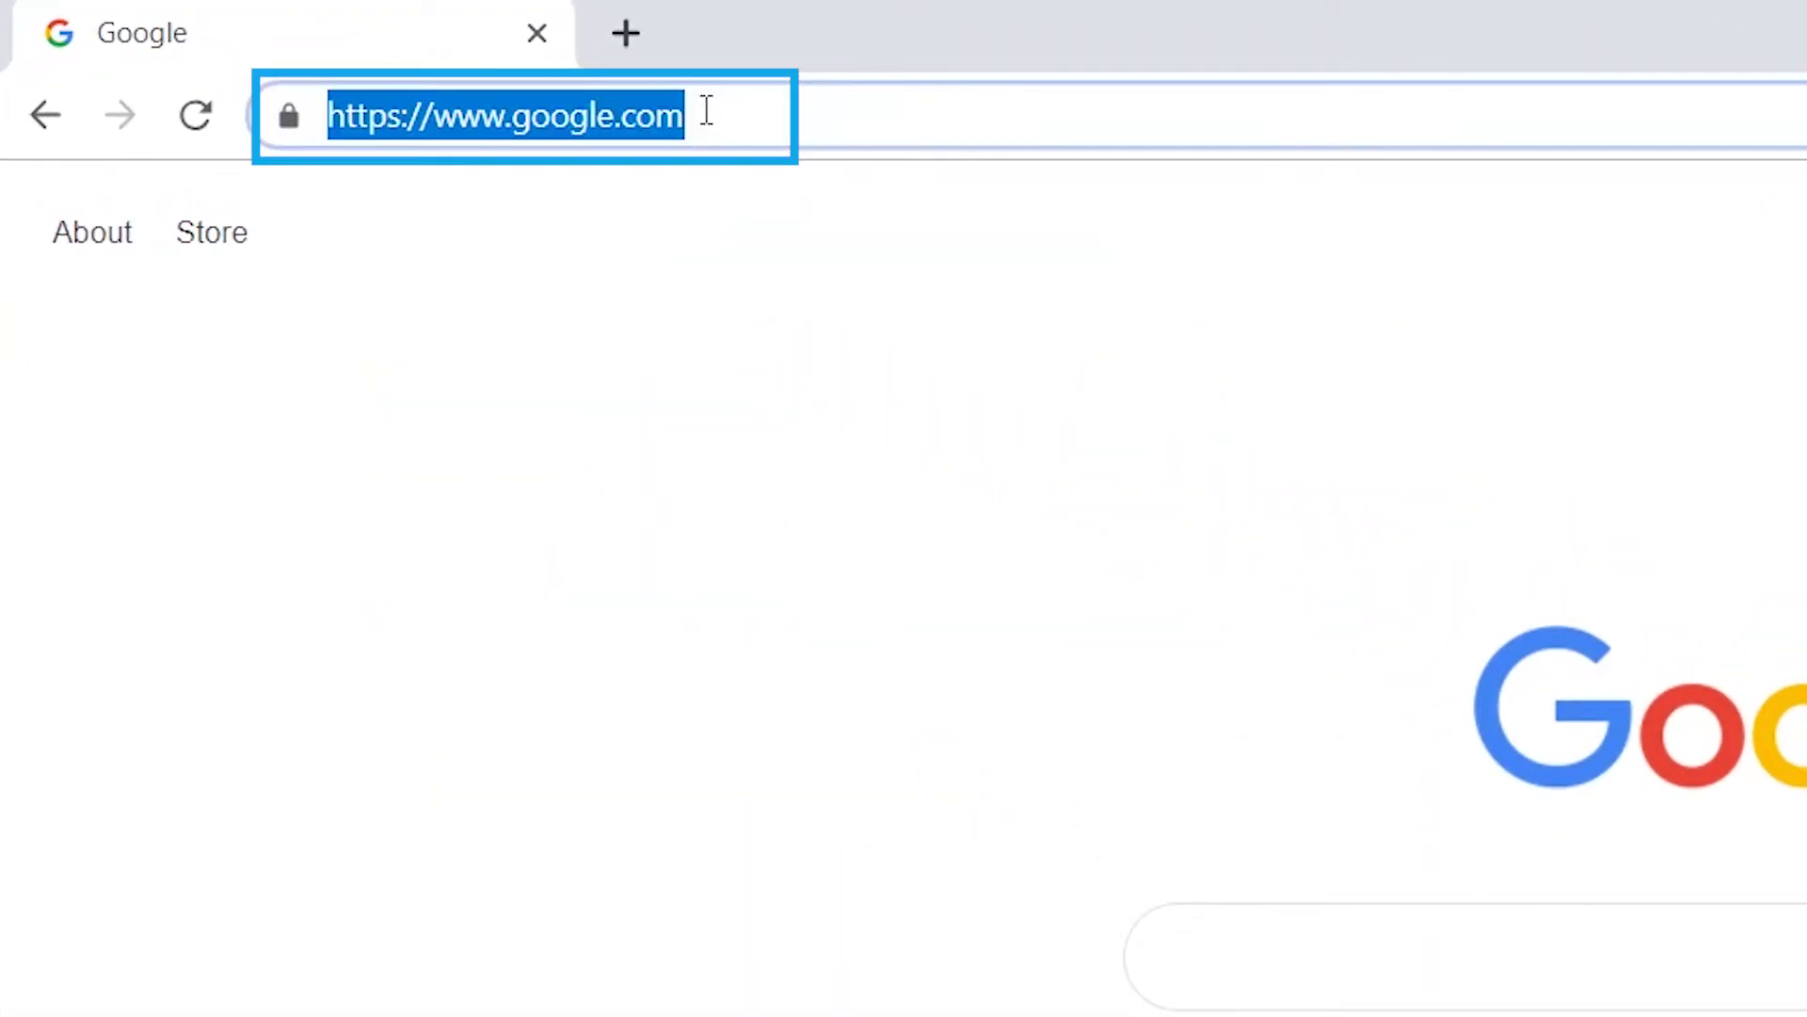
Step: Go to pixabay.com and scroll over its home page
{"action": "type", "text": "pixabay"}
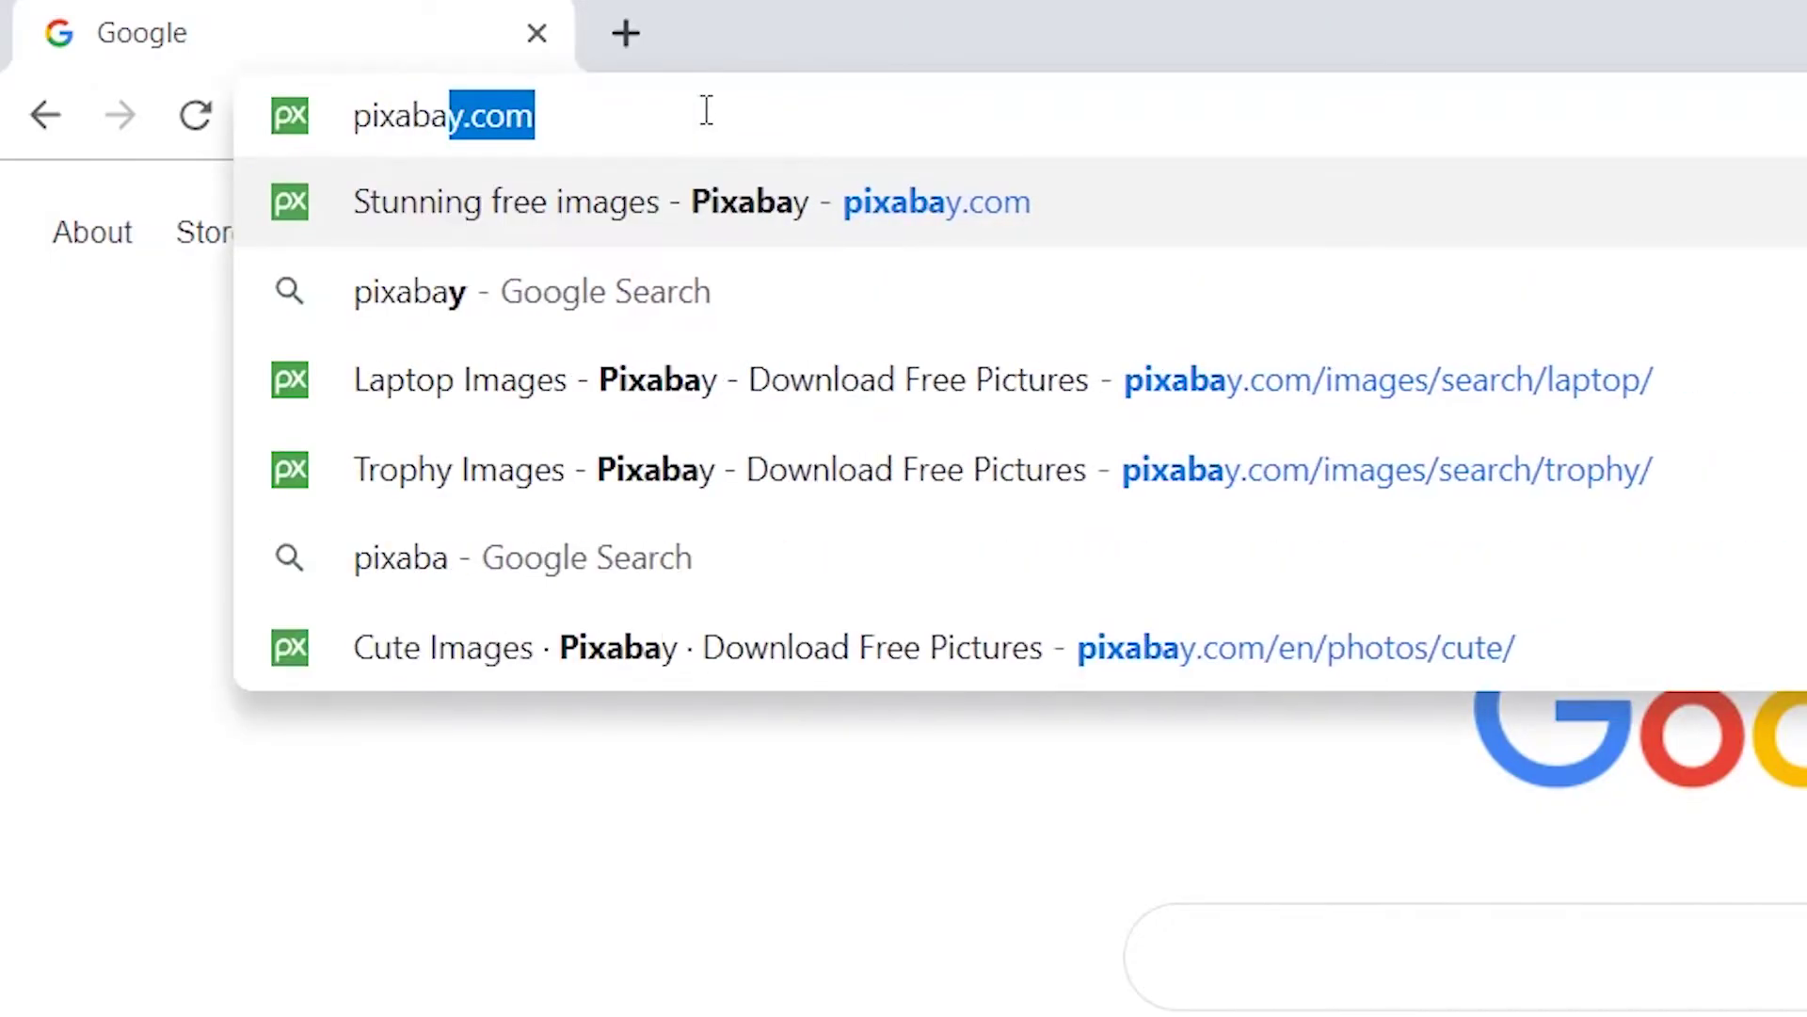
{"action": "type", "text": ".co"}
{"action": "key", "text": "Return"}
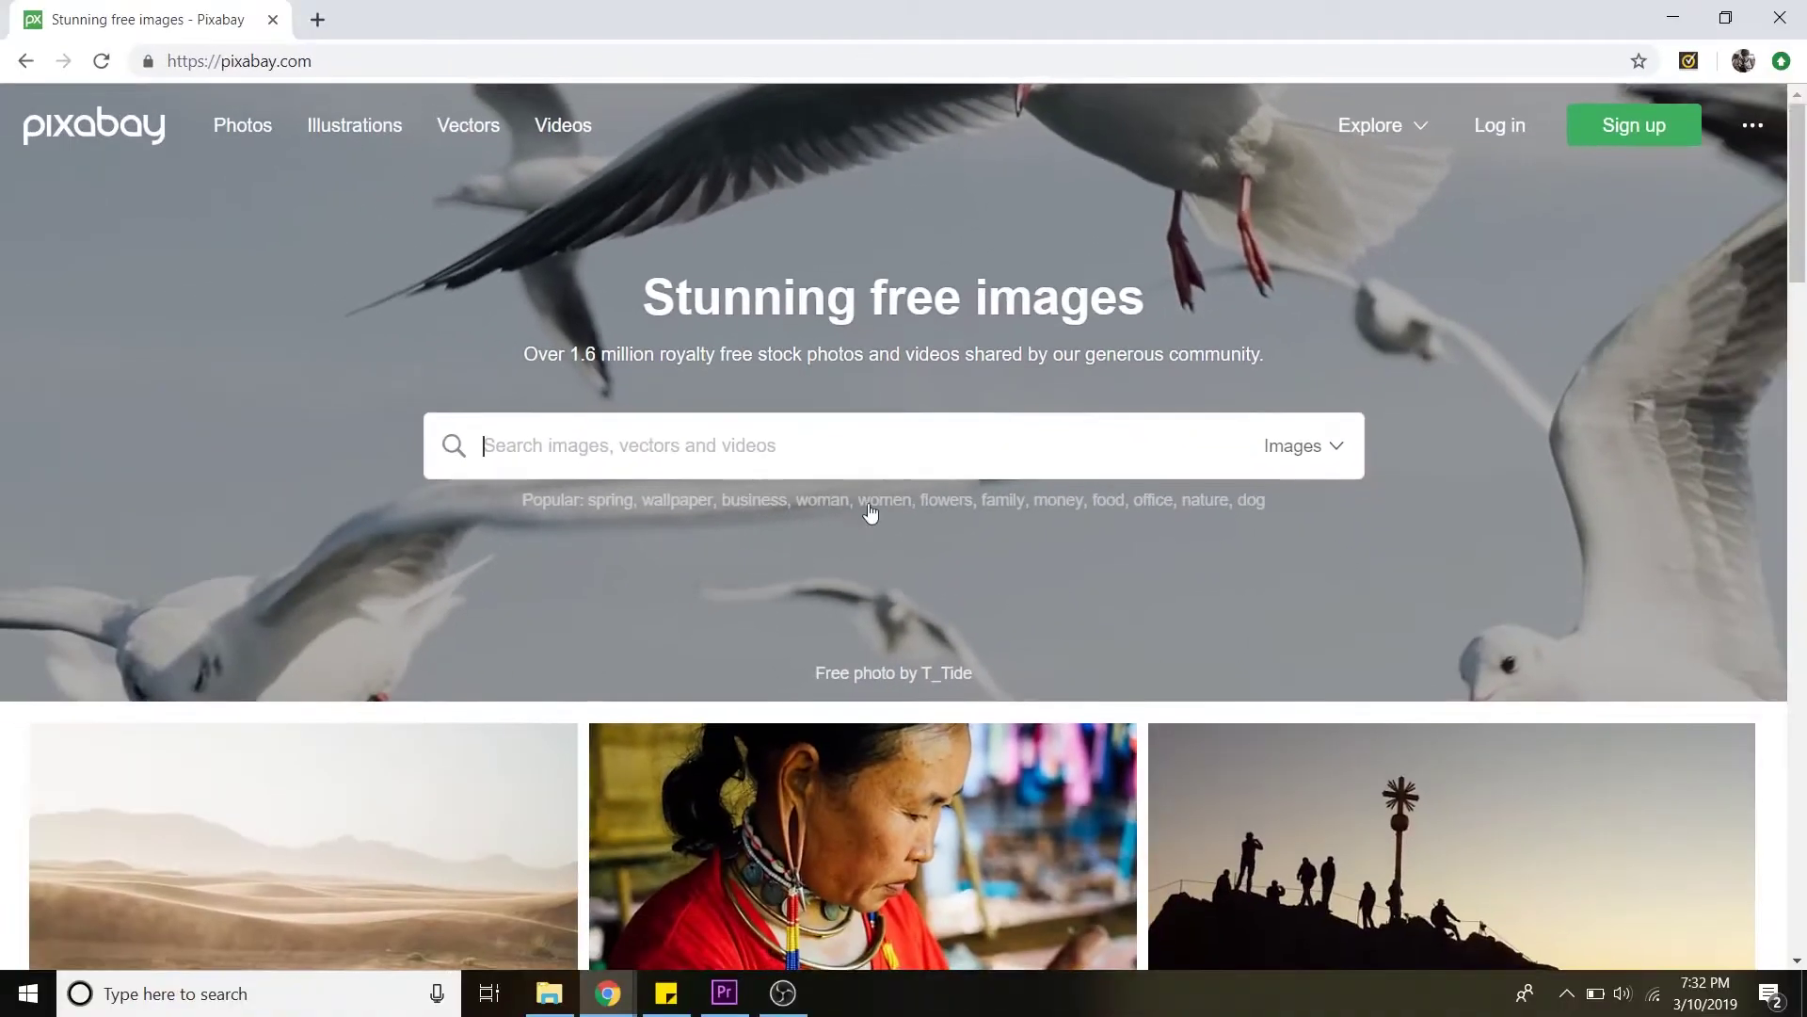
{"action": "scroll", "coordinate": [1444, 640], "scroll_direction": "down", "scroll_amount": 6}
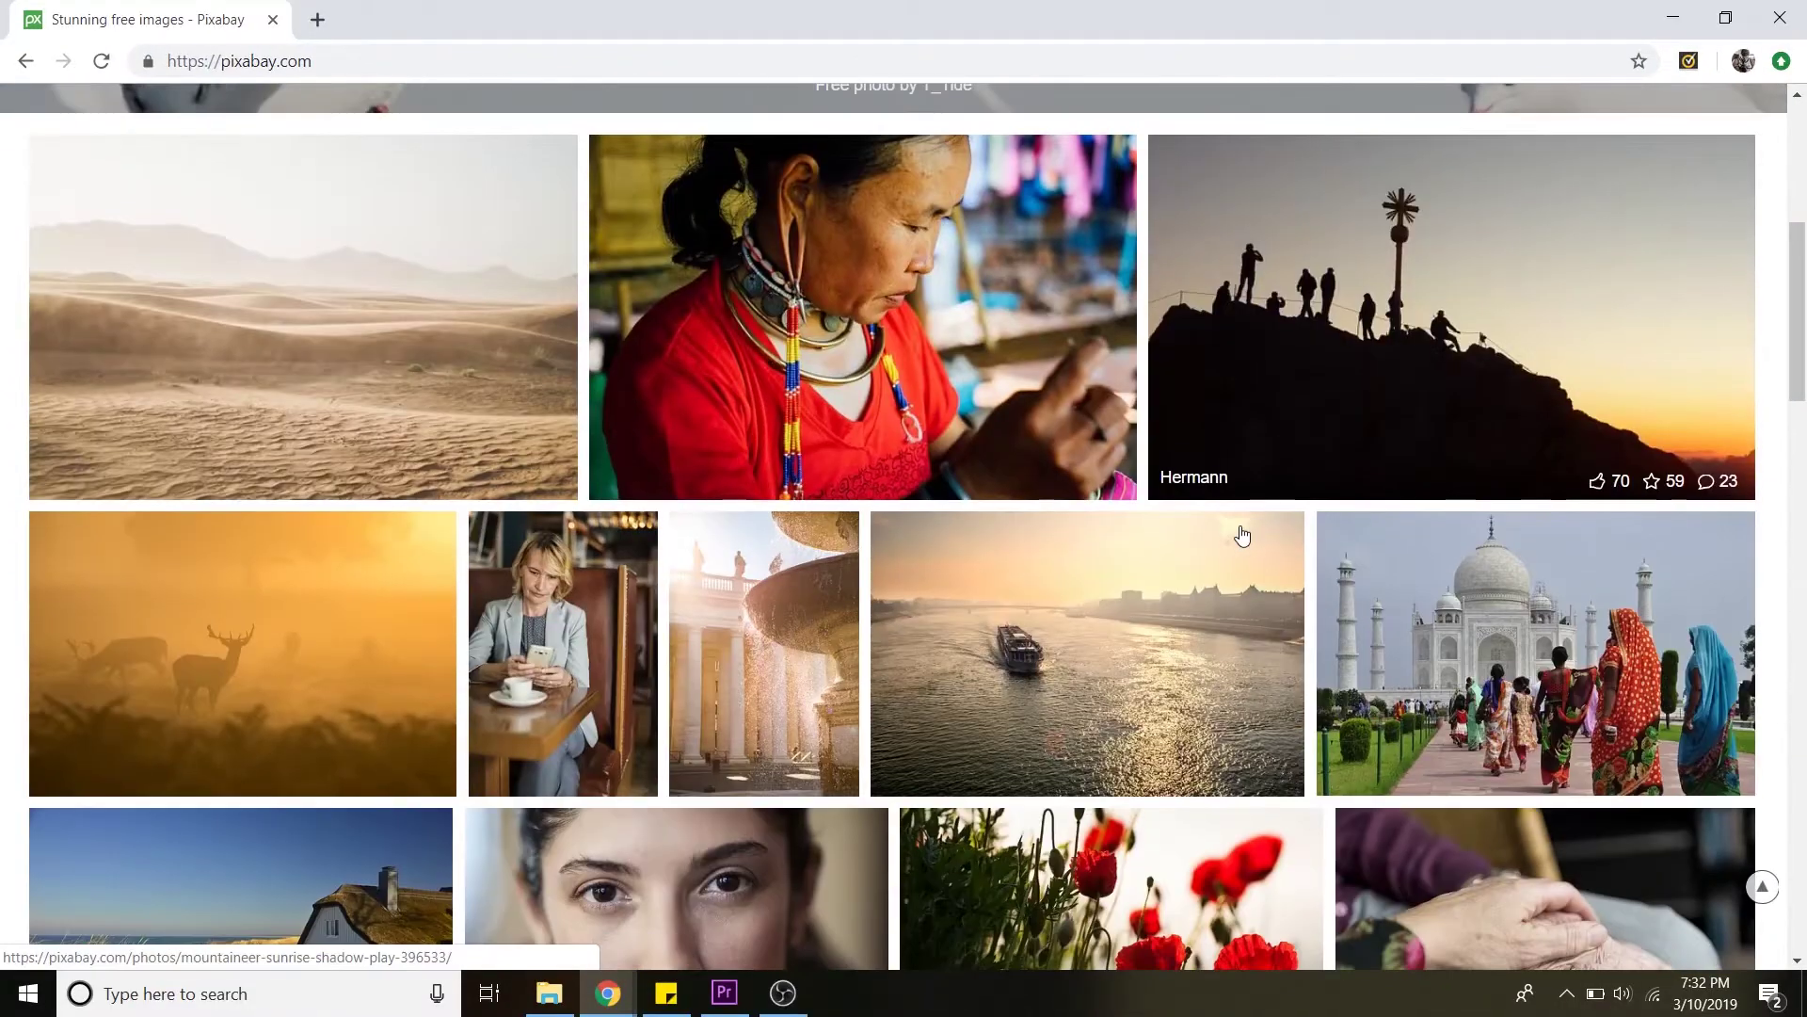
{"action": "scroll", "coordinate": [1243, 535], "scroll_direction": "down", "scroll_amount": 10}
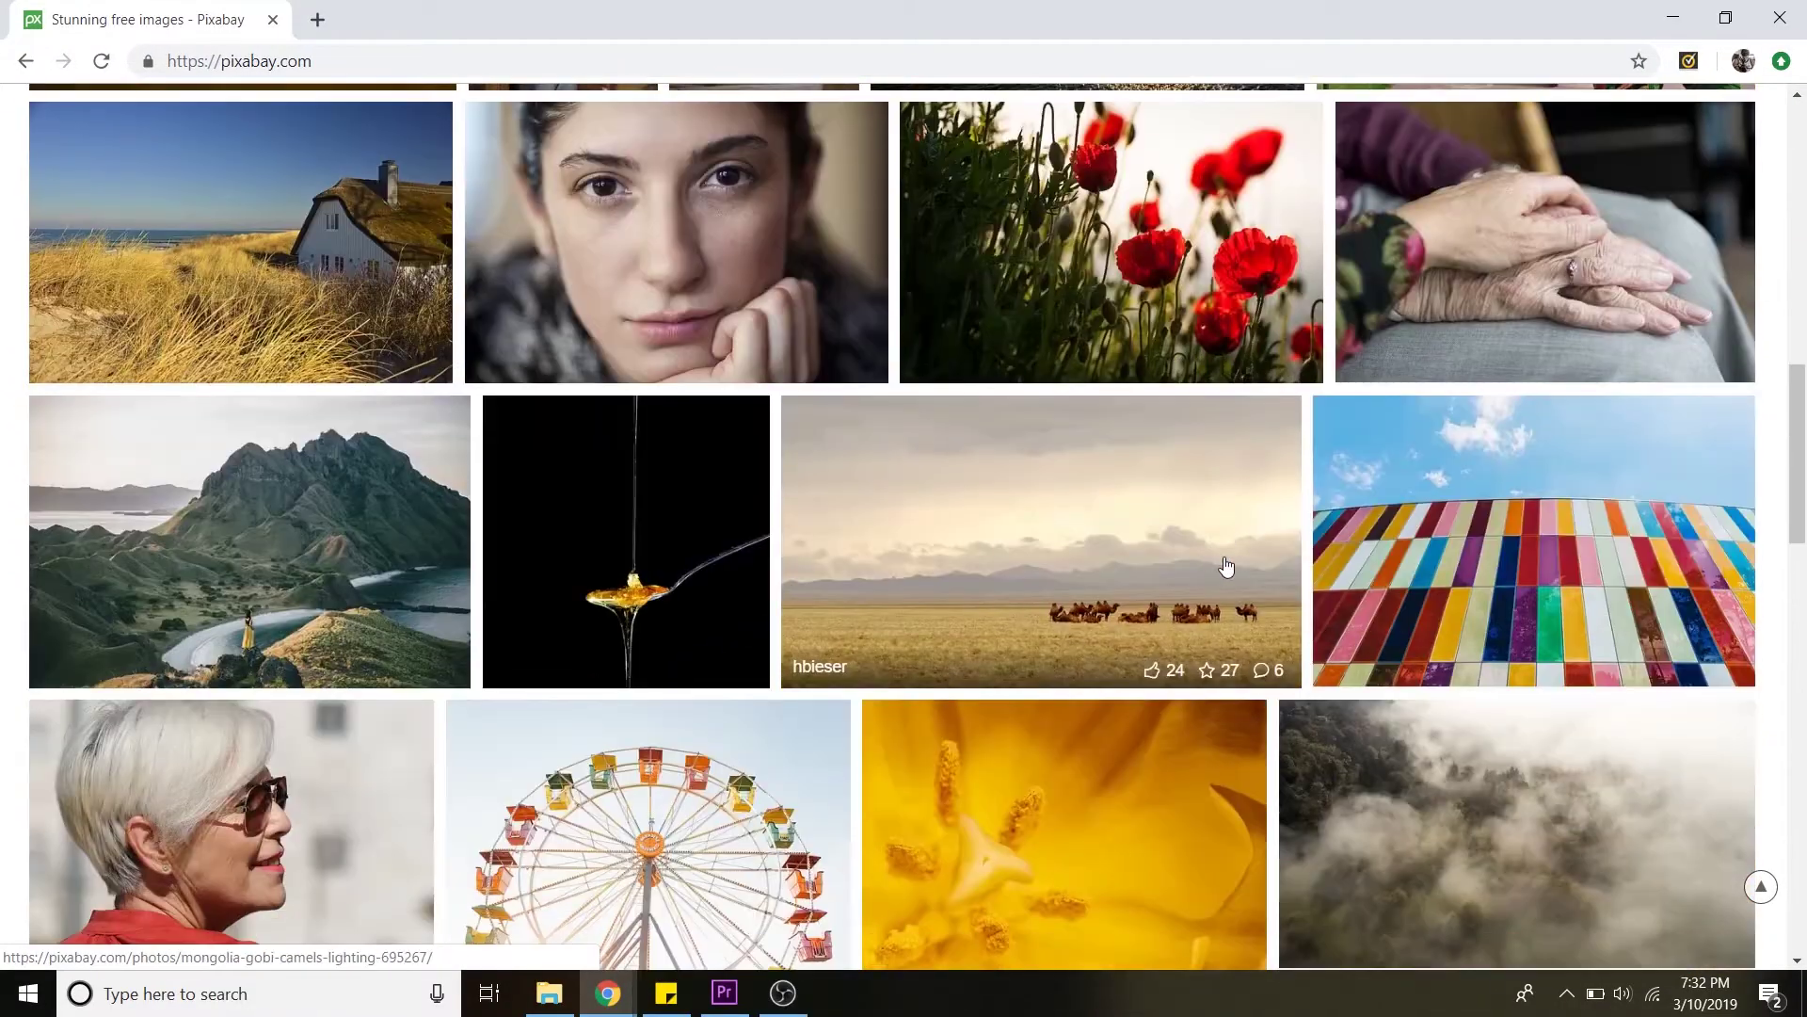
{"action": "scroll", "coordinate": [1054, 538], "scroll_direction": "up", "scroll_amount": 6}
{"action": "scroll", "coordinate": [1054, 538], "scroll_direction": "up", "scroll_amount": 10}
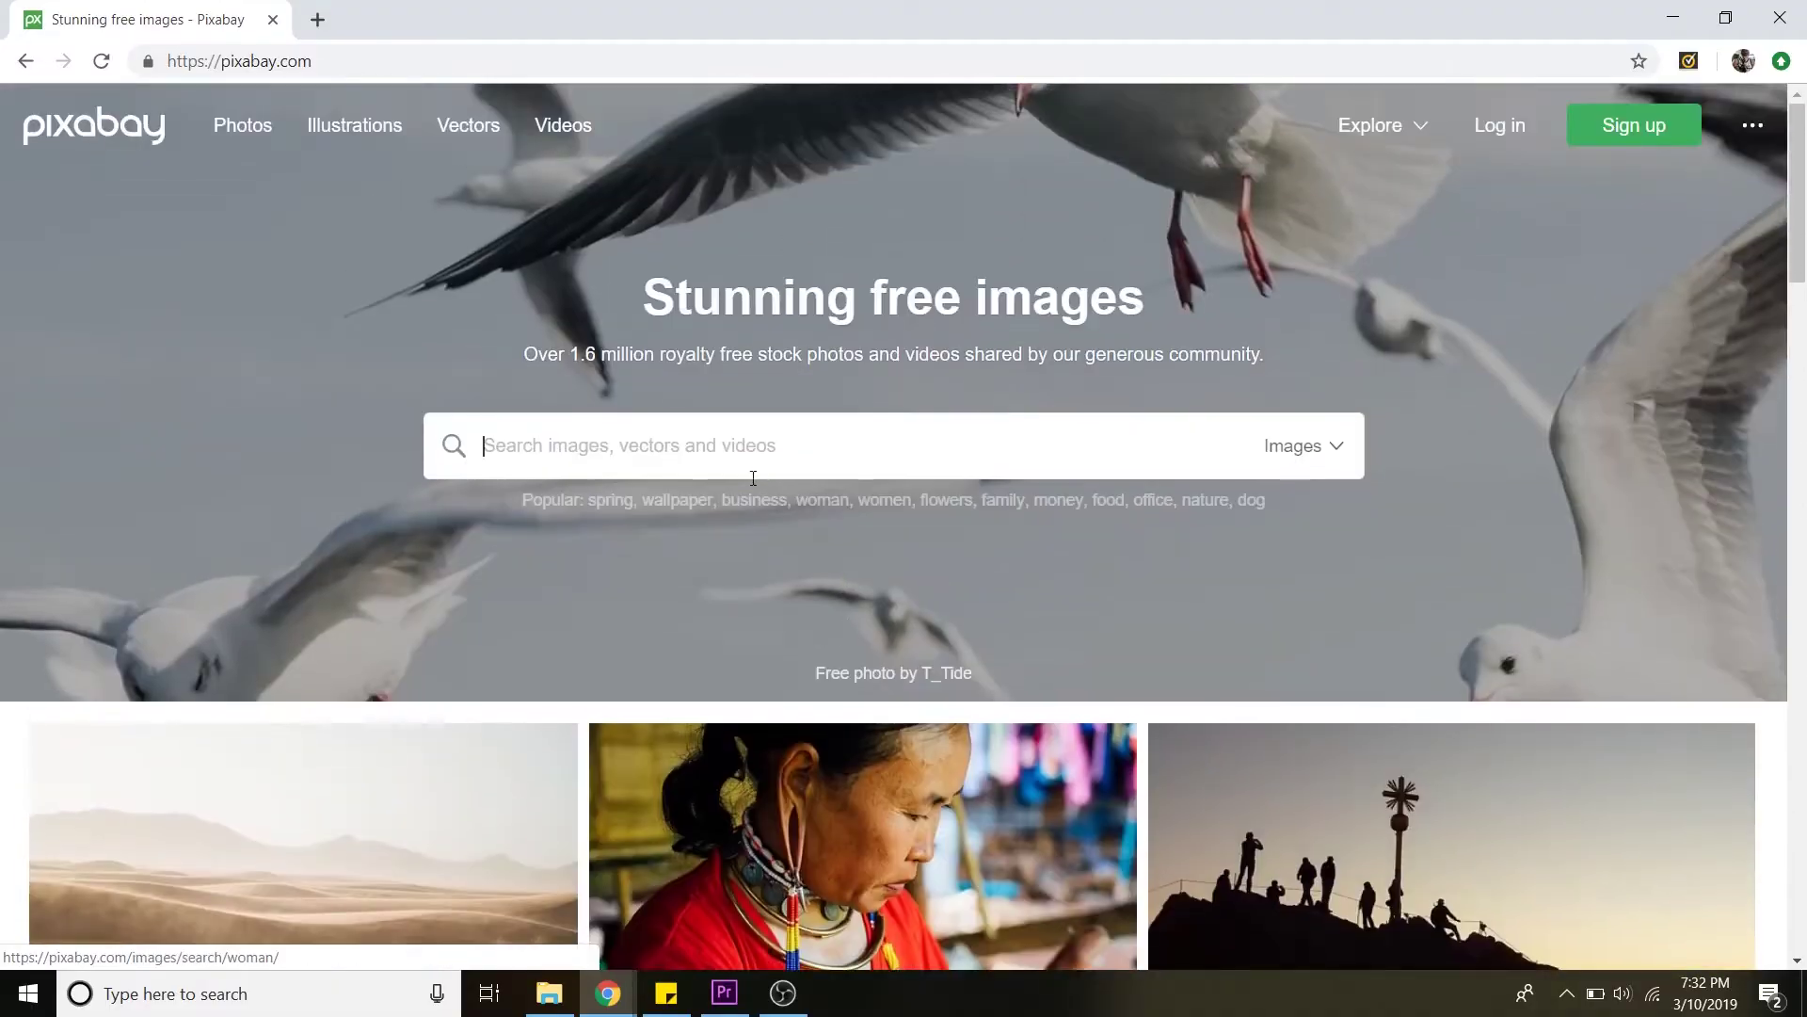
Step: Search Pixabay for 'travel', browse the results, and open the Old Journey Adventure camera photo
{"action": "left_click", "coordinate": [604, 440]}
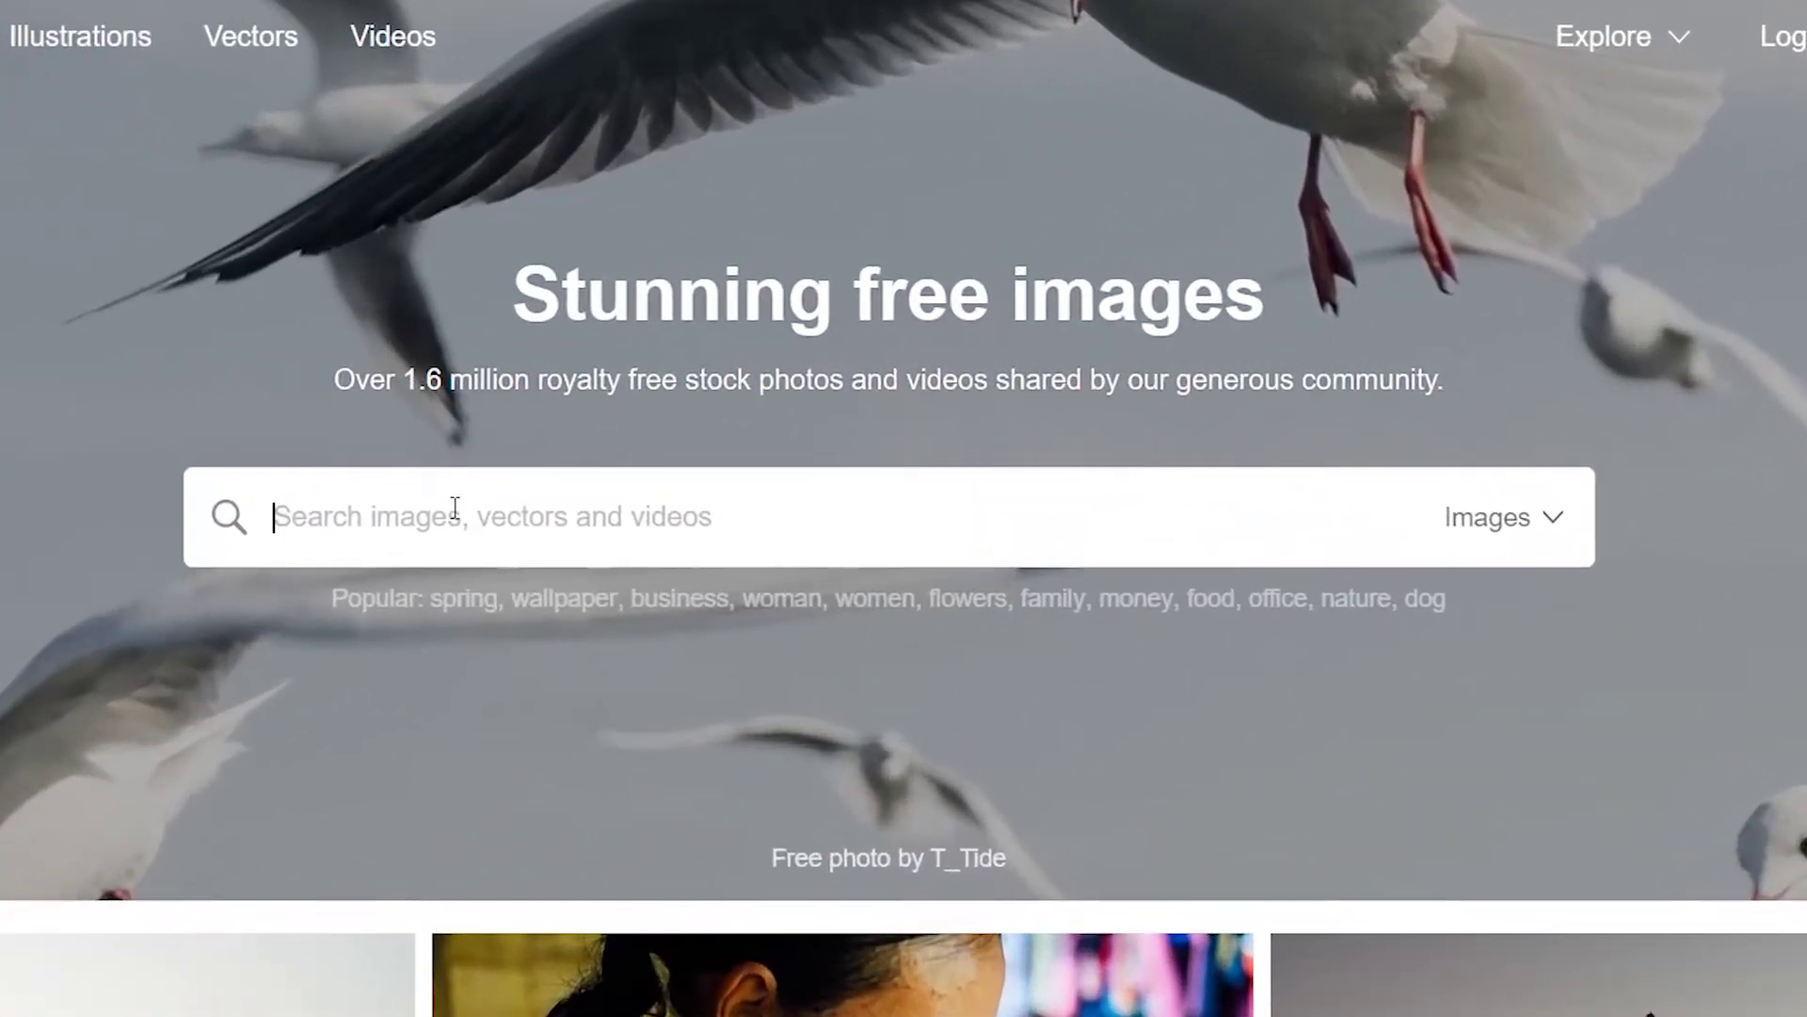
{"action": "type", "text": "travel"}
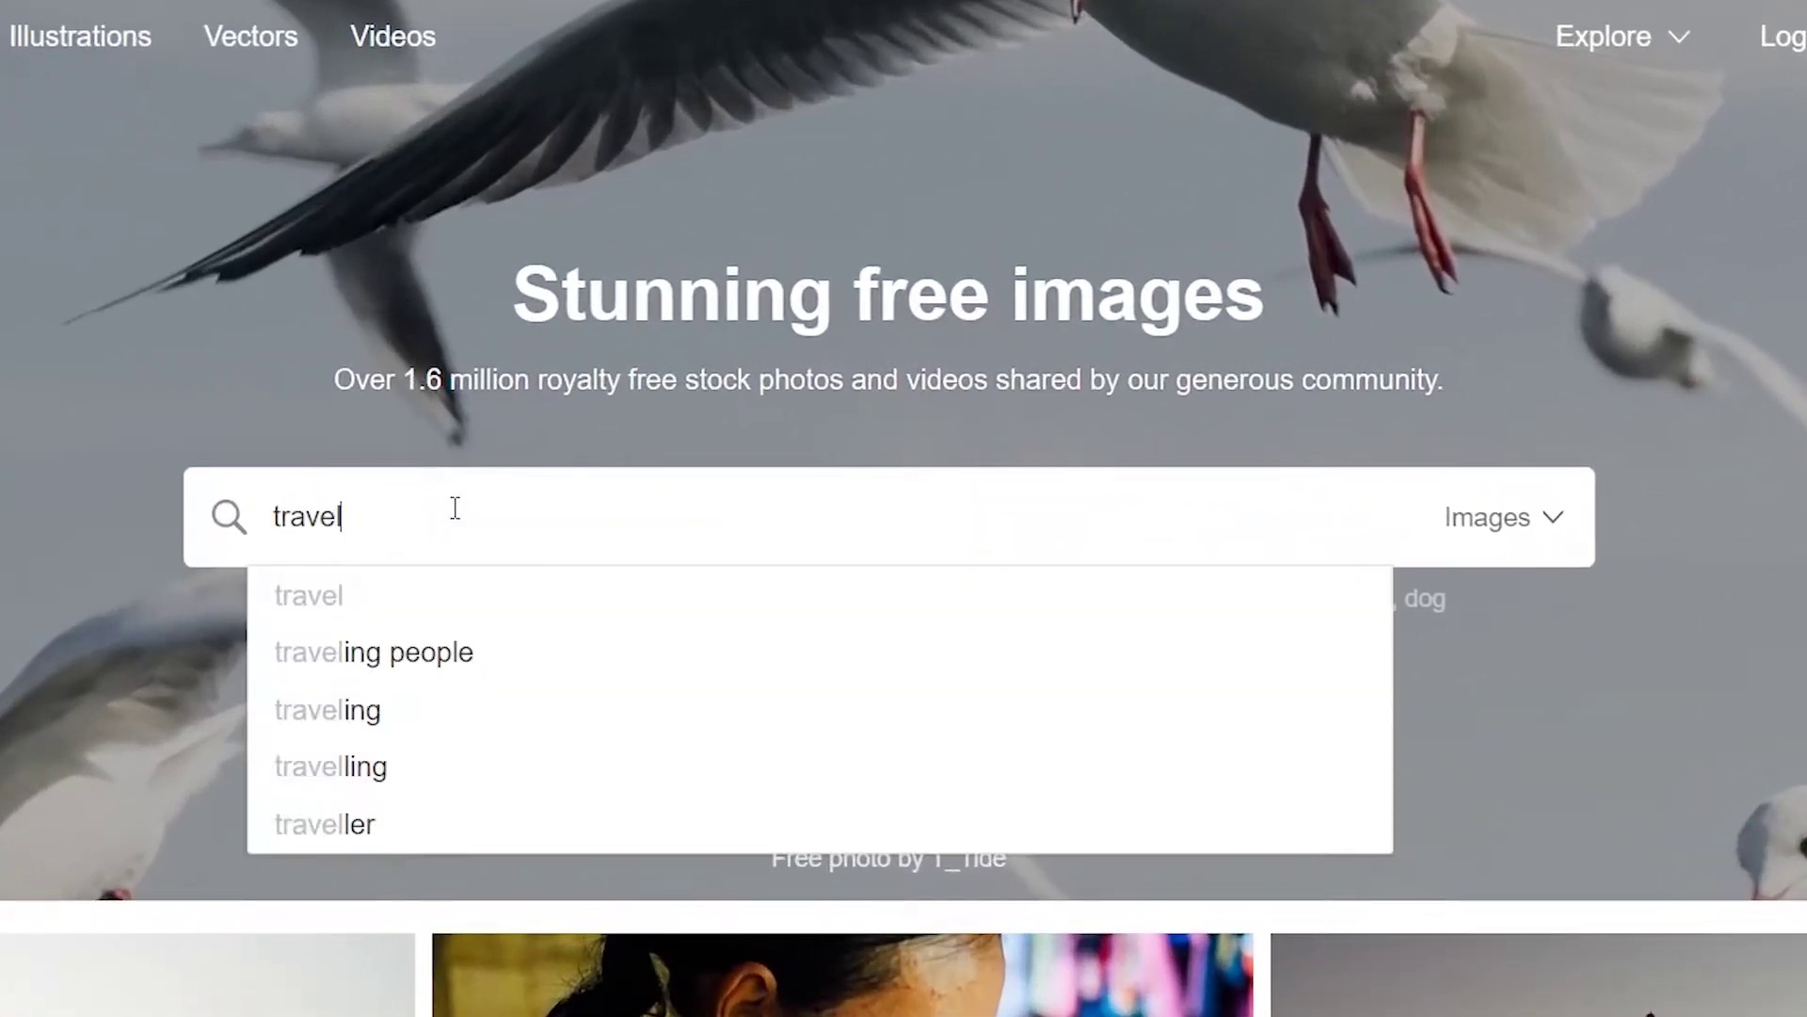
{"action": "key", "text": "Return"}
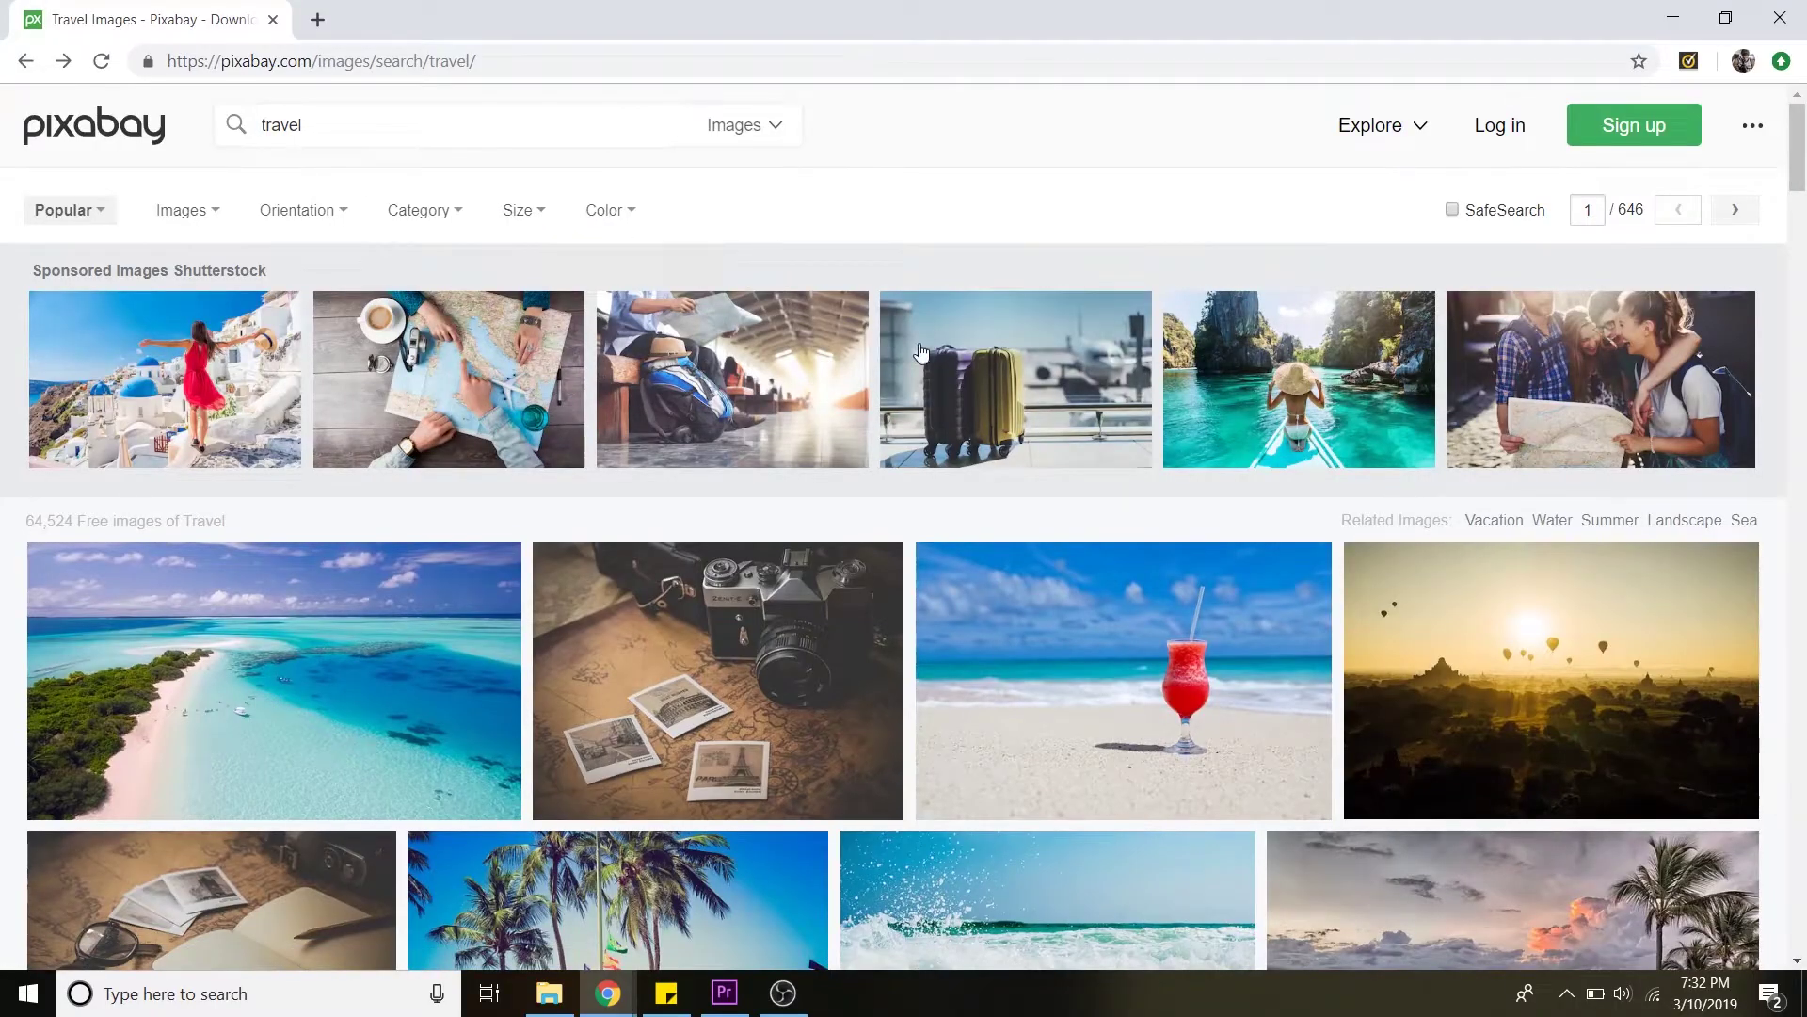
{"action": "scroll", "coordinate": [920, 353], "scroll_direction": "down", "scroll_amount": 10}
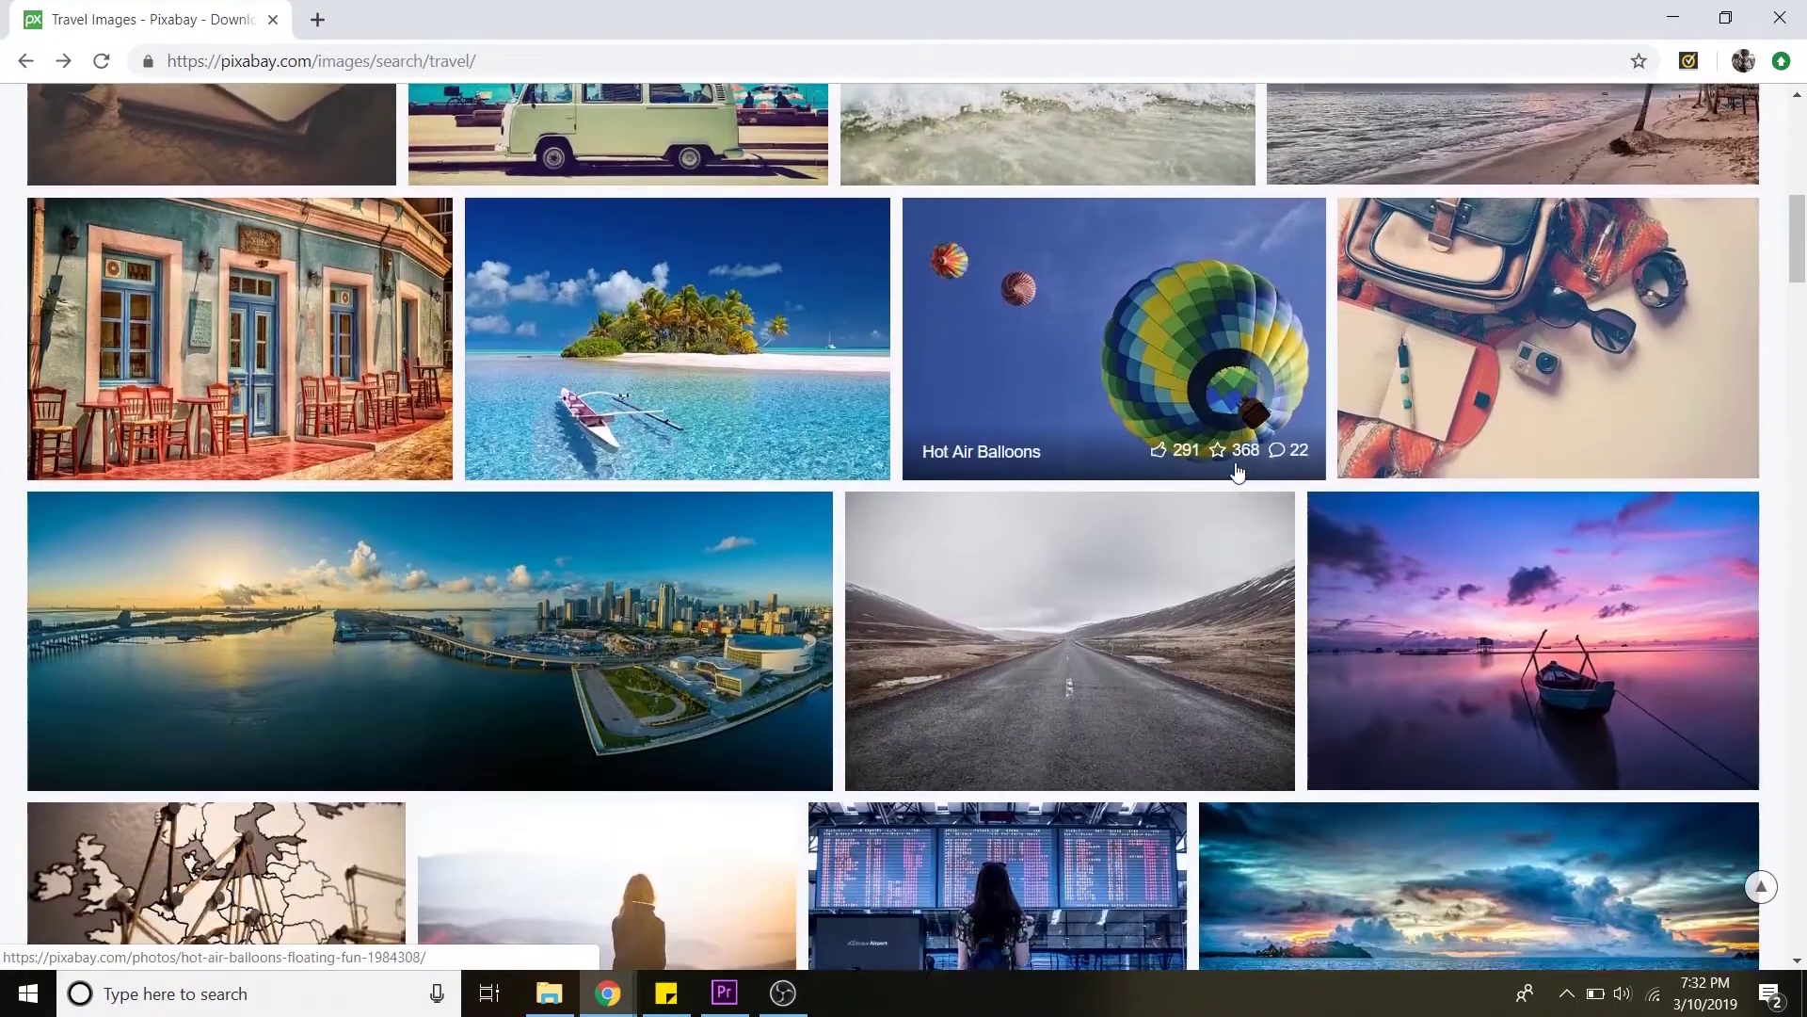
{"action": "scroll", "coordinate": [1238, 471], "scroll_direction": "down", "scroll_amount": 13}
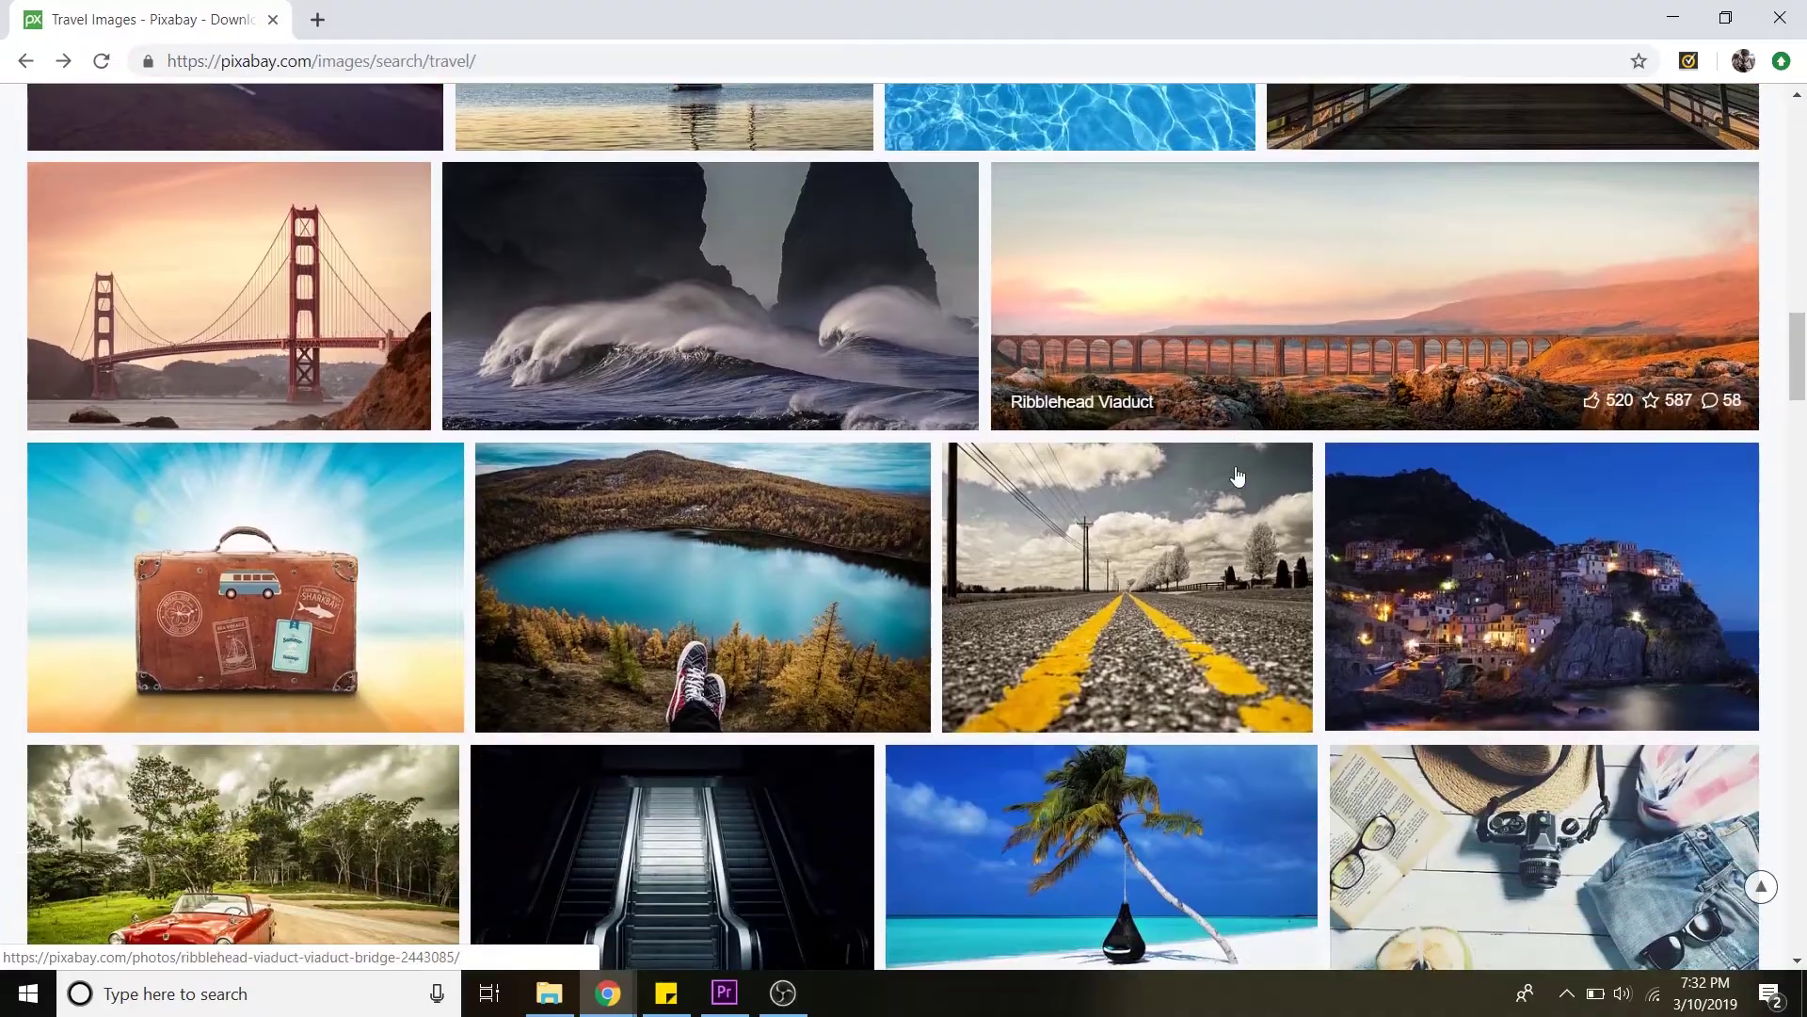
{"action": "scroll", "coordinate": [1237, 475], "scroll_direction": "down", "scroll_amount": 6}
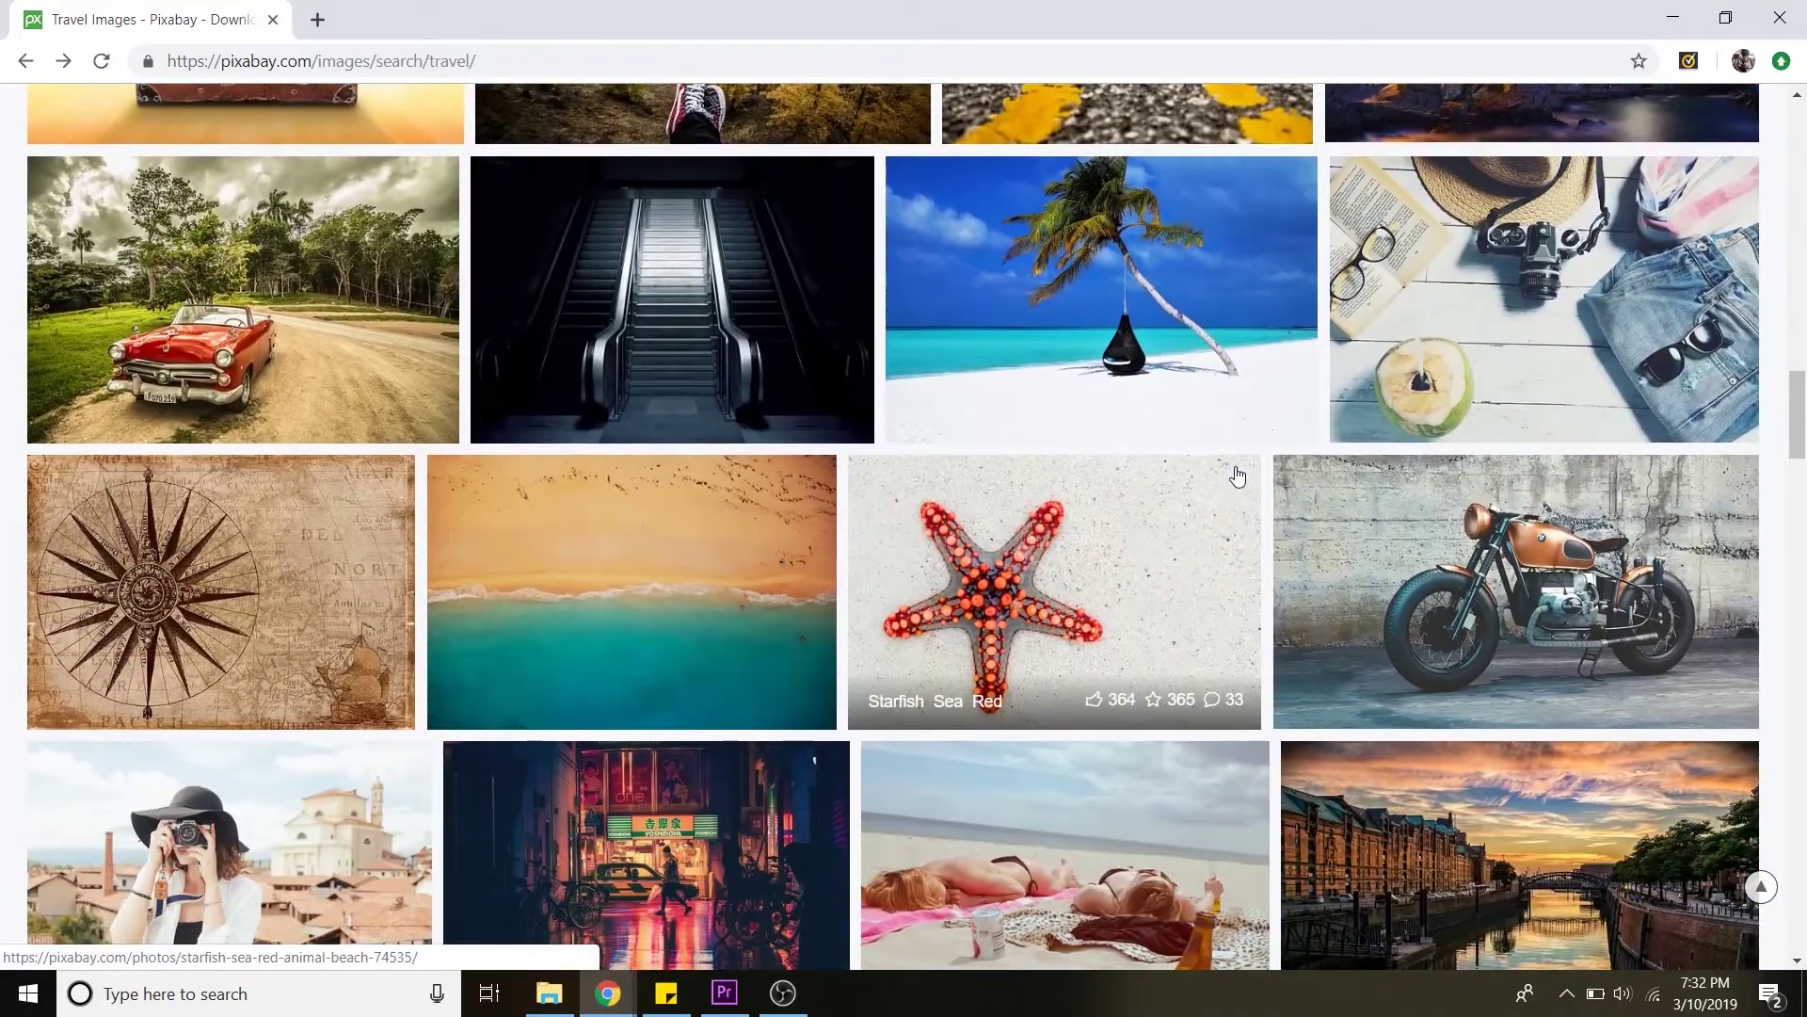
{"action": "scroll", "coordinate": [1238, 476], "scroll_direction": "down", "scroll_amount": 1}
{"action": "scroll", "coordinate": [1238, 475], "scroll_direction": "up", "scroll_amount": 20}
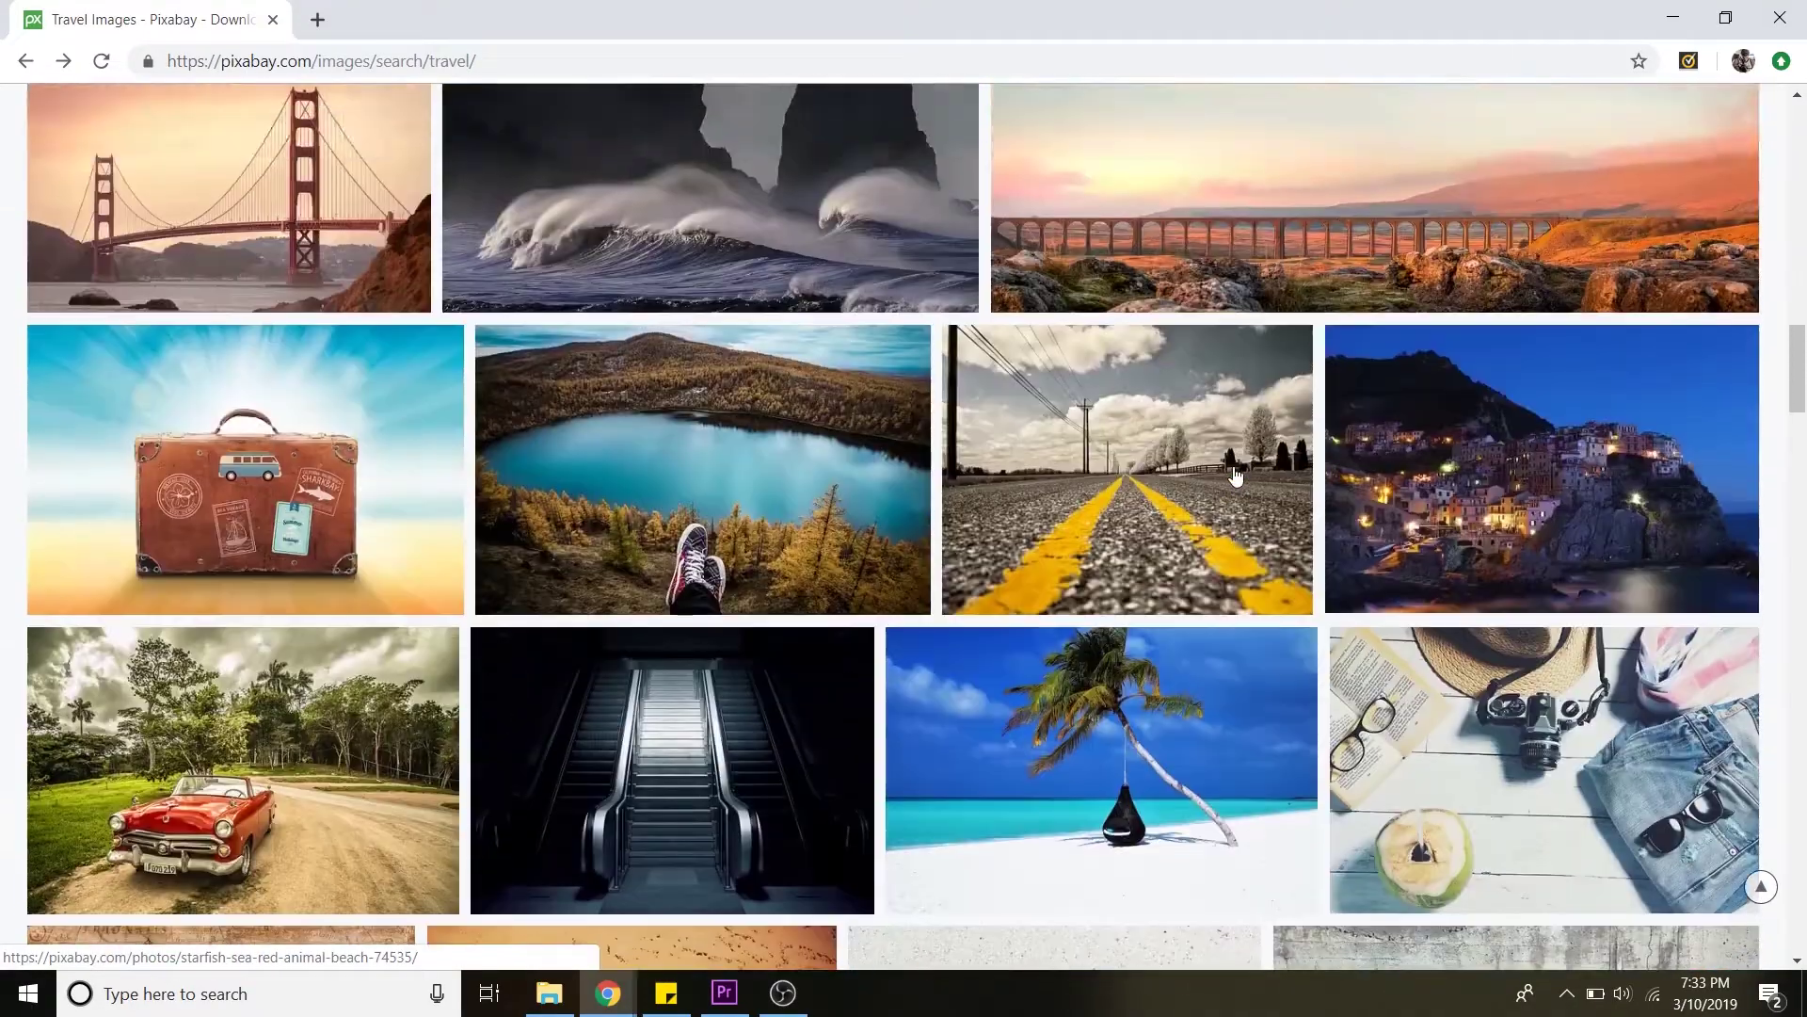
{"action": "scroll", "coordinate": [1110, 490], "scroll_direction": "up", "scroll_amount": 1}
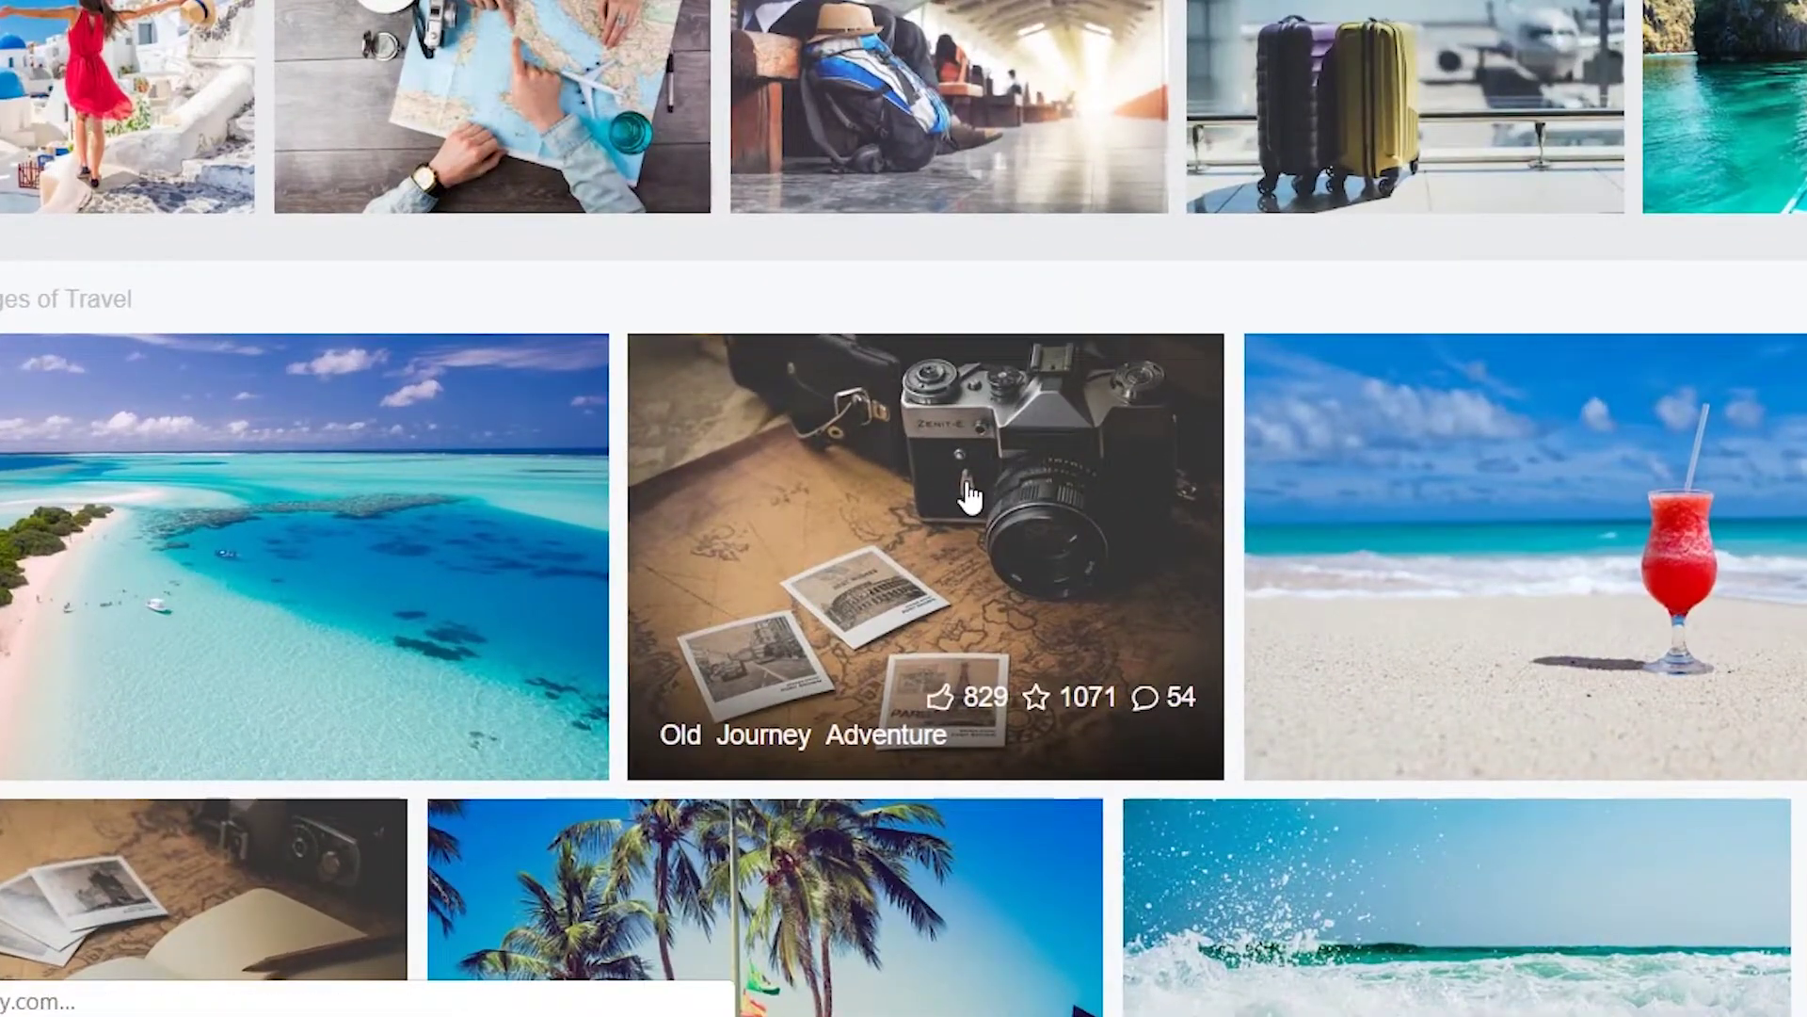
{"action": "left_click", "coordinate": [970, 496]}
Step: Download the Old Journey Adventure camera photo as a 1920×1440 JPG, passing the reCAPTCHA check
{"action": "scroll", "coordinate": [1010, 614], "scroll_direction": "down", "scroll_amount": 1}
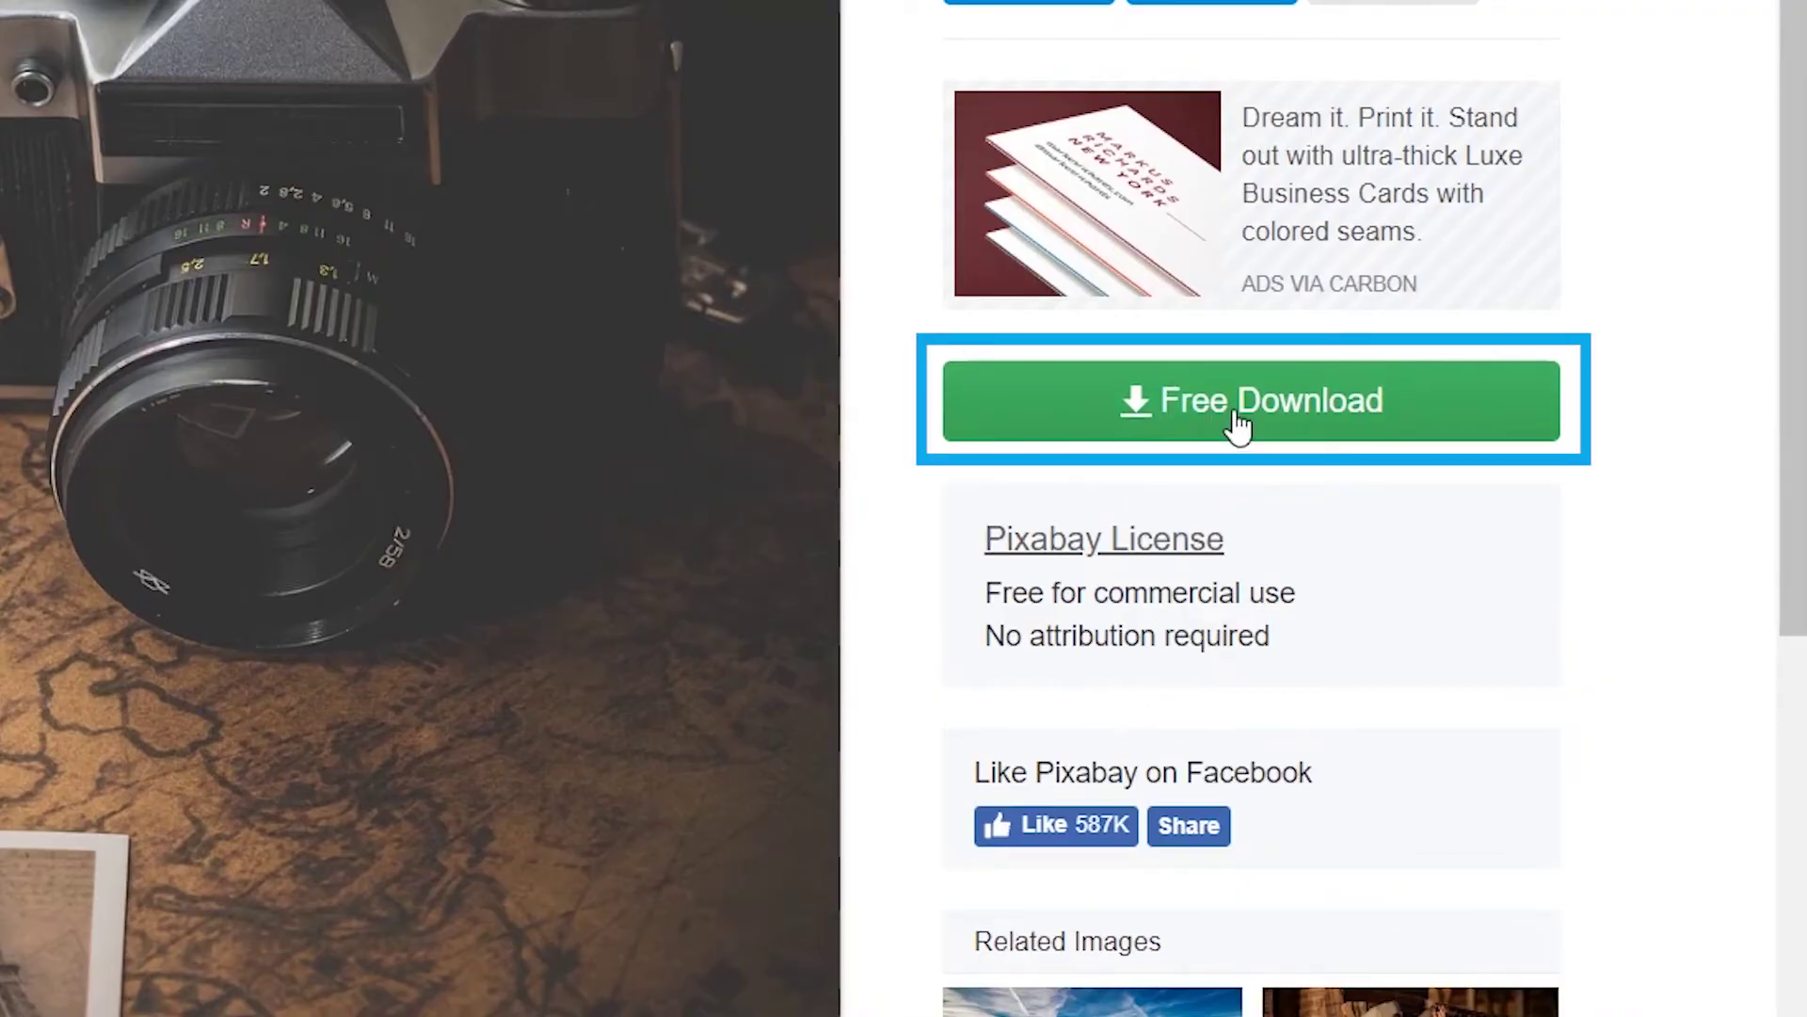
{"action": "left_click", "coordinate": [1239, 424]}
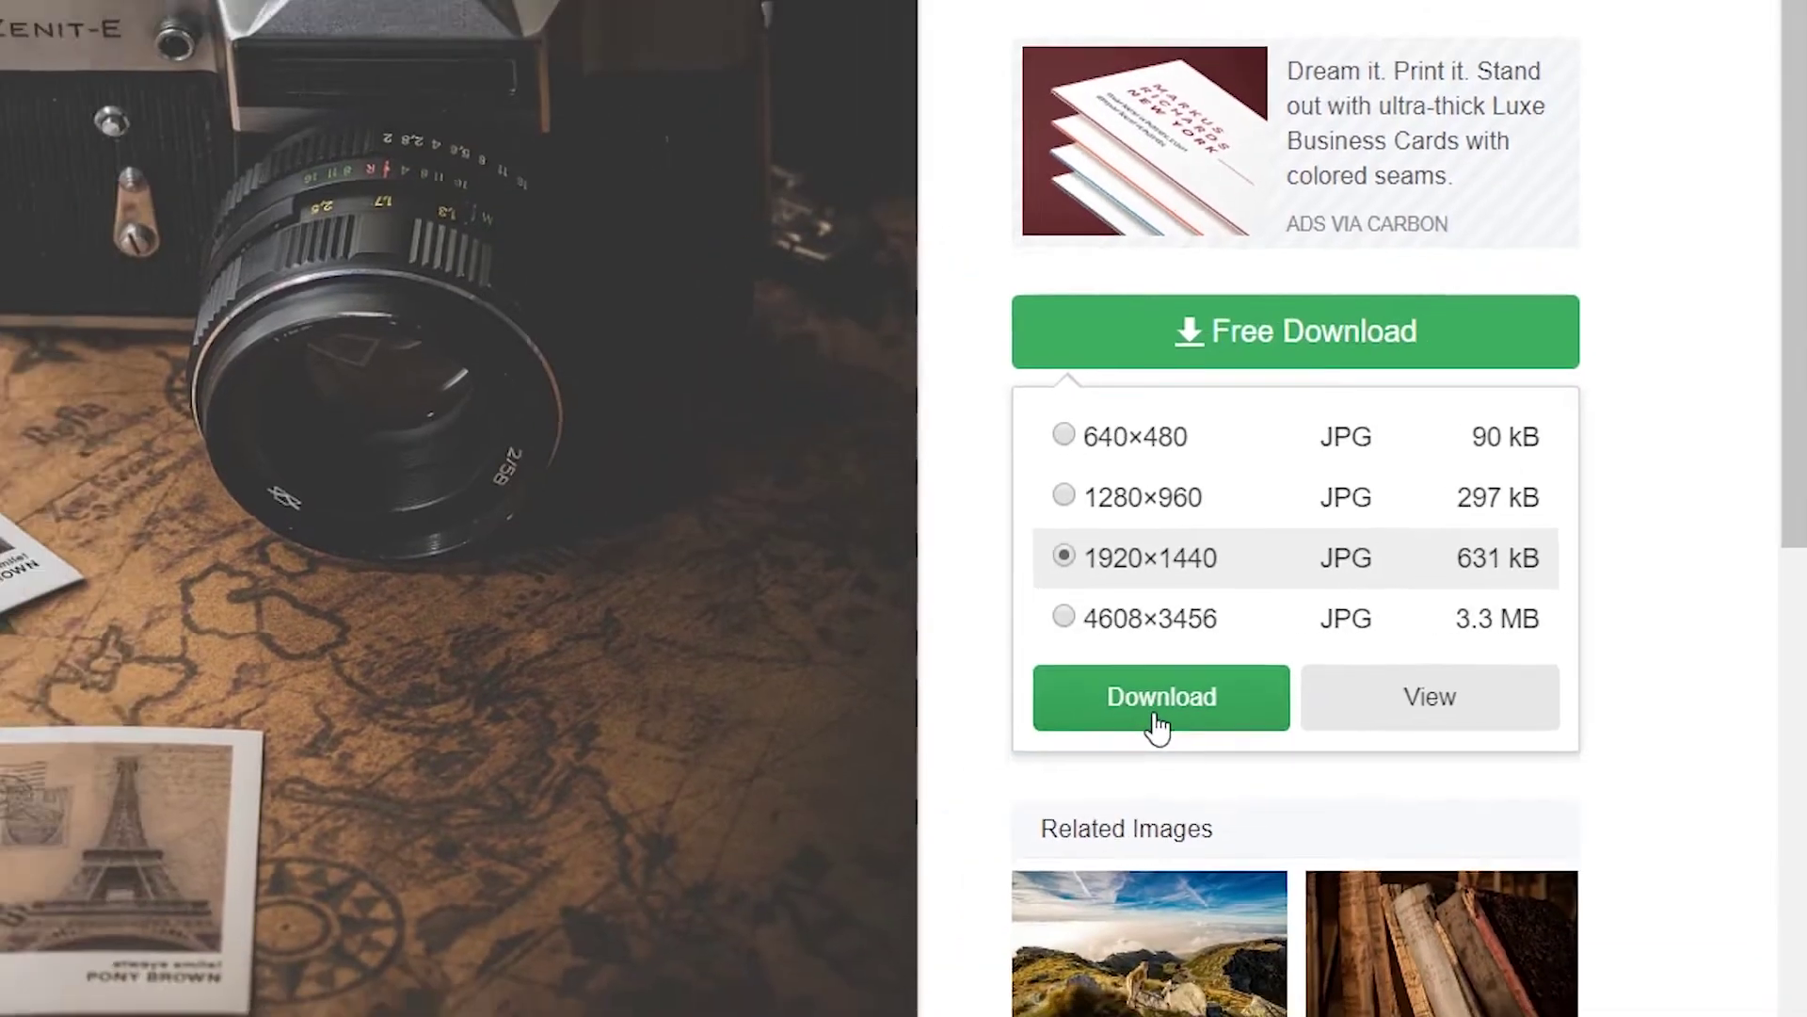
{"action": "left_click", "coordinate": [1158, 697]}
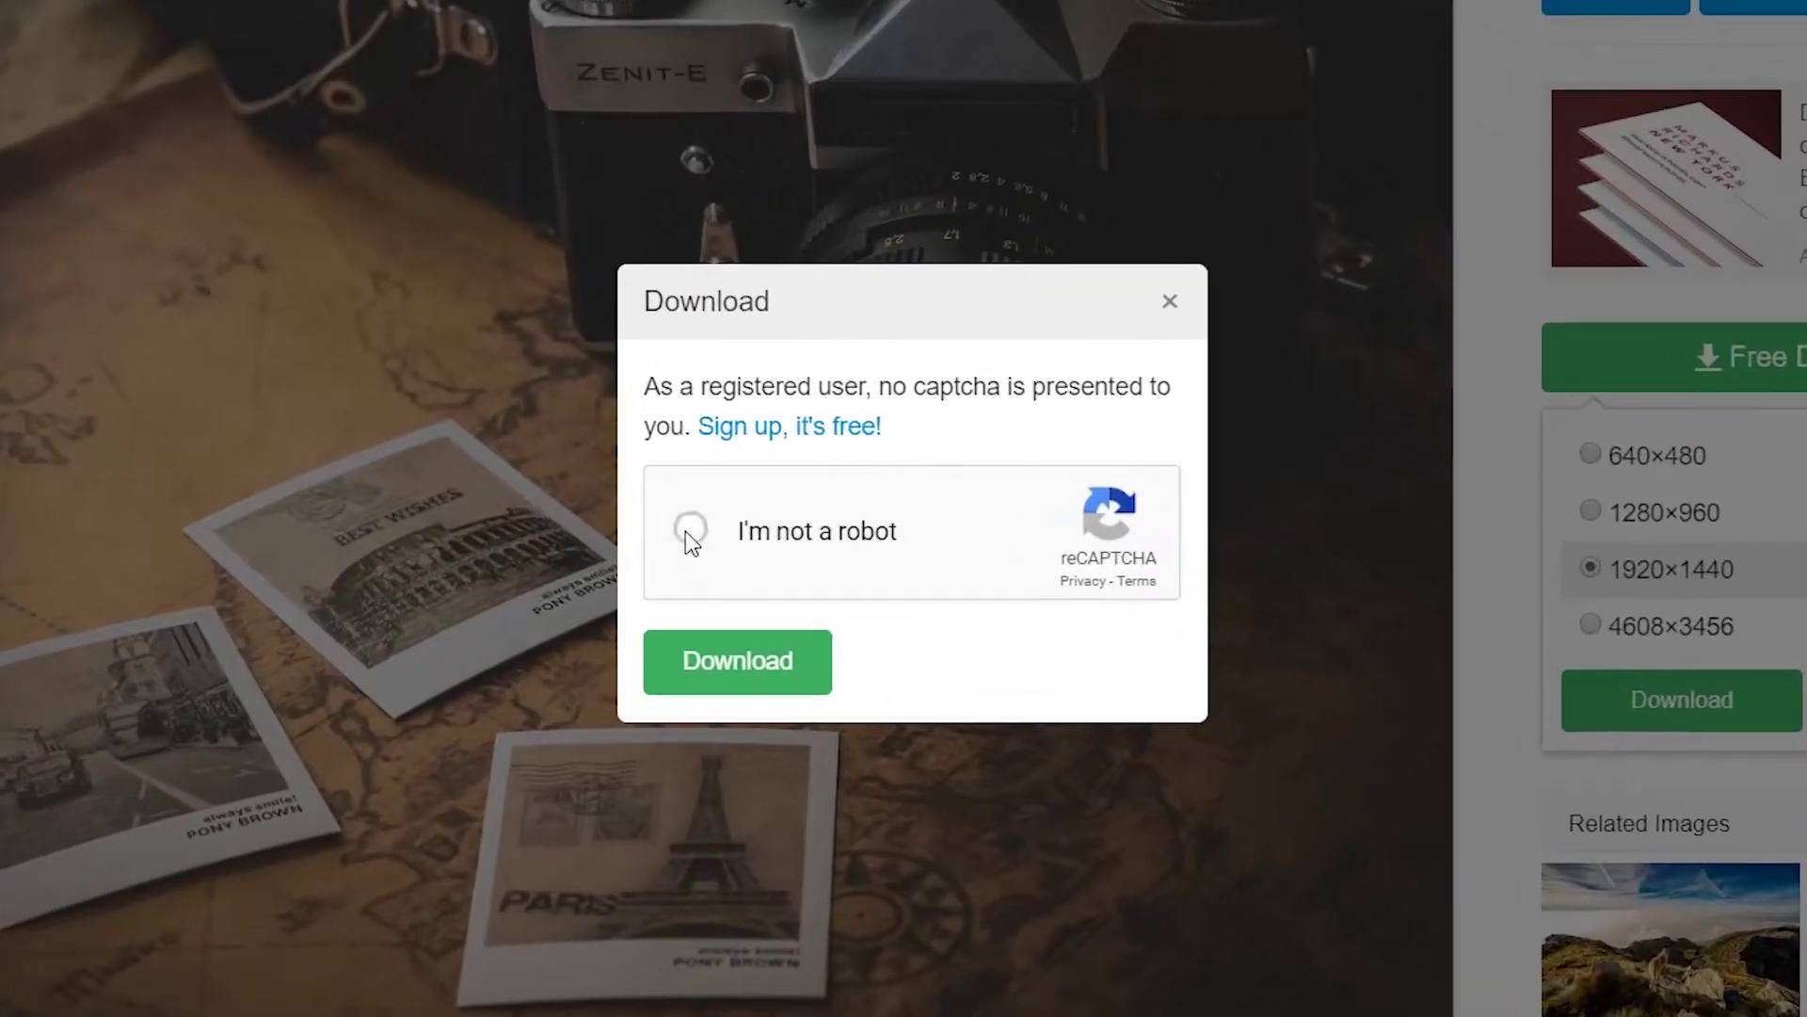
{"action": "left_click", "coordinate": [685, 531]}
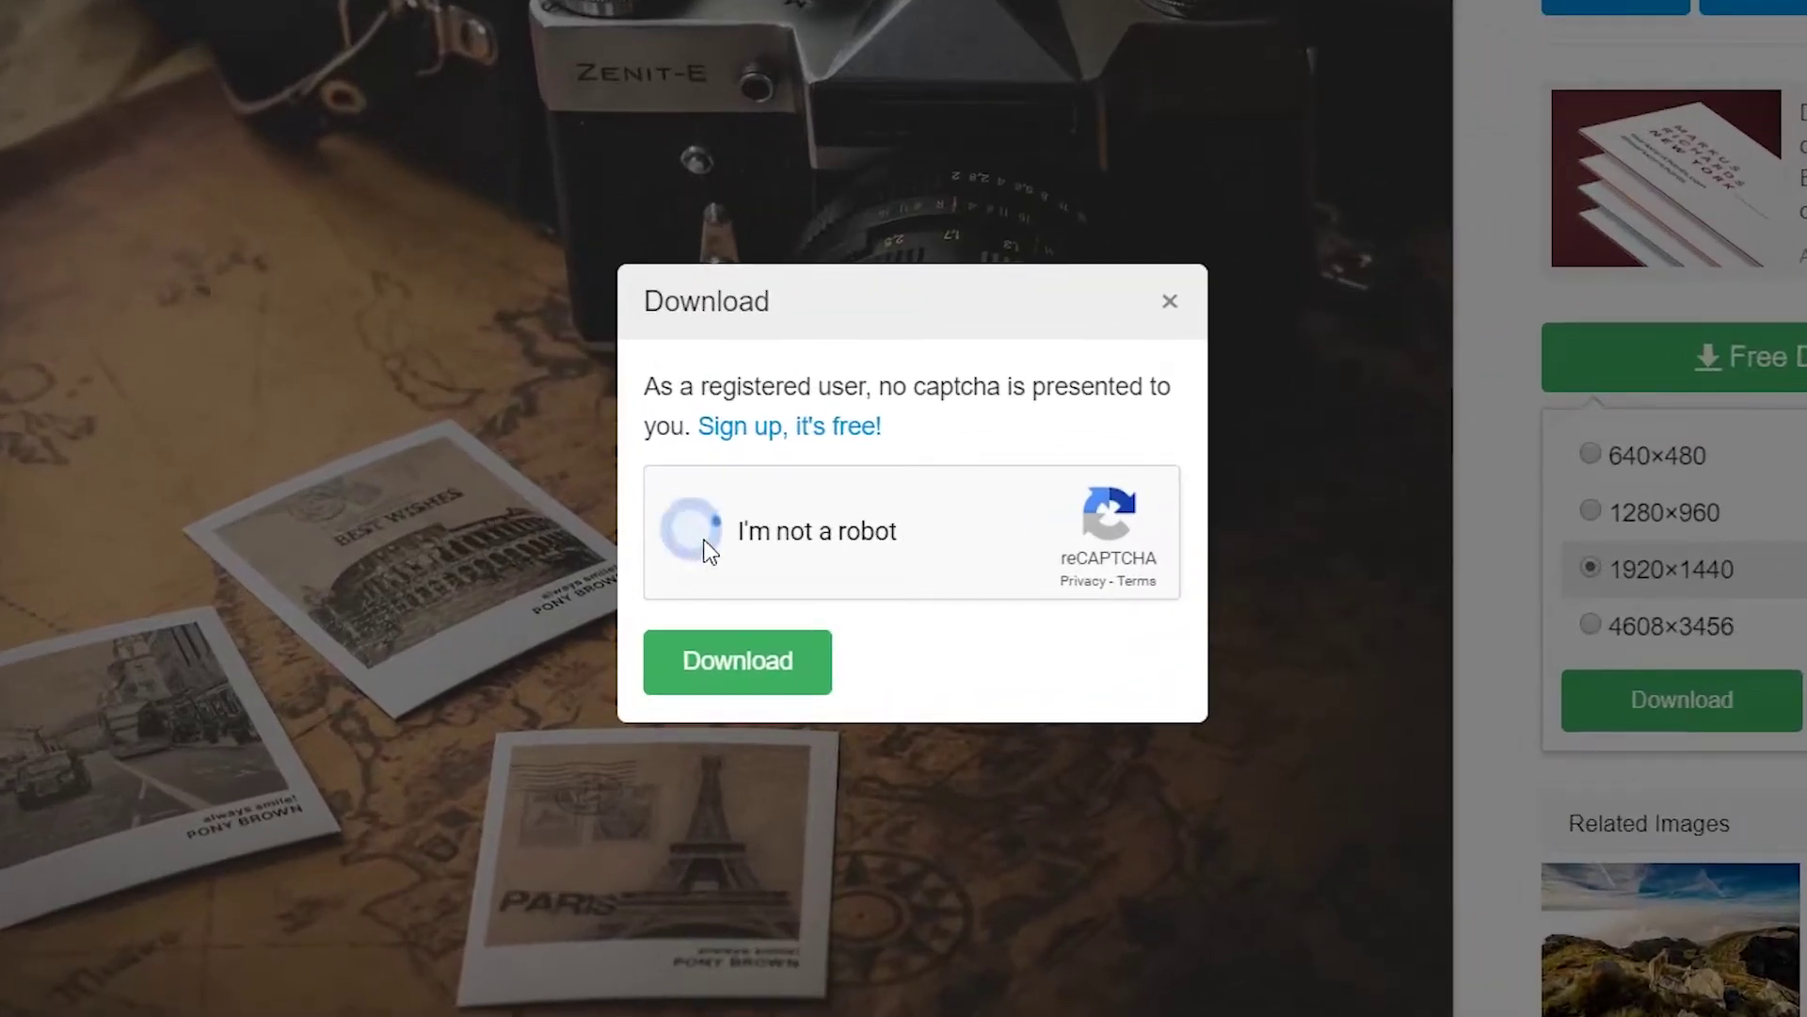
{"action": "left_click", "coordinate": [737, 666]}
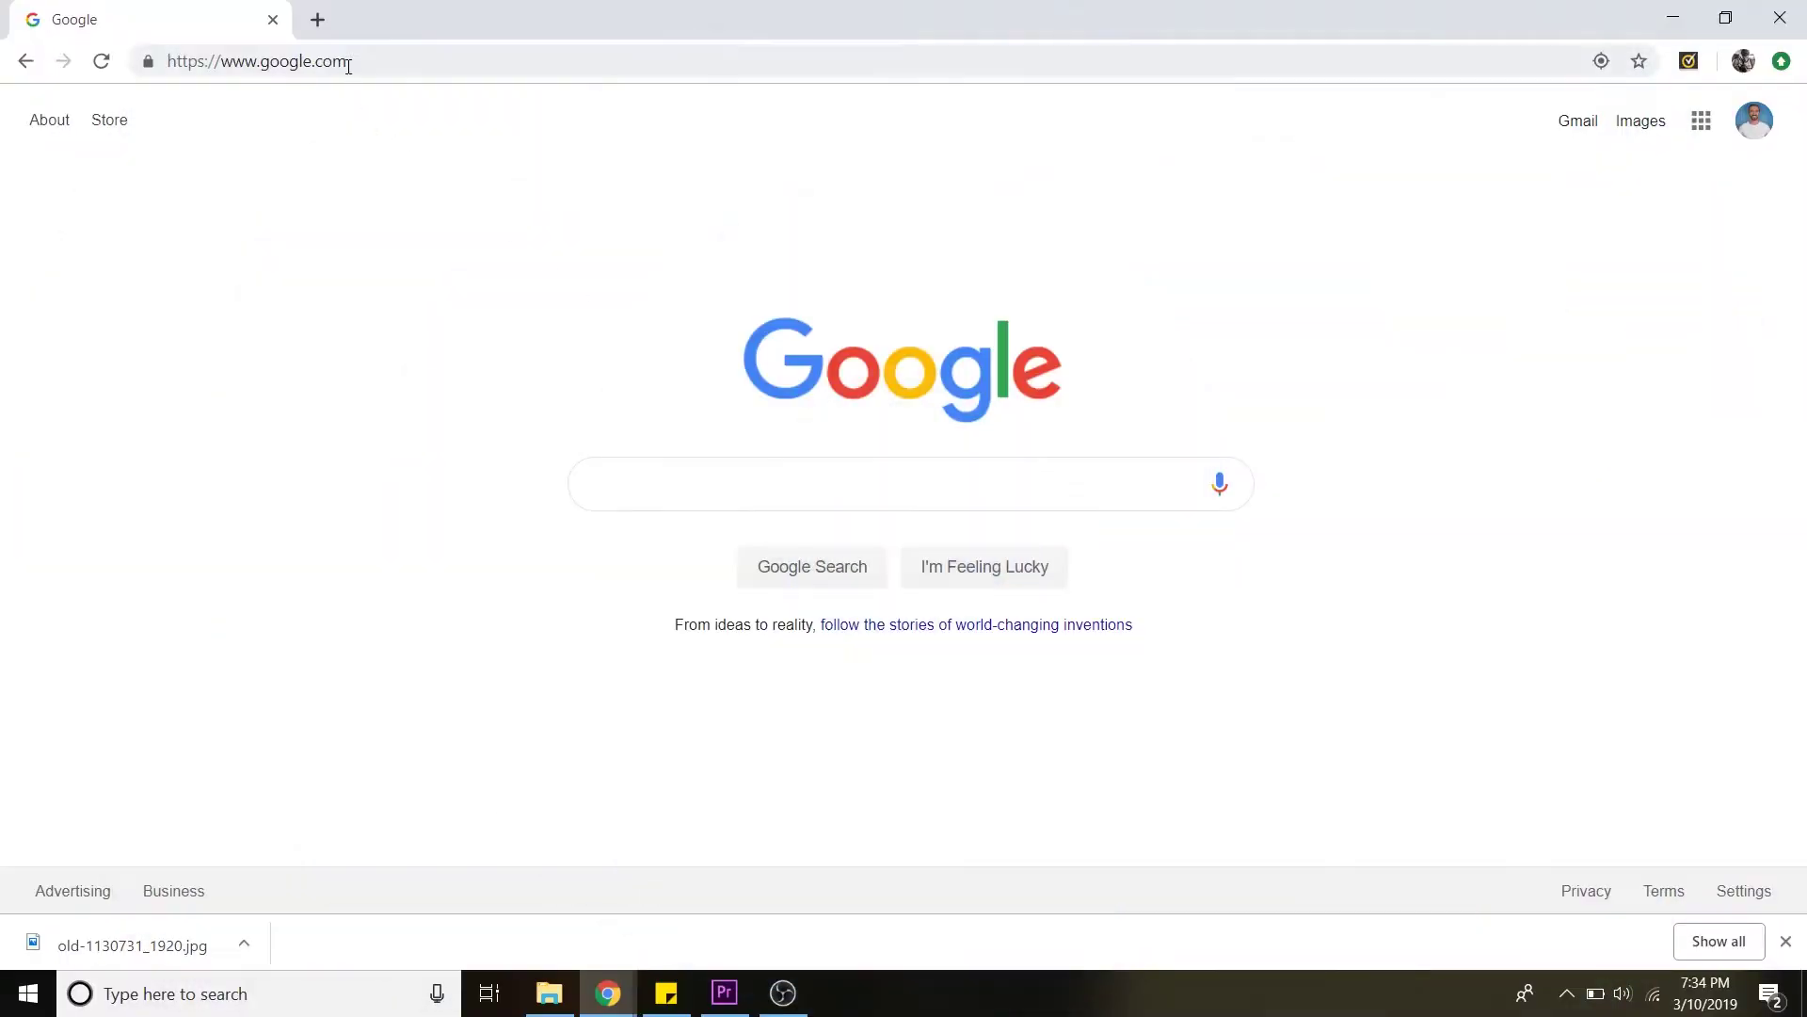
Step: Replace the address with pexels.com and load the Pexels home page
{"action": "left_click", "coordinate": [348, 64]}
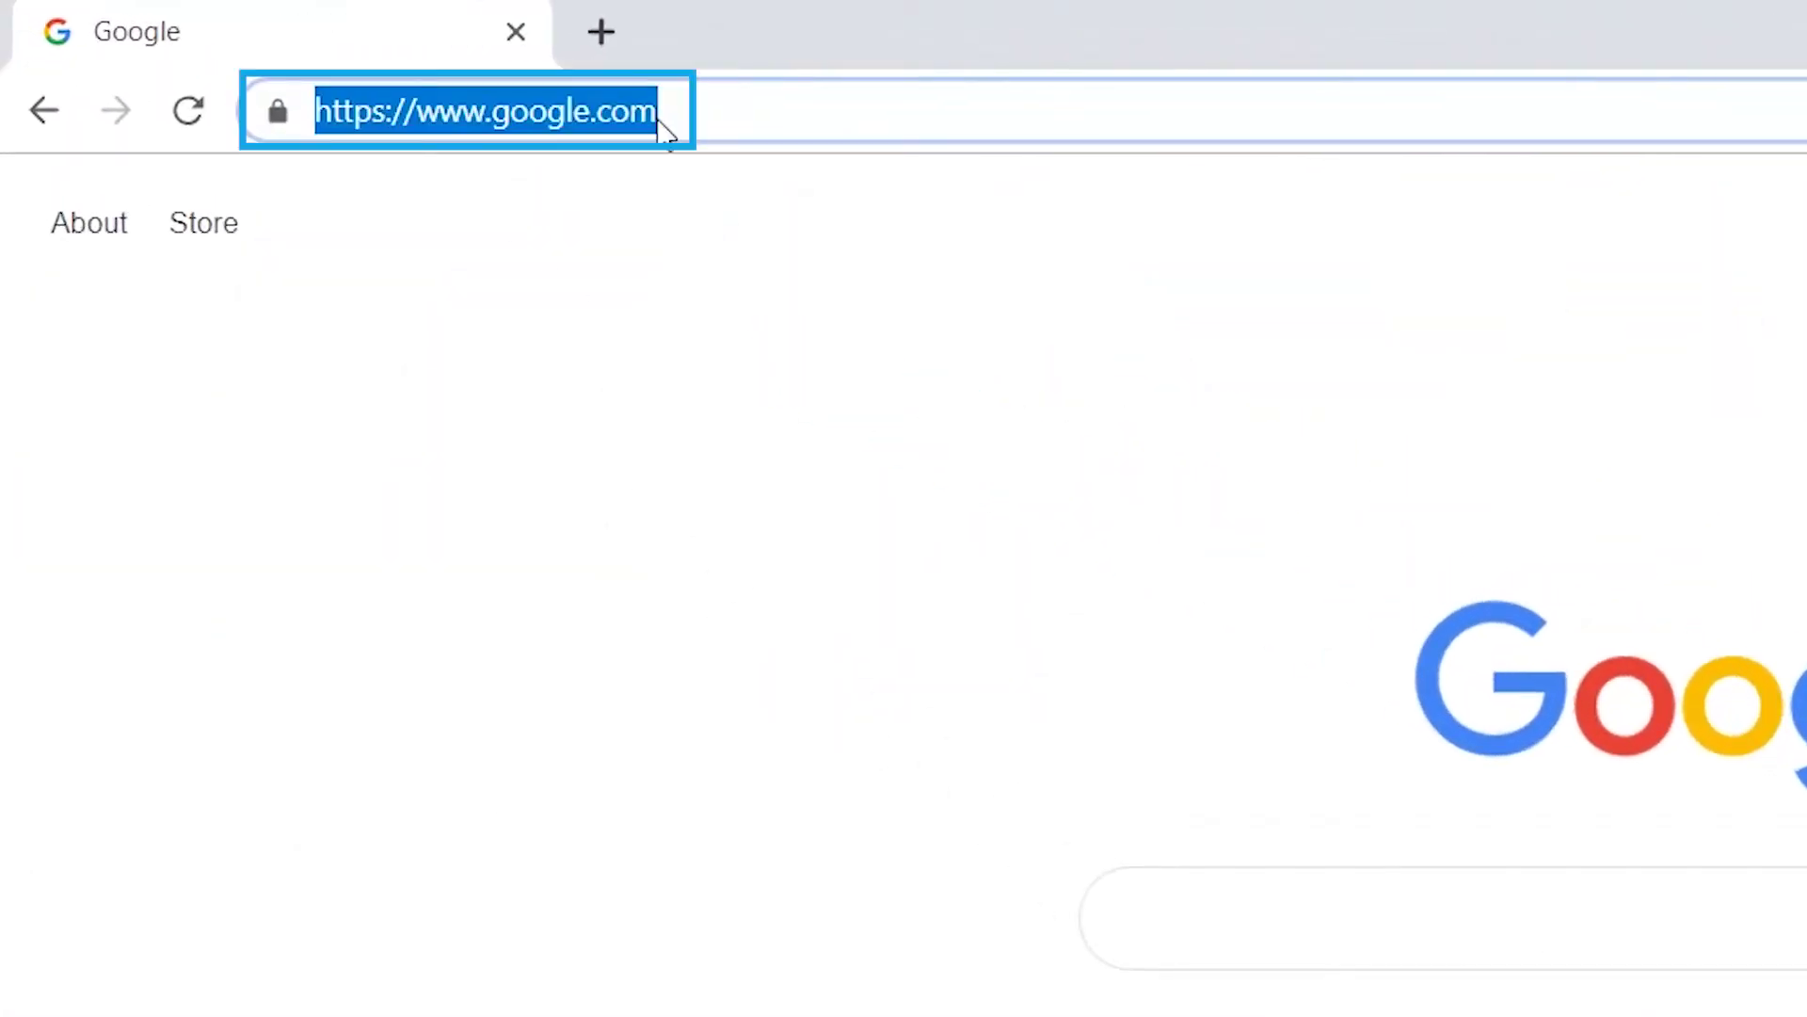
{"action": "type", "text": "pexels.c"}
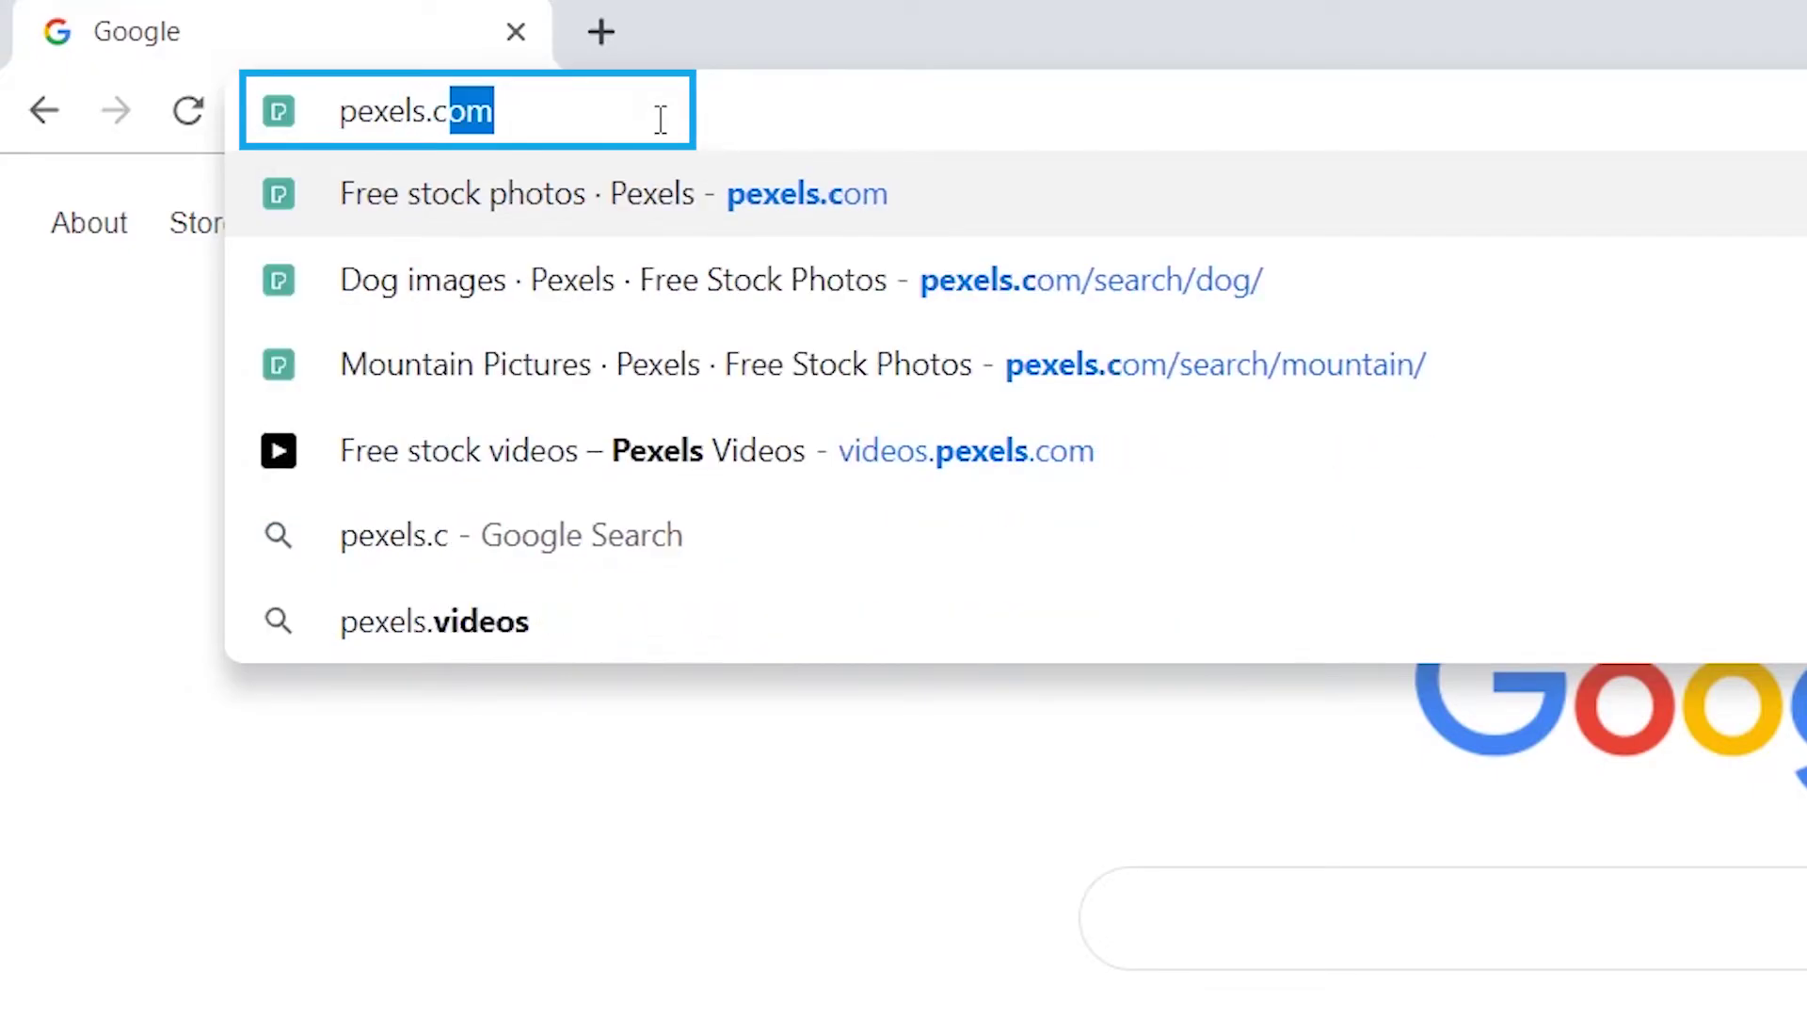
{"action": "key", "text": "Return"}
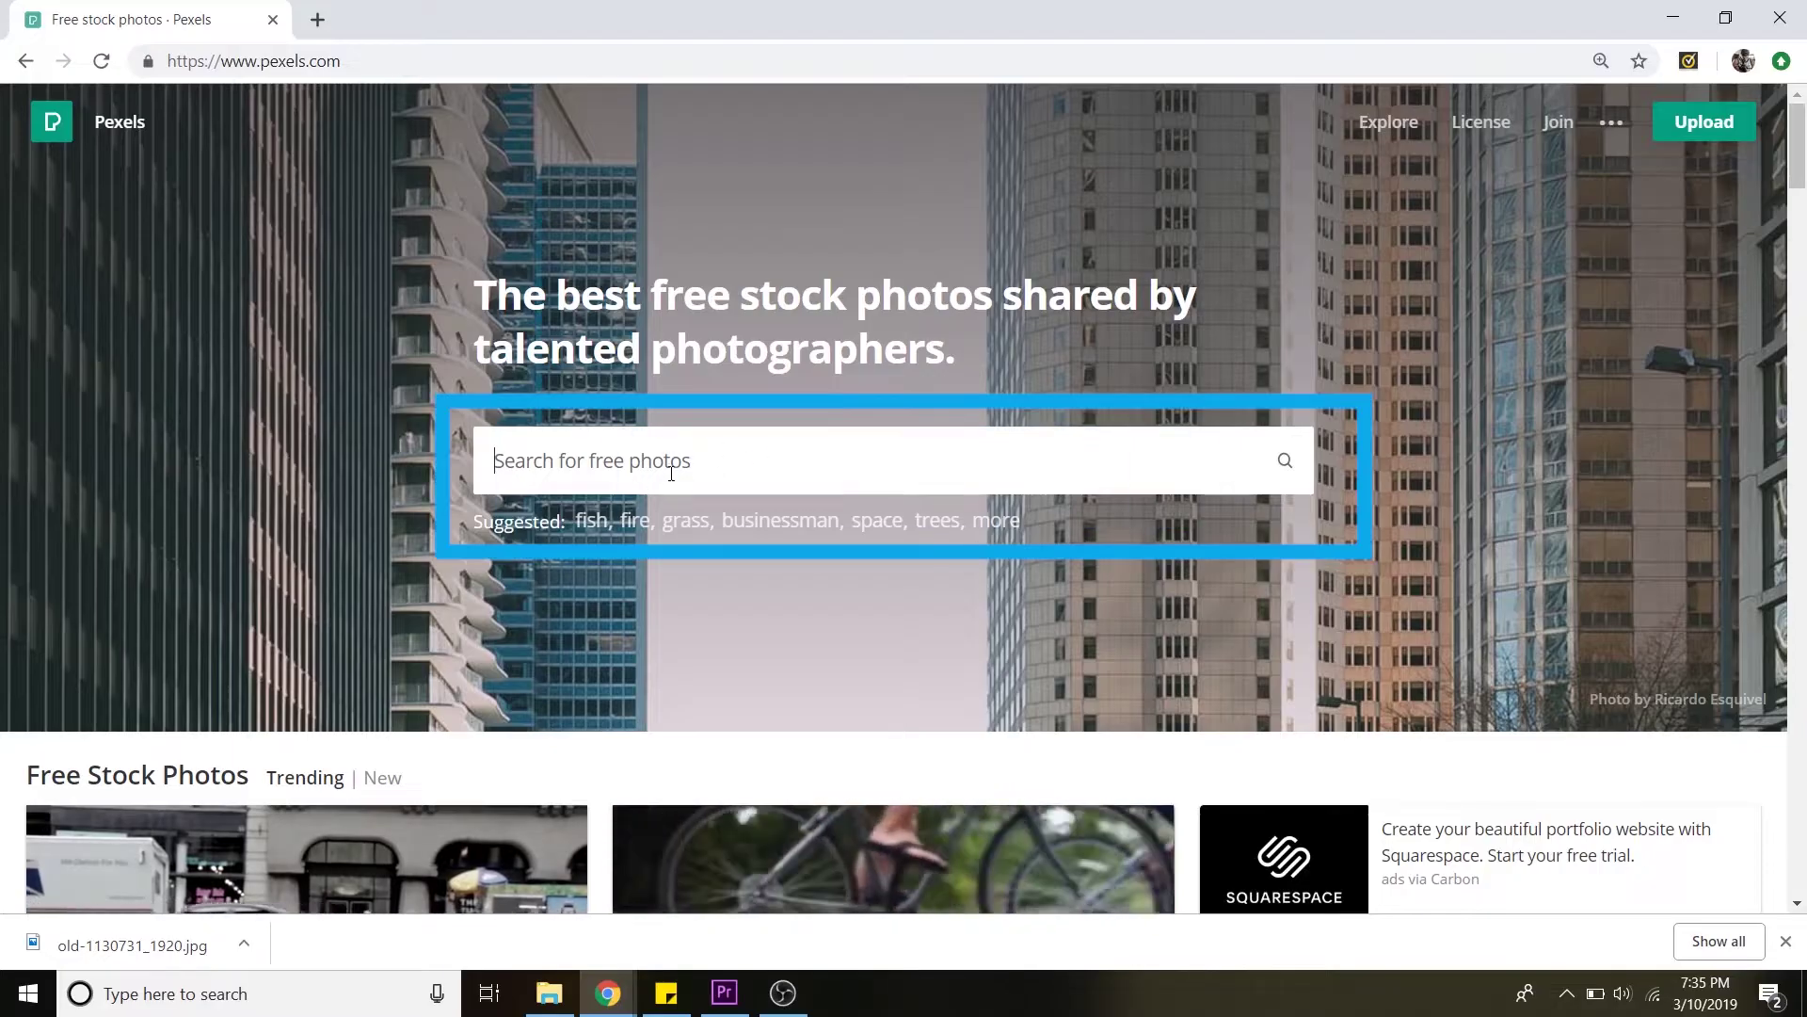
{"action": "scroll", "coordinate": [681, 455], "scroll_direction": "down", "scroll_amount": 10}
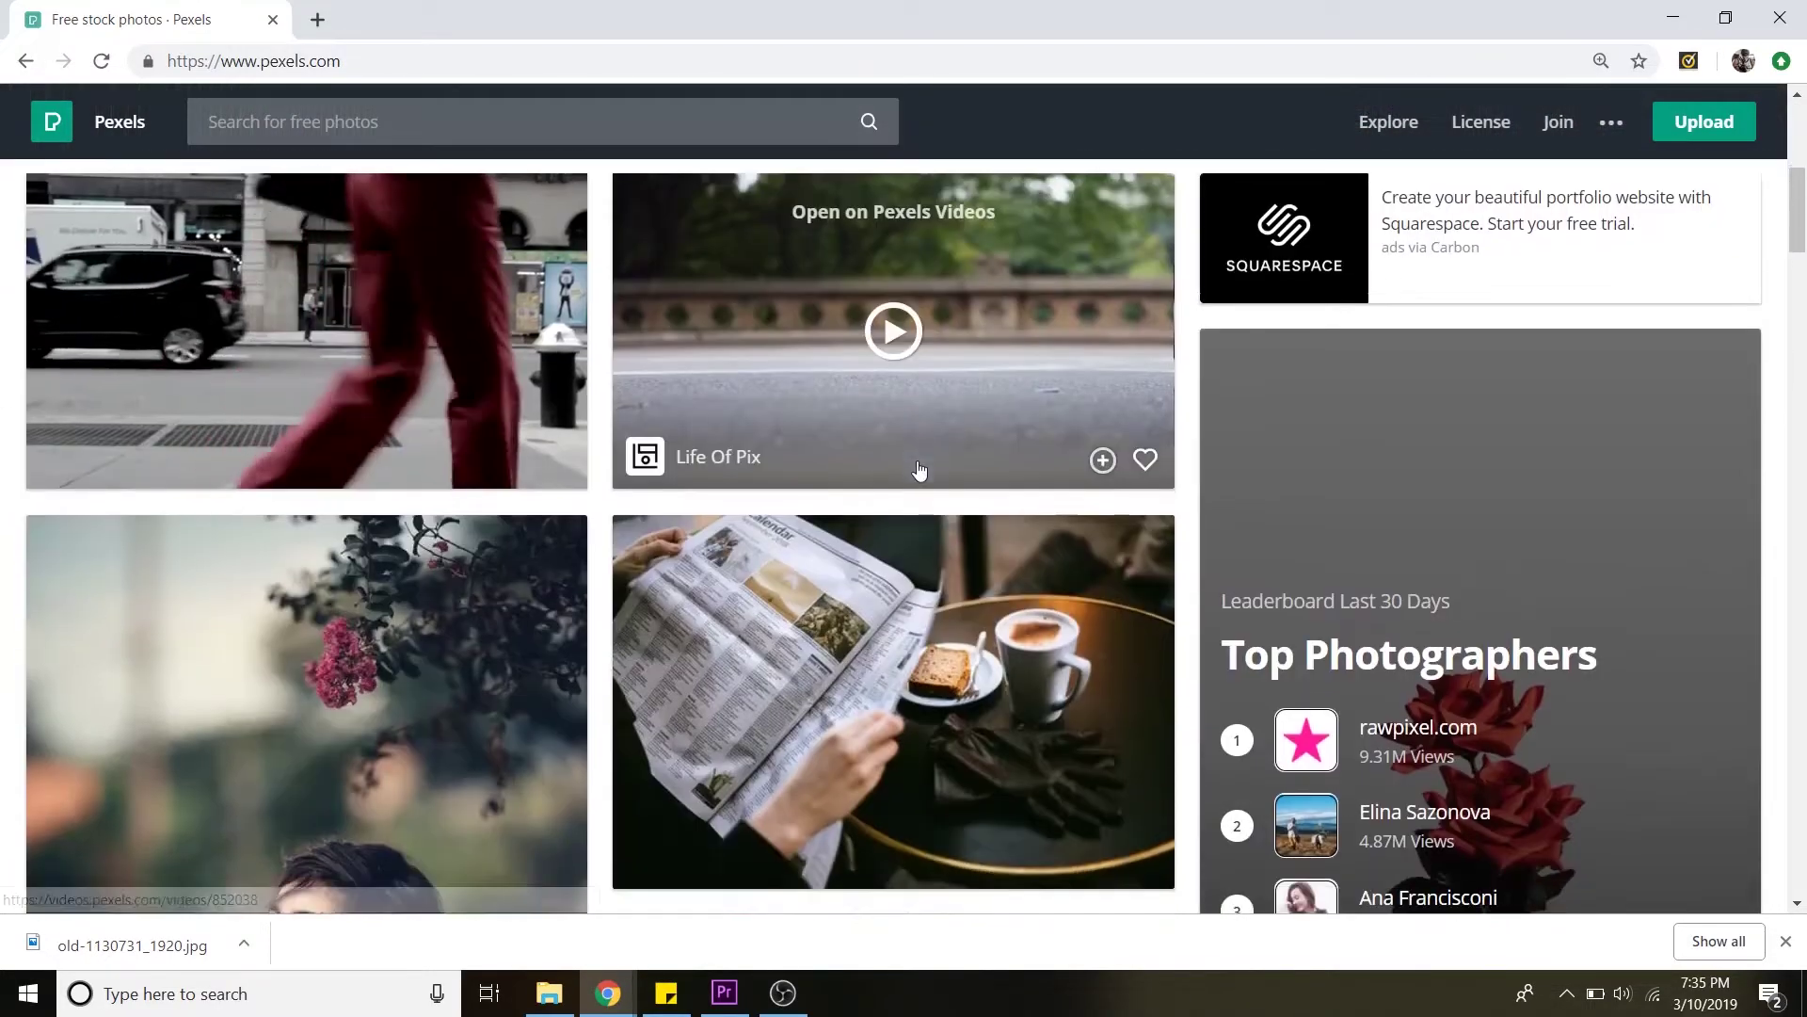
{"action": "scroll", "coordinate": [744, 520], "scroll_direction": "up", "scroll_amount": 10}
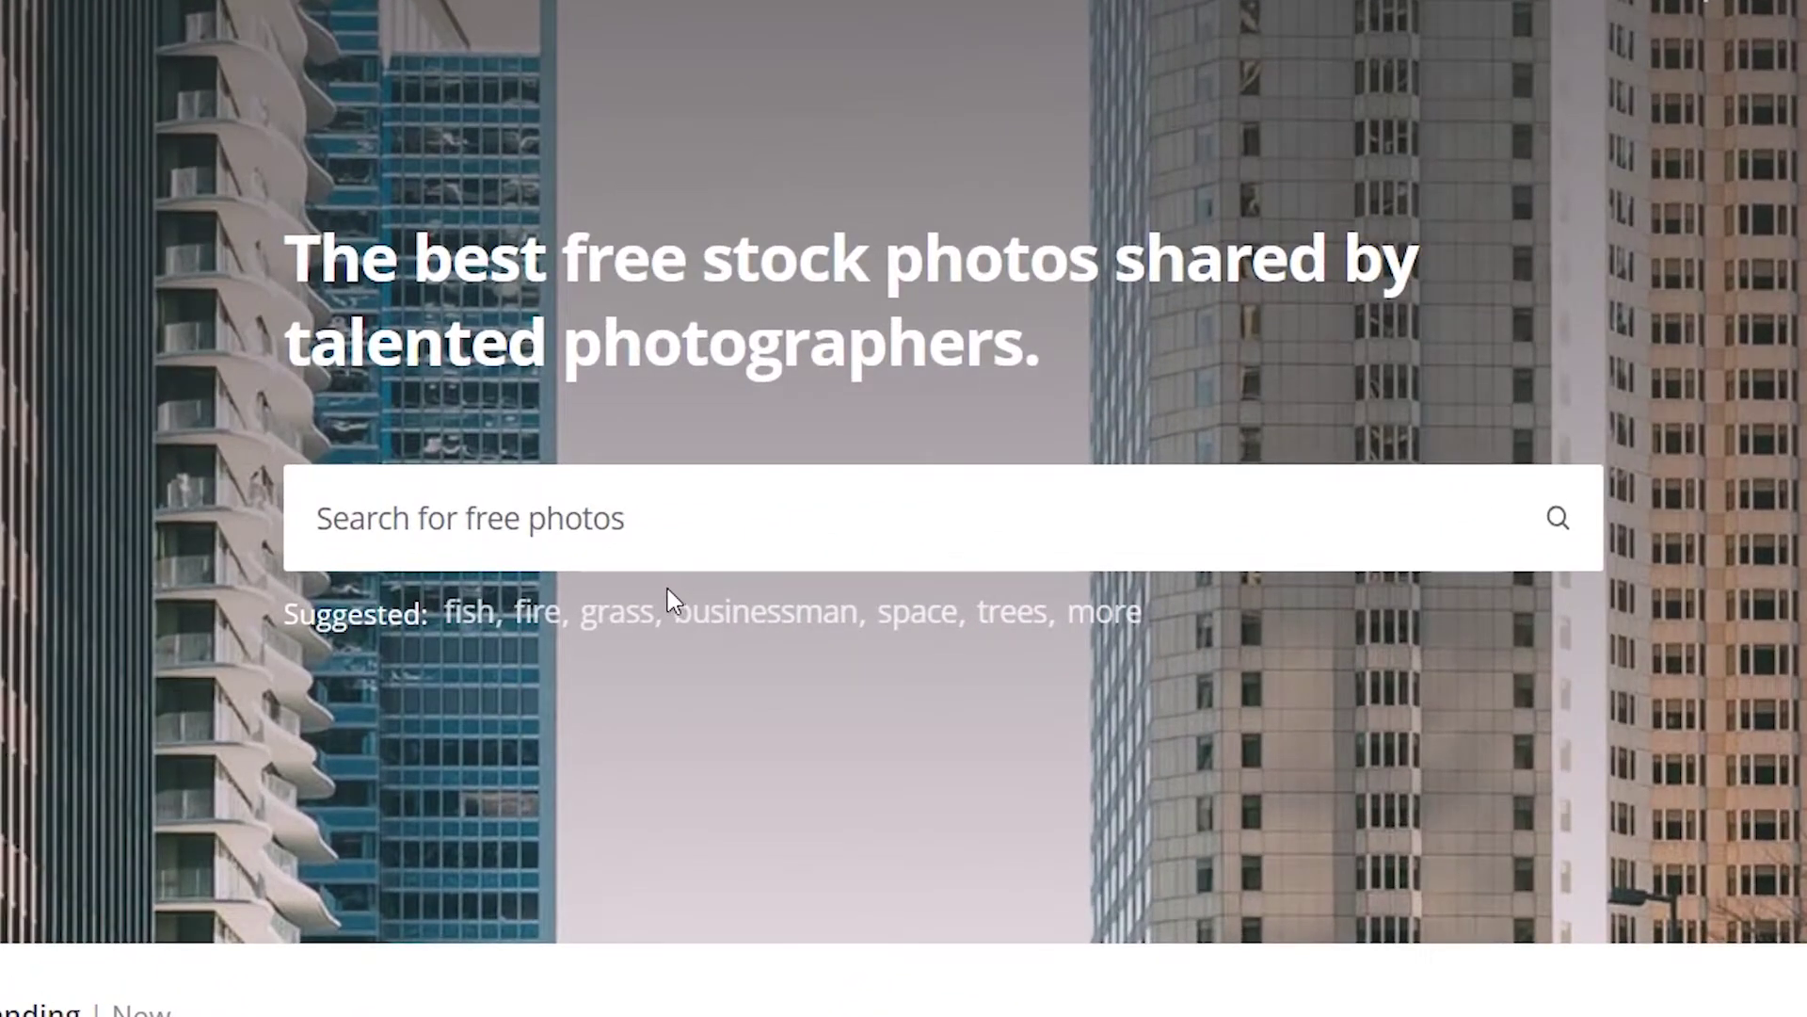
Step: Search Pexels for 'city' and scroll through the city photo results
{"action": "left_click", "coordinate": [555, 516]}
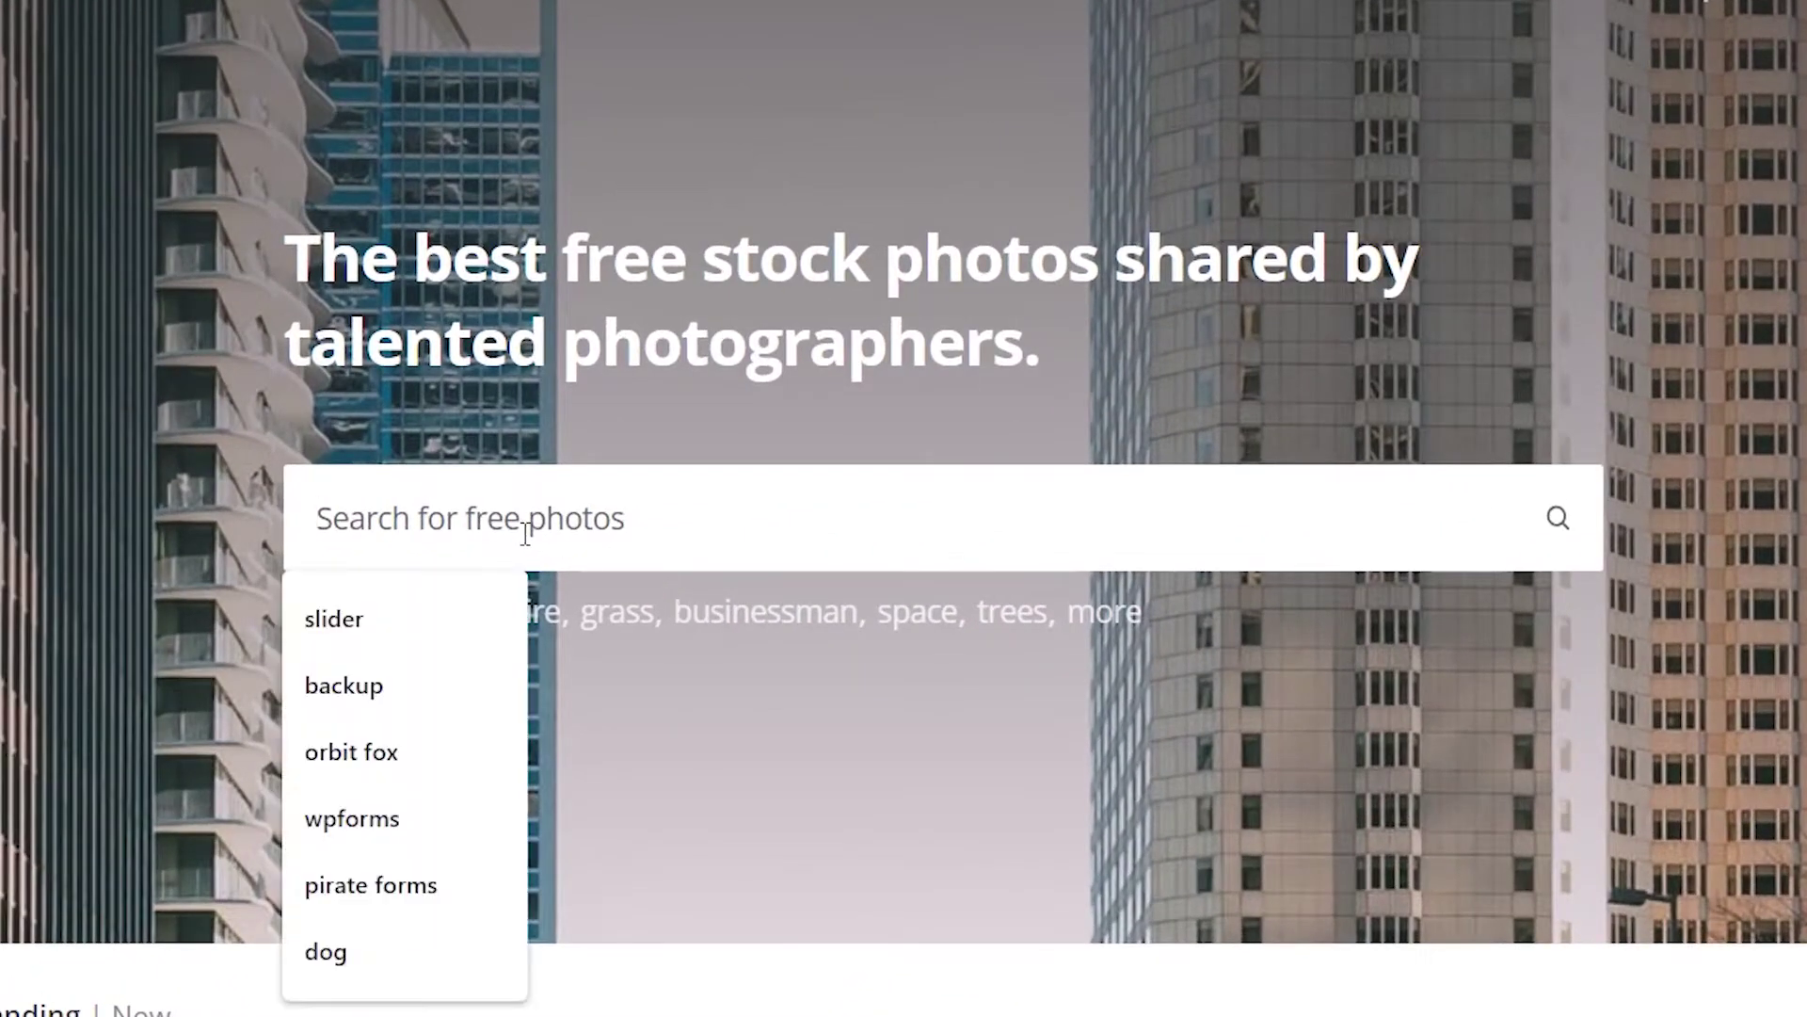
{"action": "type", "text": "city"}
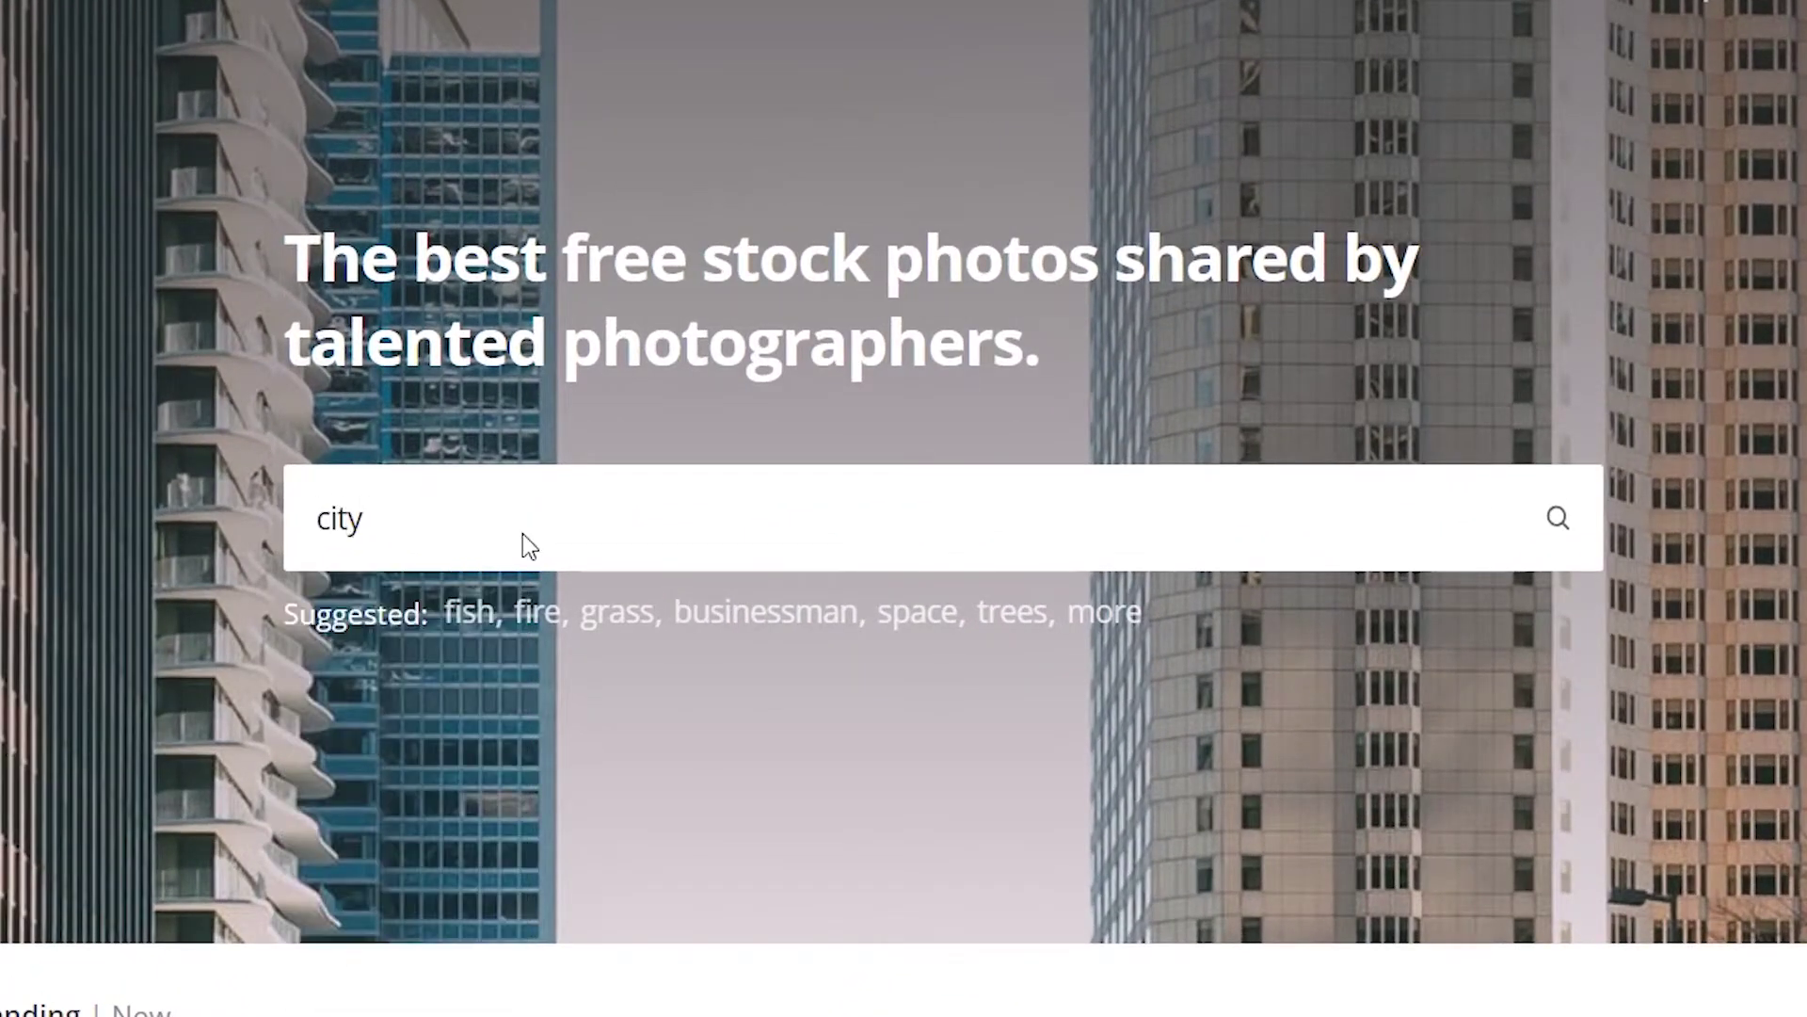
{"action": "key", "text": "Return"}
{"action": "scroll", "coordinate": [739, 402], "scroll_direction": "down", "scroll_amount": 2}
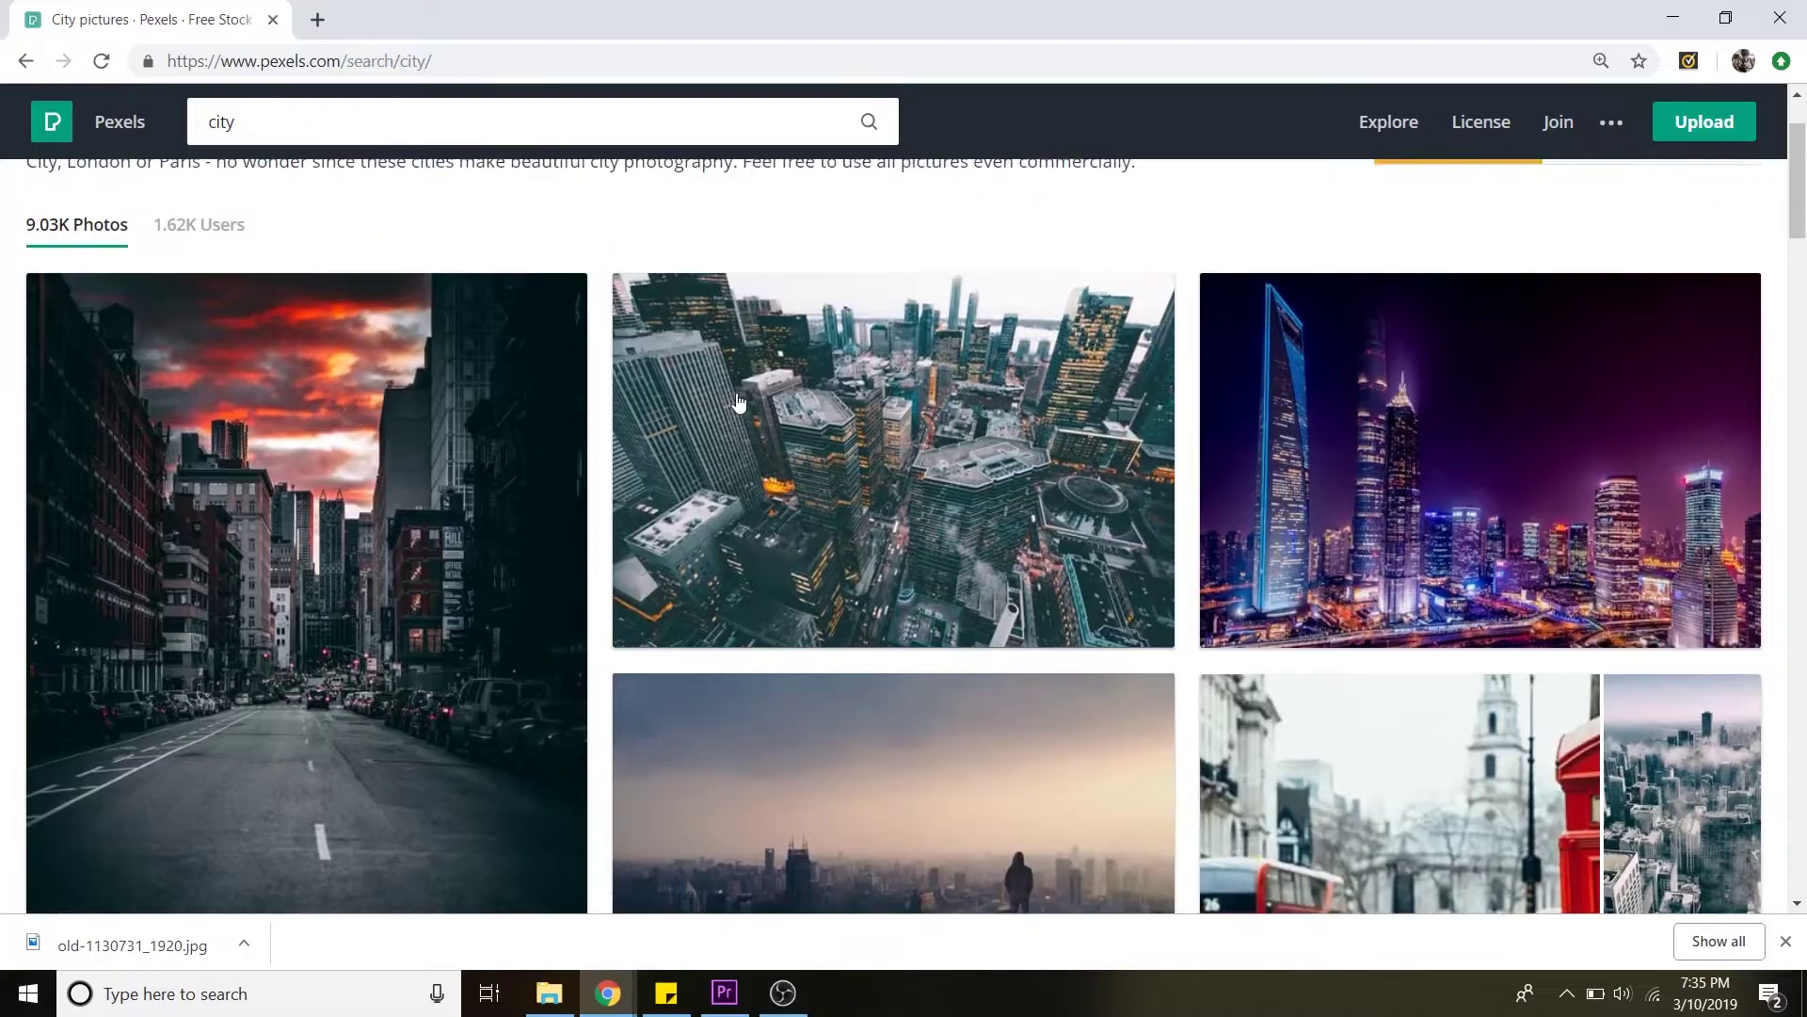
{"action": "scroll", "coordinate": [739, 402], "scroll_direction": "down", "scroll_amount": 10}
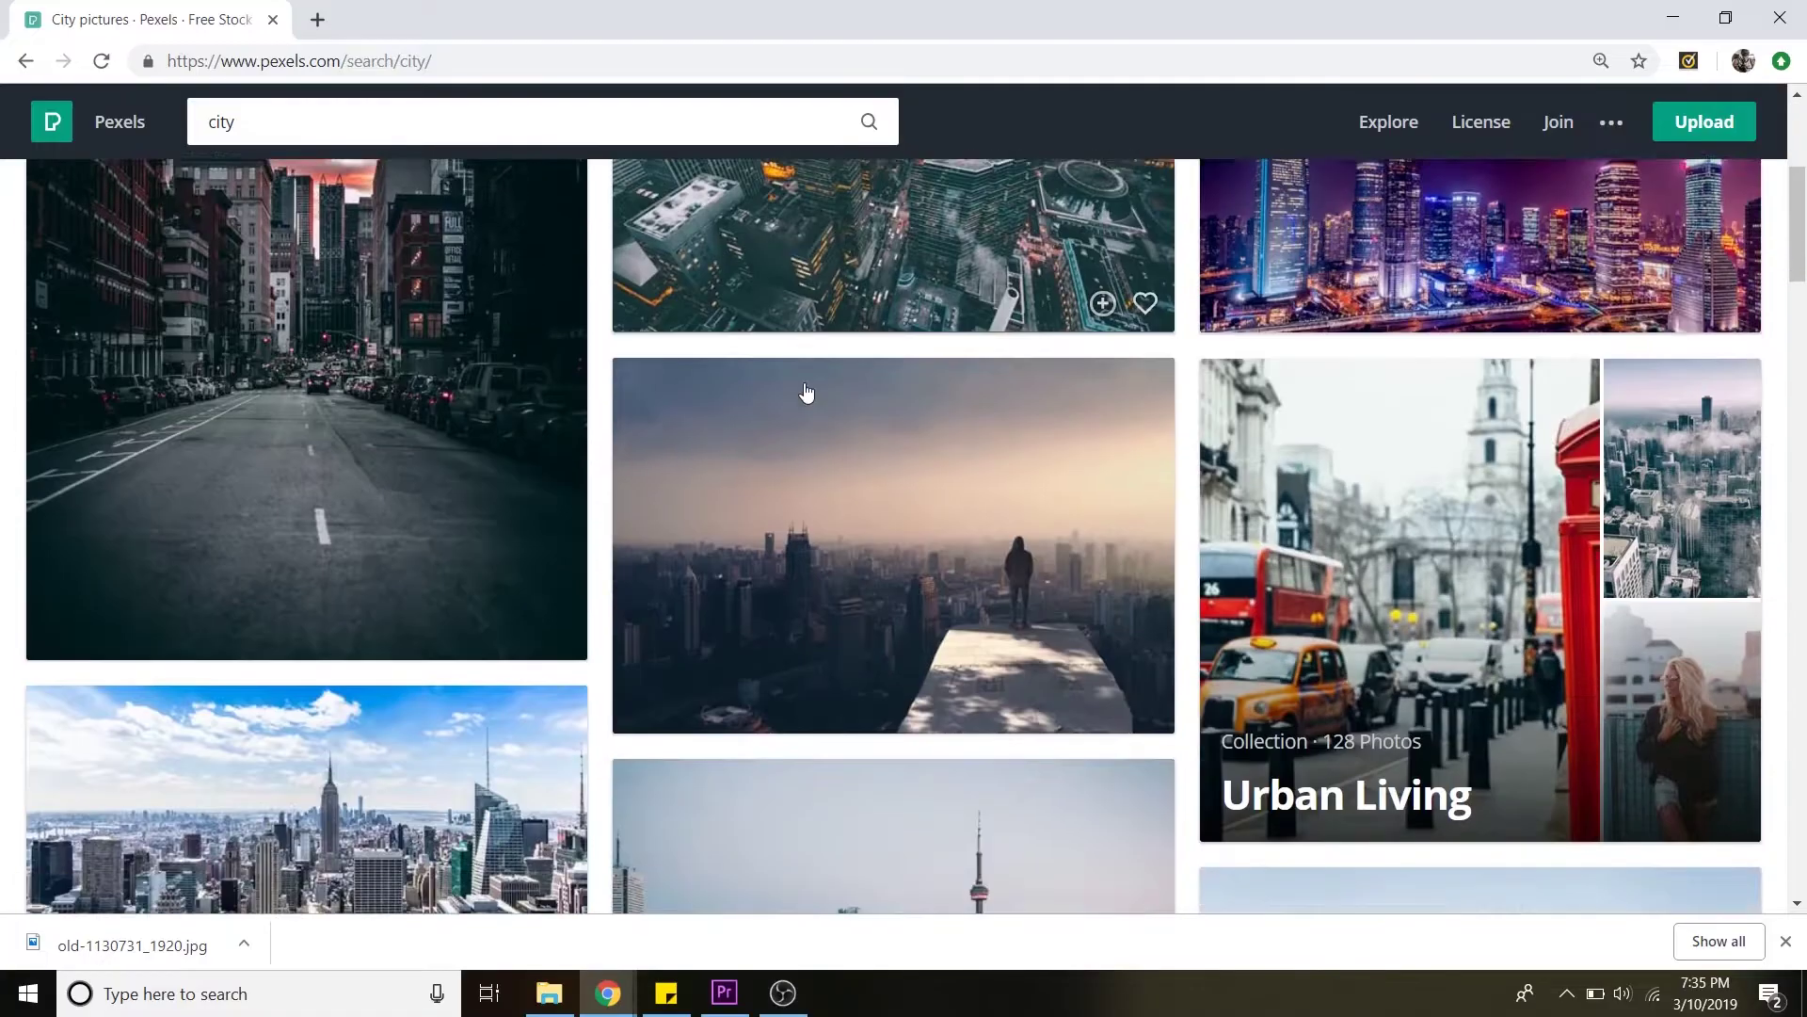
{"action": "scroll", "coordinate": [924, 396], "scroll_direction": "down", "scroll_amount": 4}
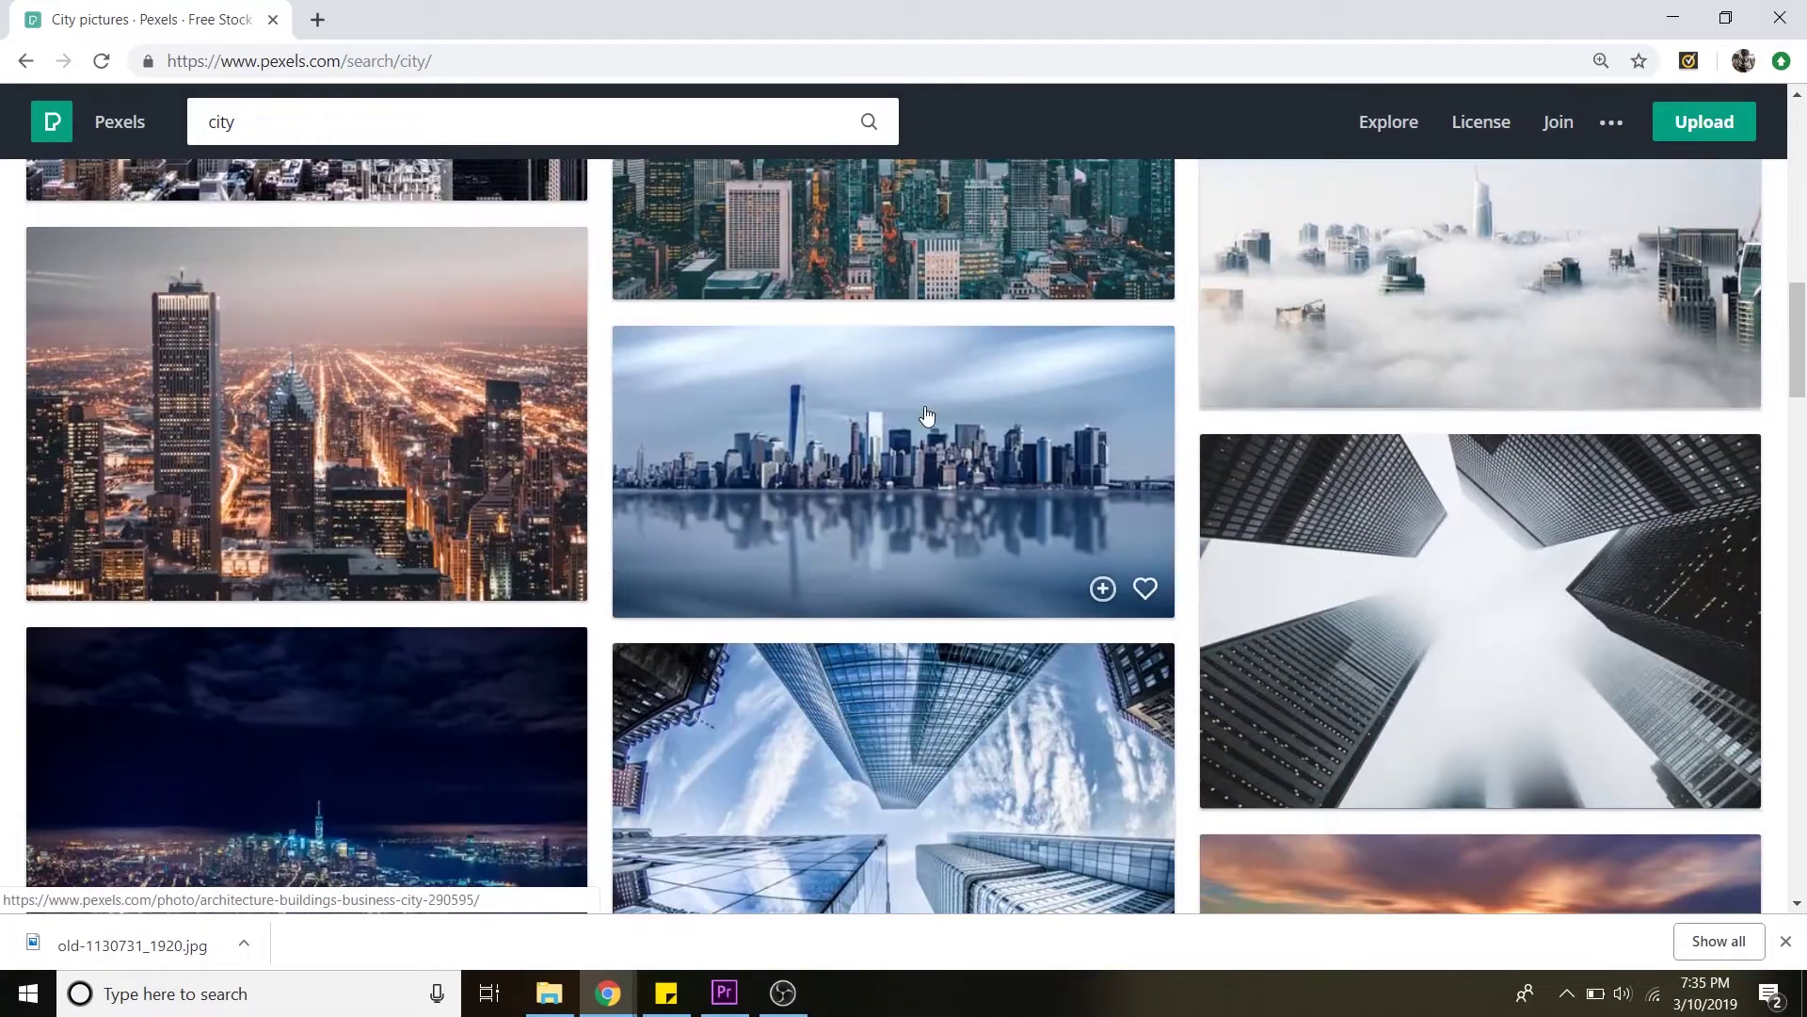
{"action": "scroll", "coordinate": [917, 414], "scroll_direction": "up", "scroll_amount": 1}
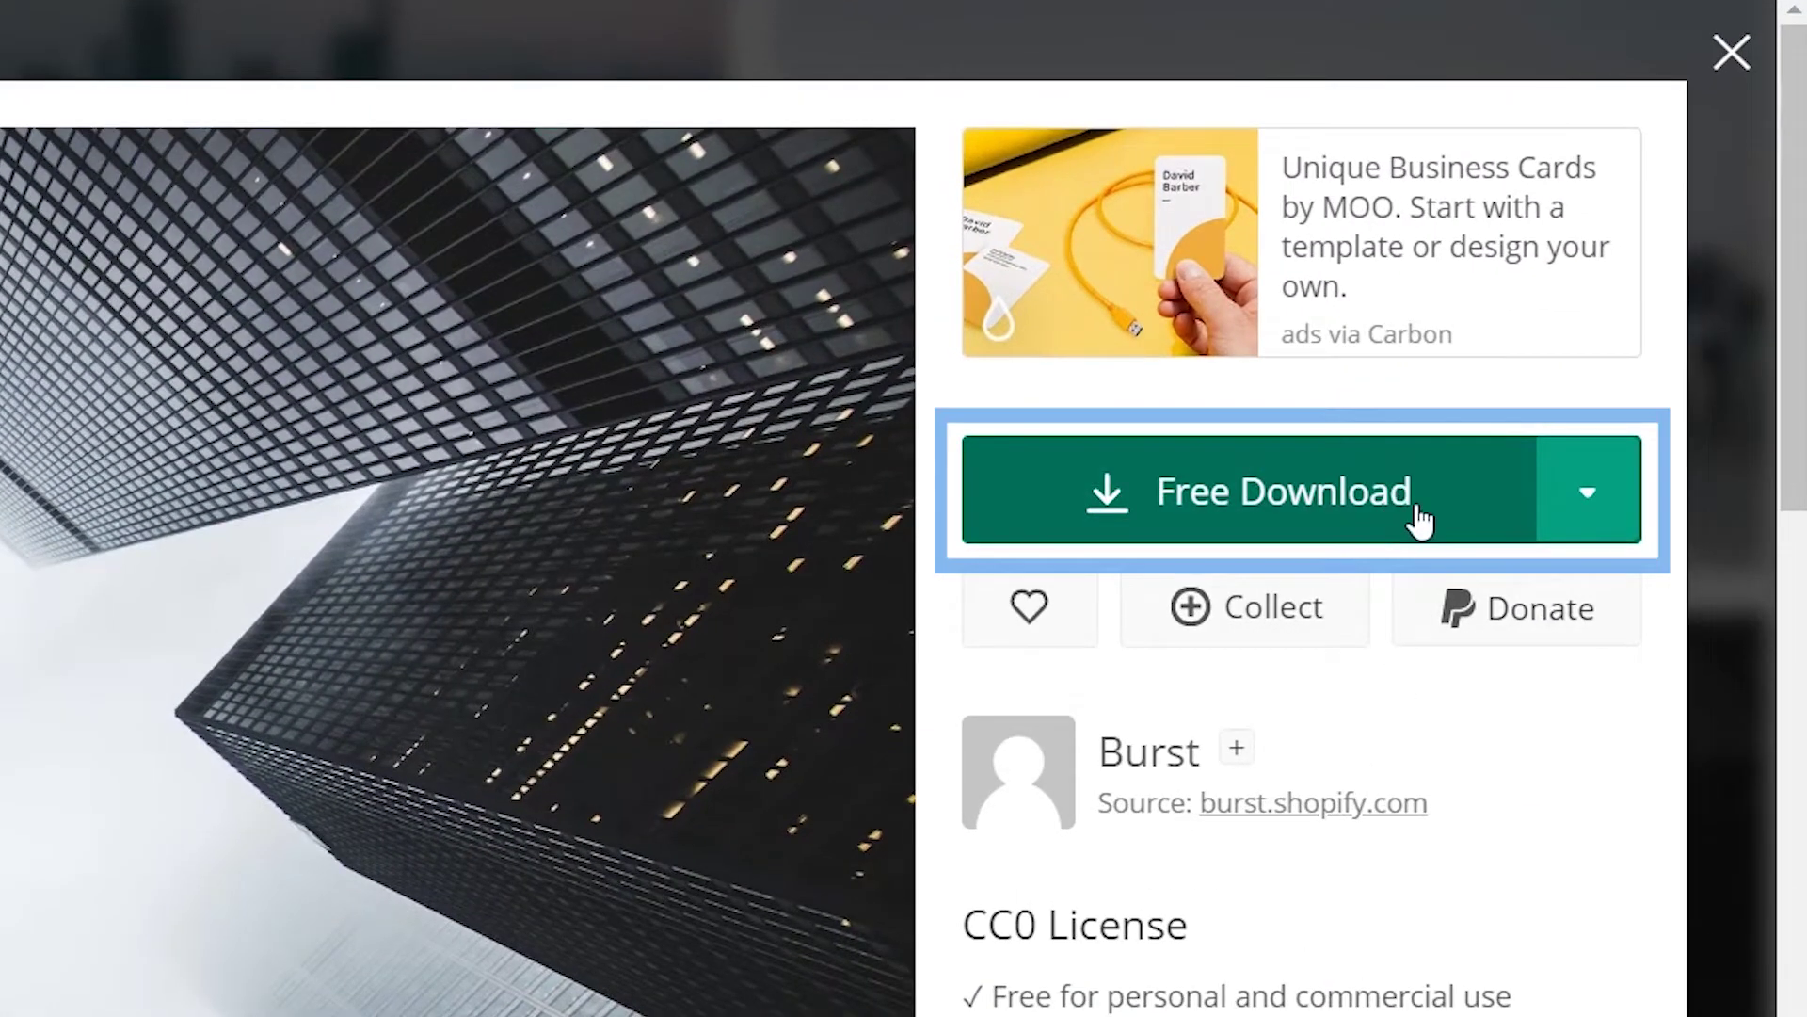
Step: Download the foggy skyscraper photo at the Large 1920 x 1280 size
{"action": "left_click", "coordinate": [1596, 499]}
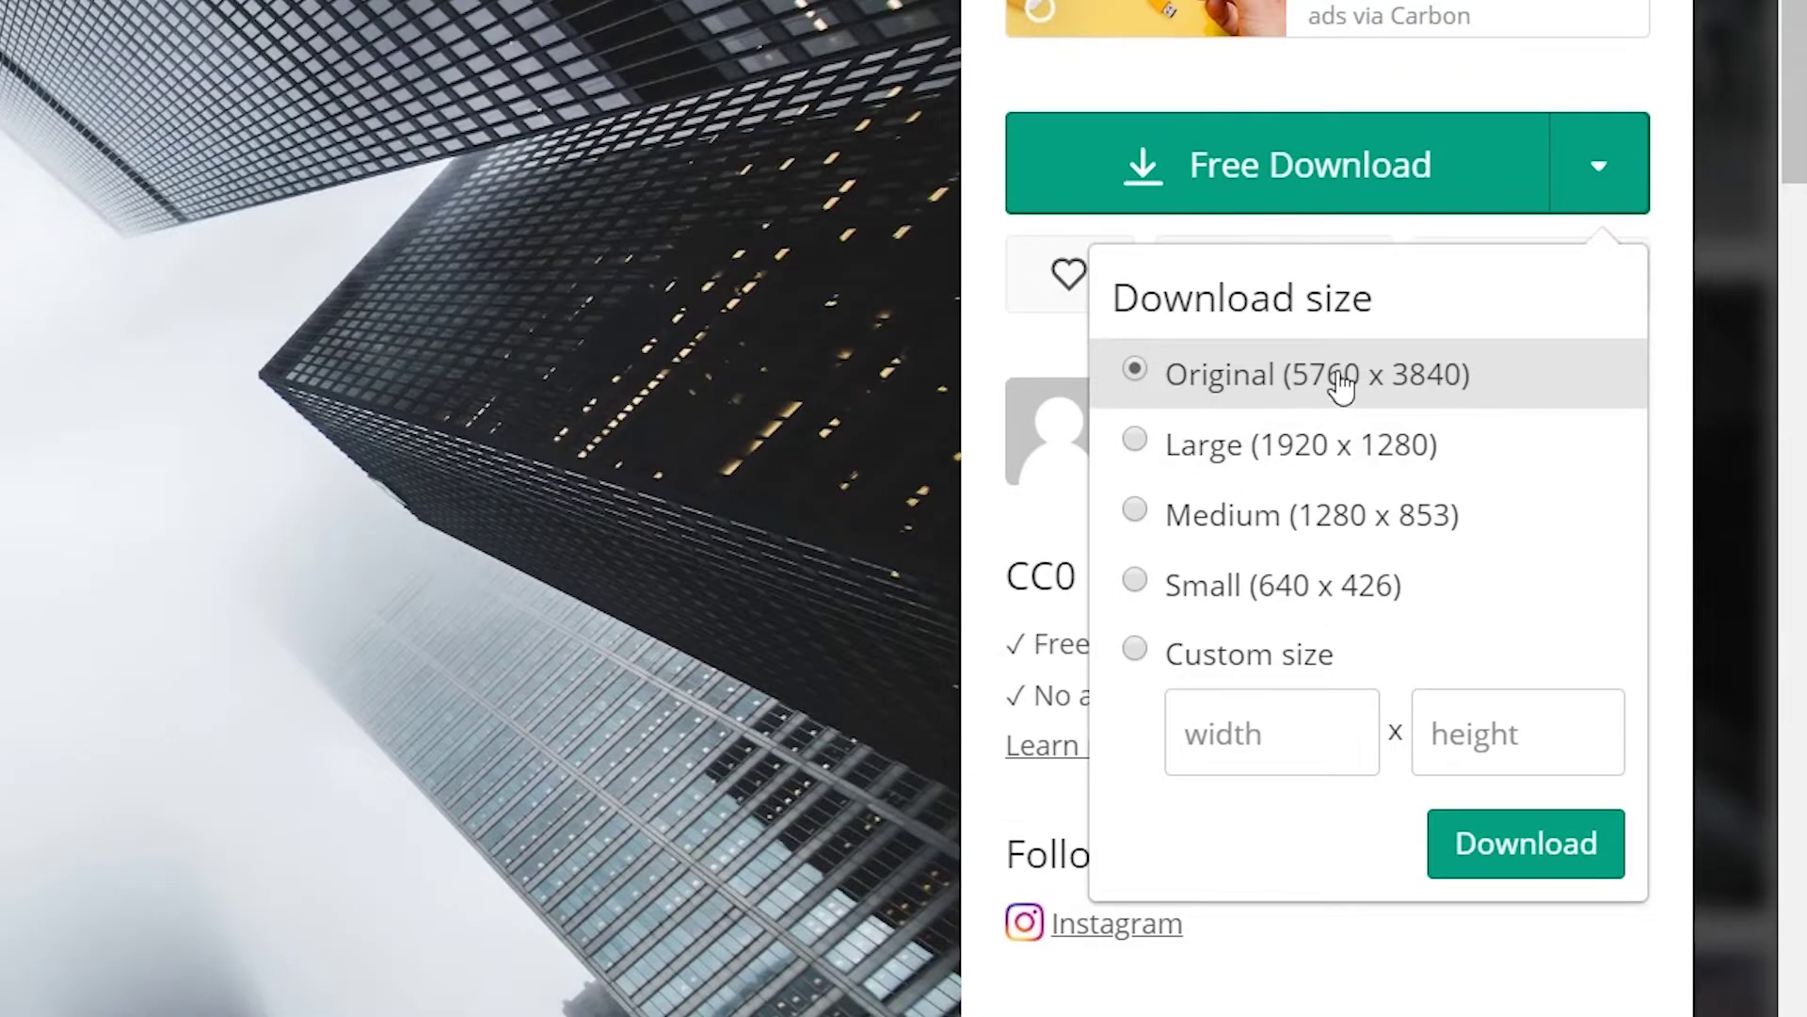
{"action": "left_click", "coordinate": [1250, 466]}
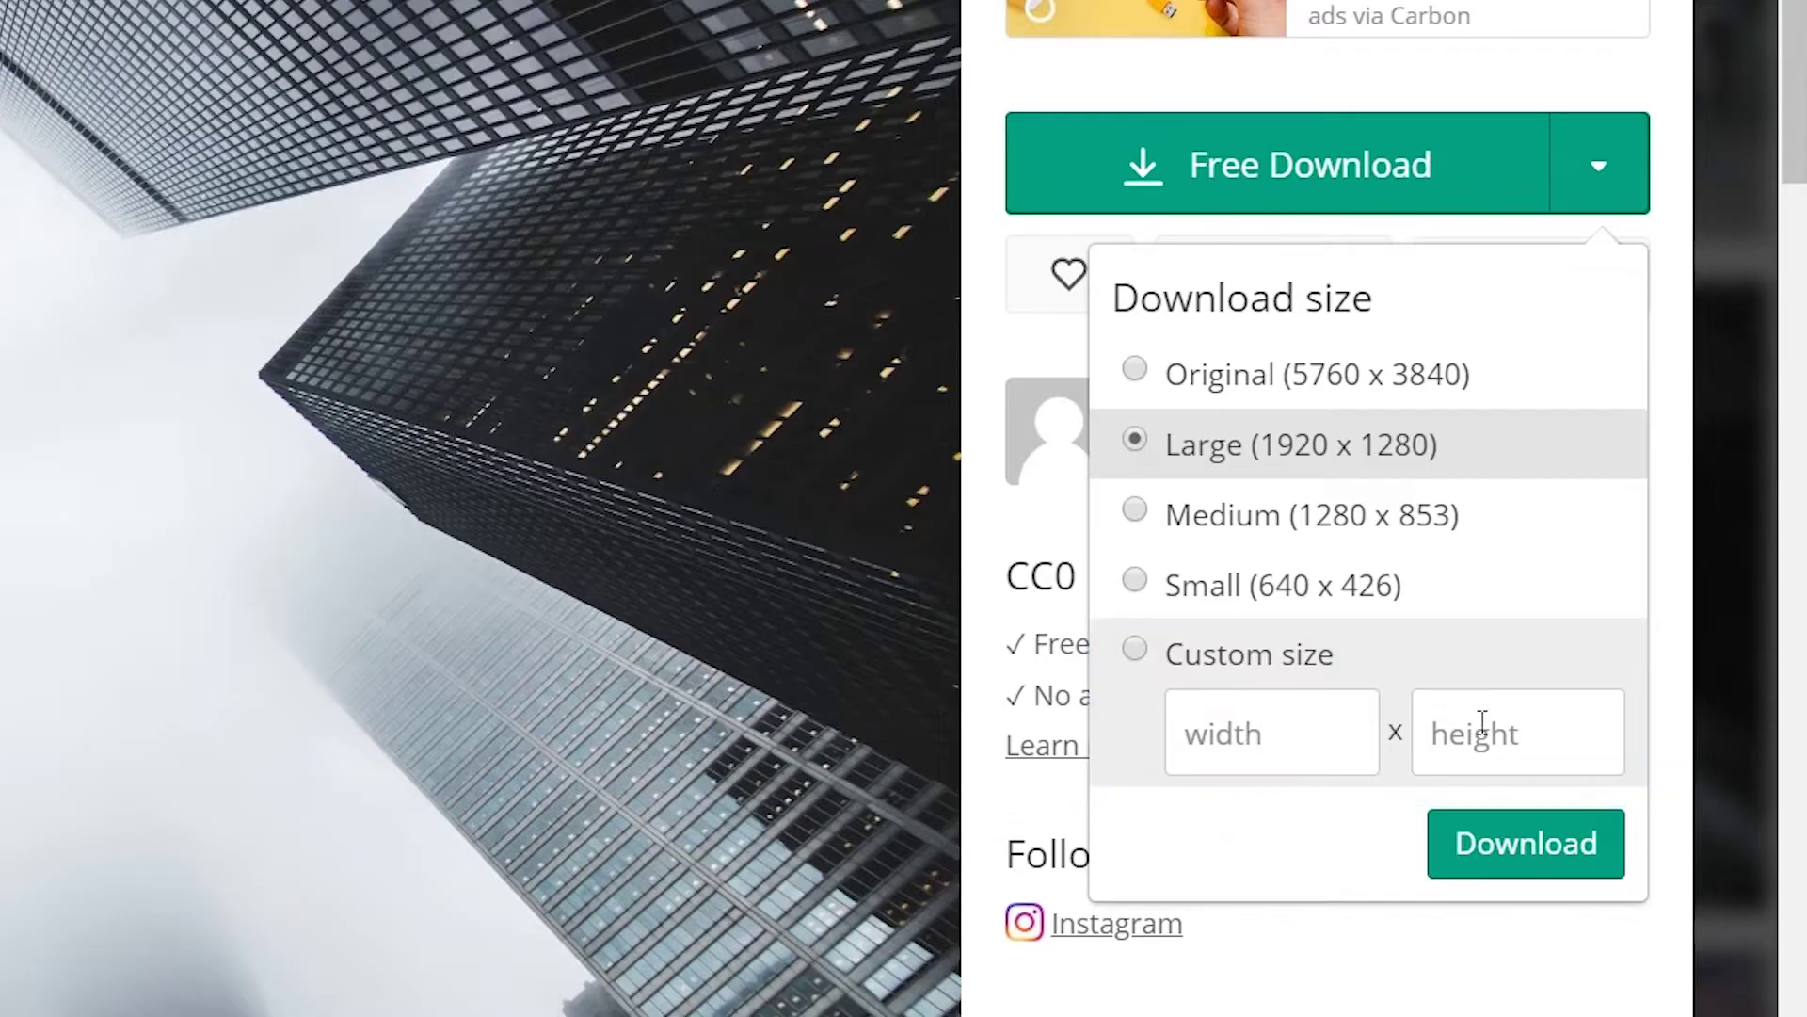
{"action": "left_click", "coordinate": [1503, 848]}
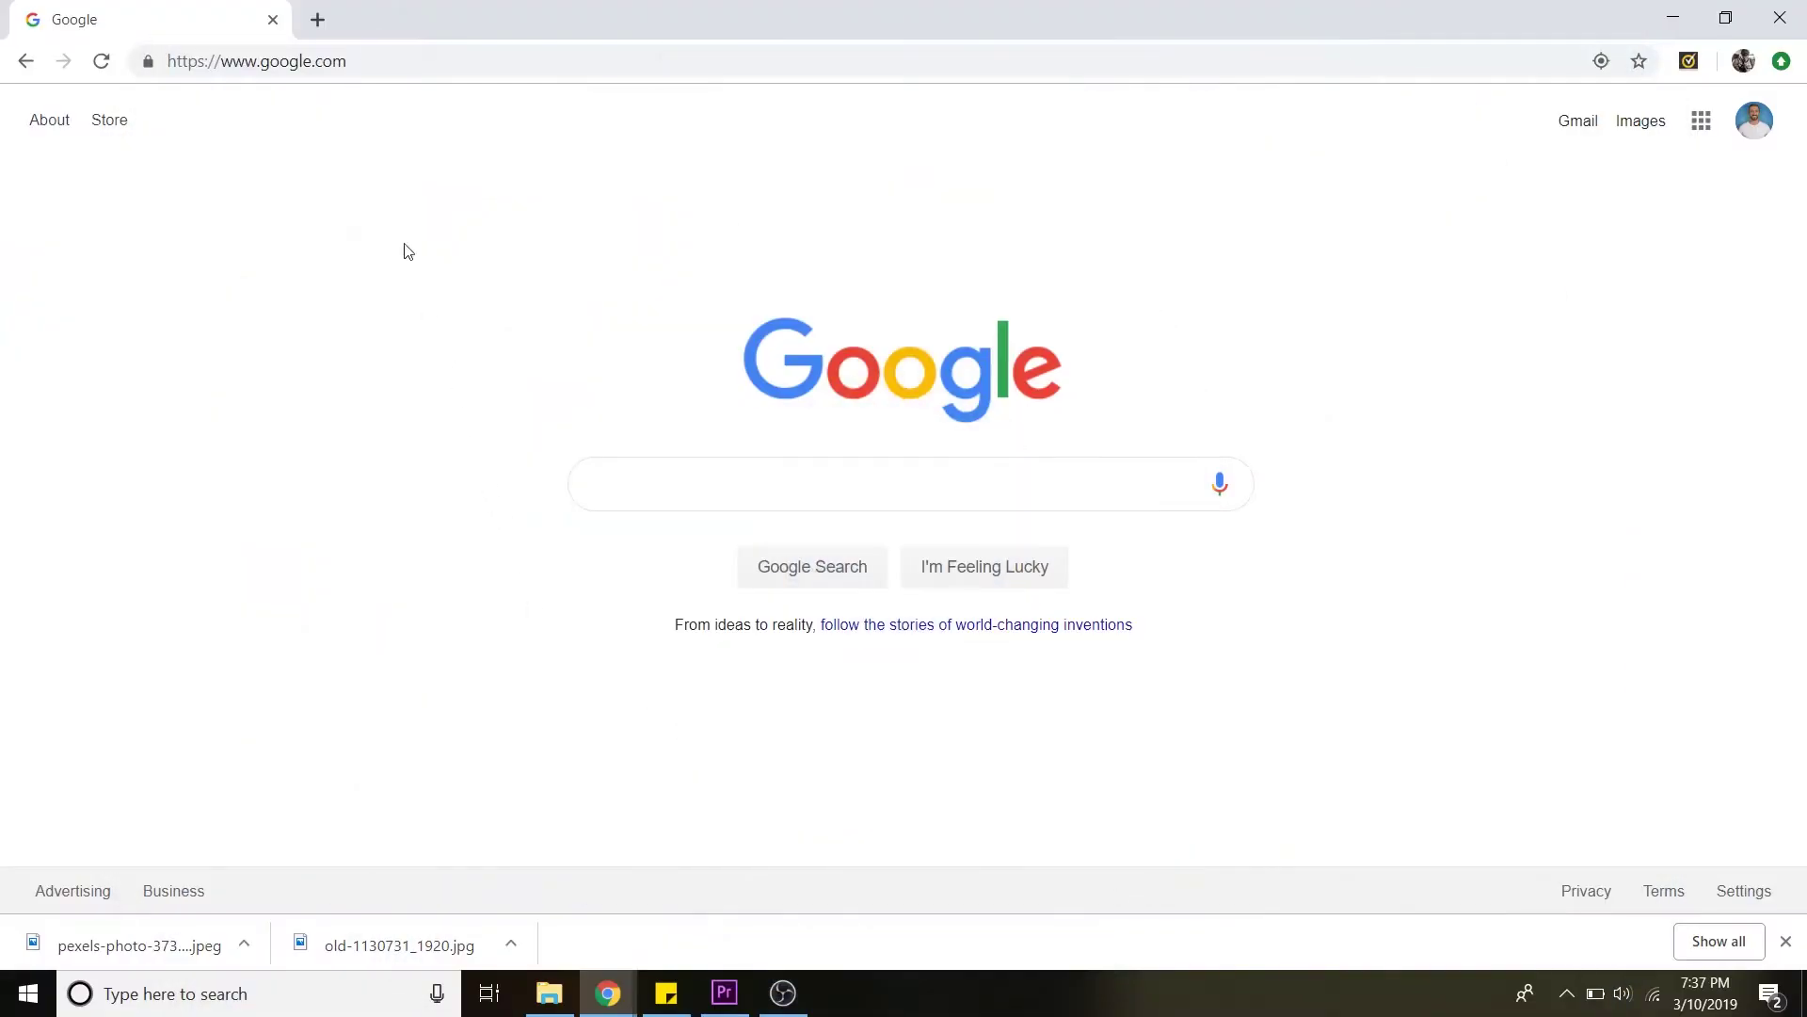
Step: Go to unsplash.com and scroll through its home page photo feed
{"action": "left_click", "coordinate": [355, 61]}
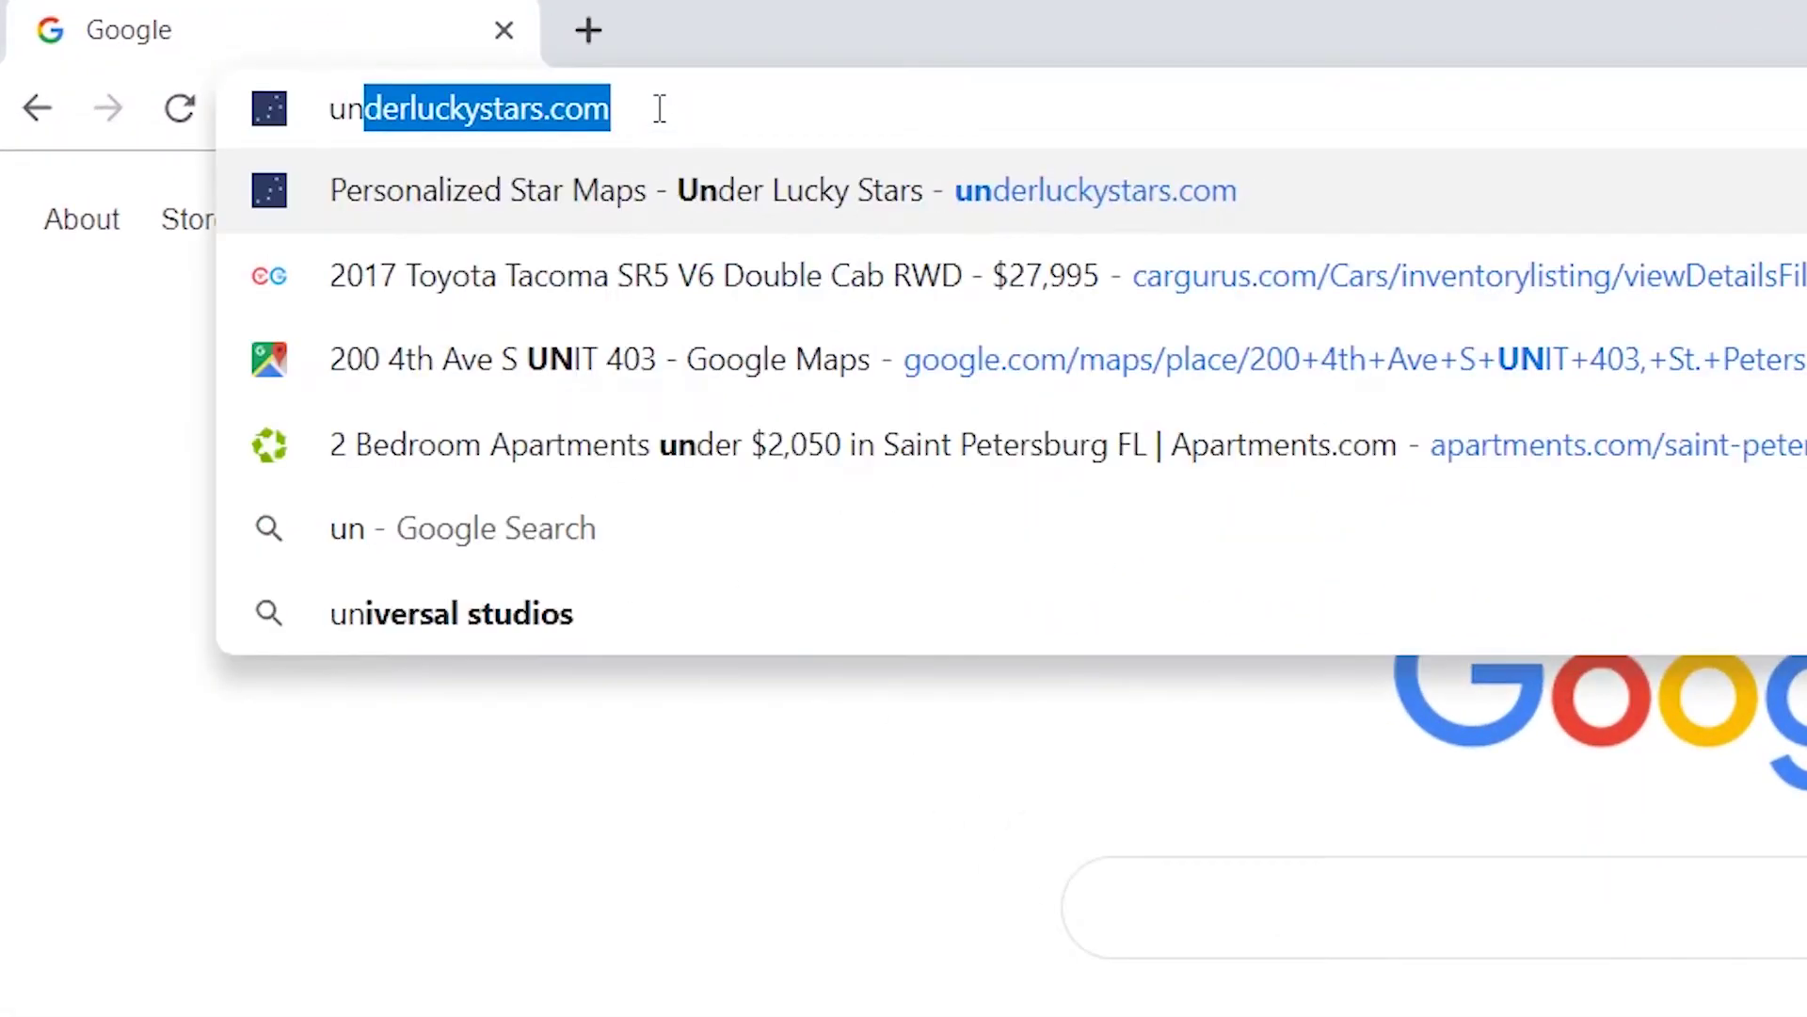
{"action": "type", "text": "splash.com"}
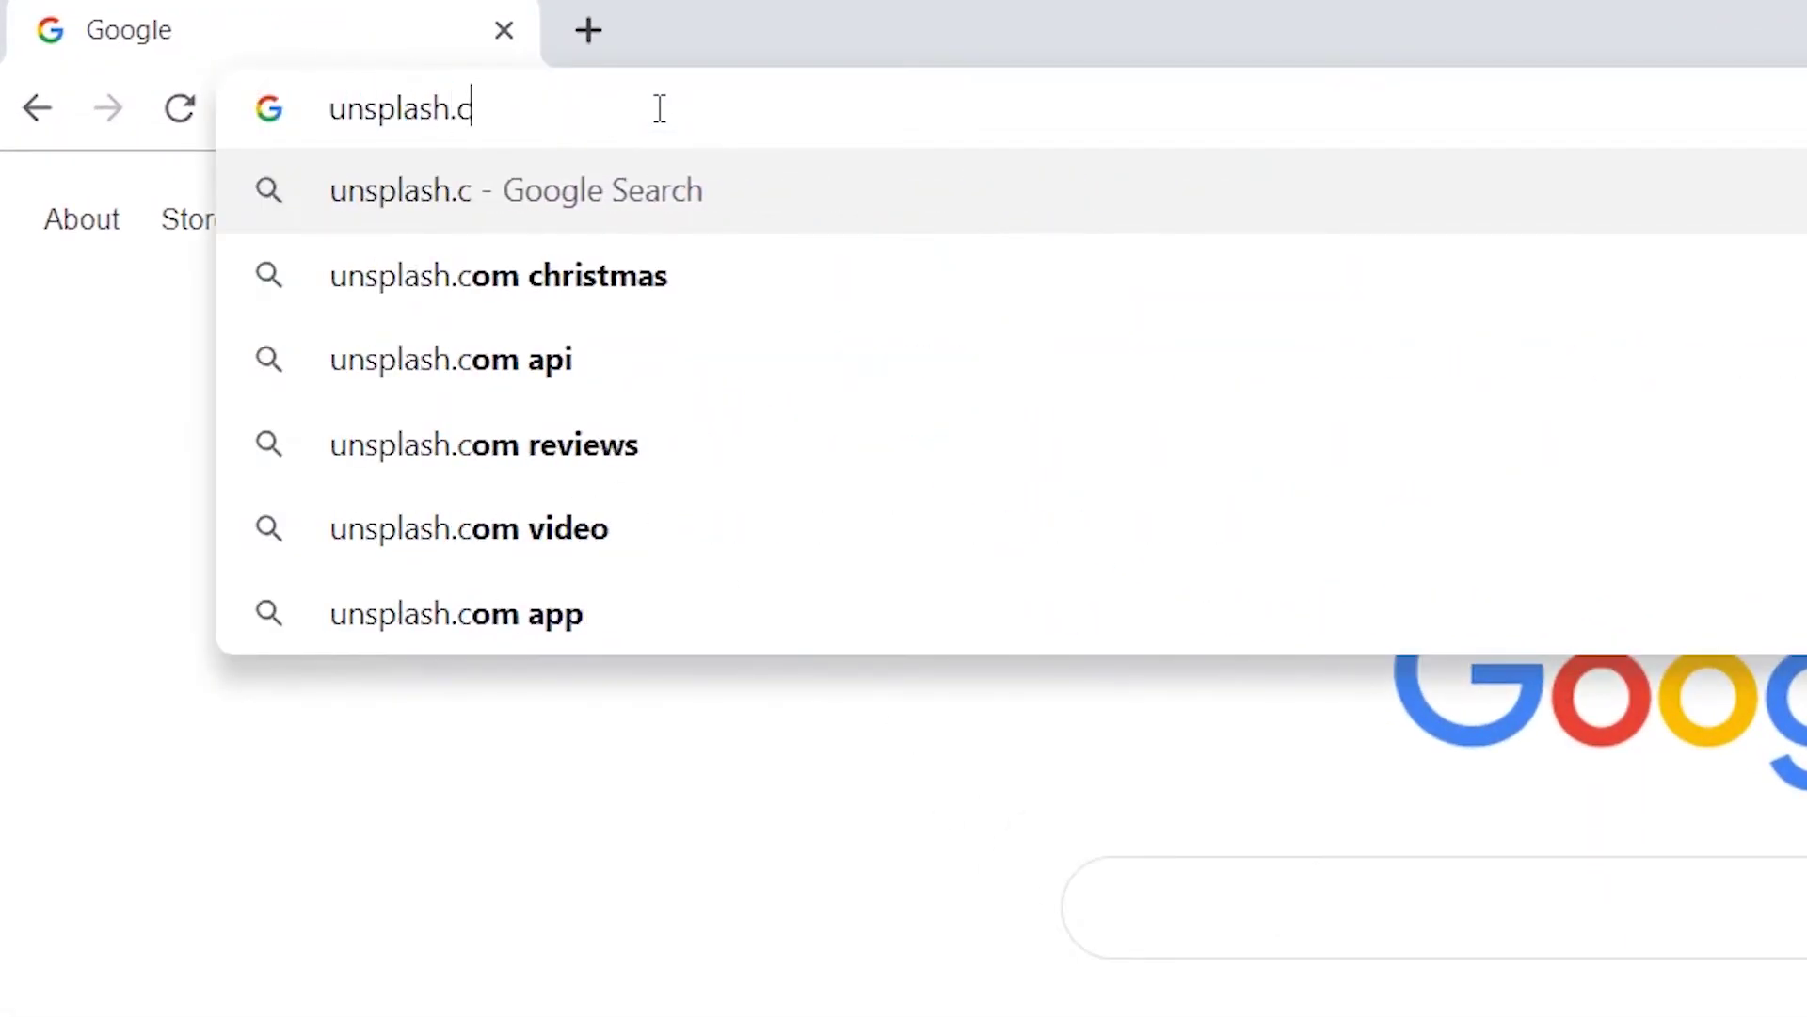
{"action": "key", "text": "Return"}
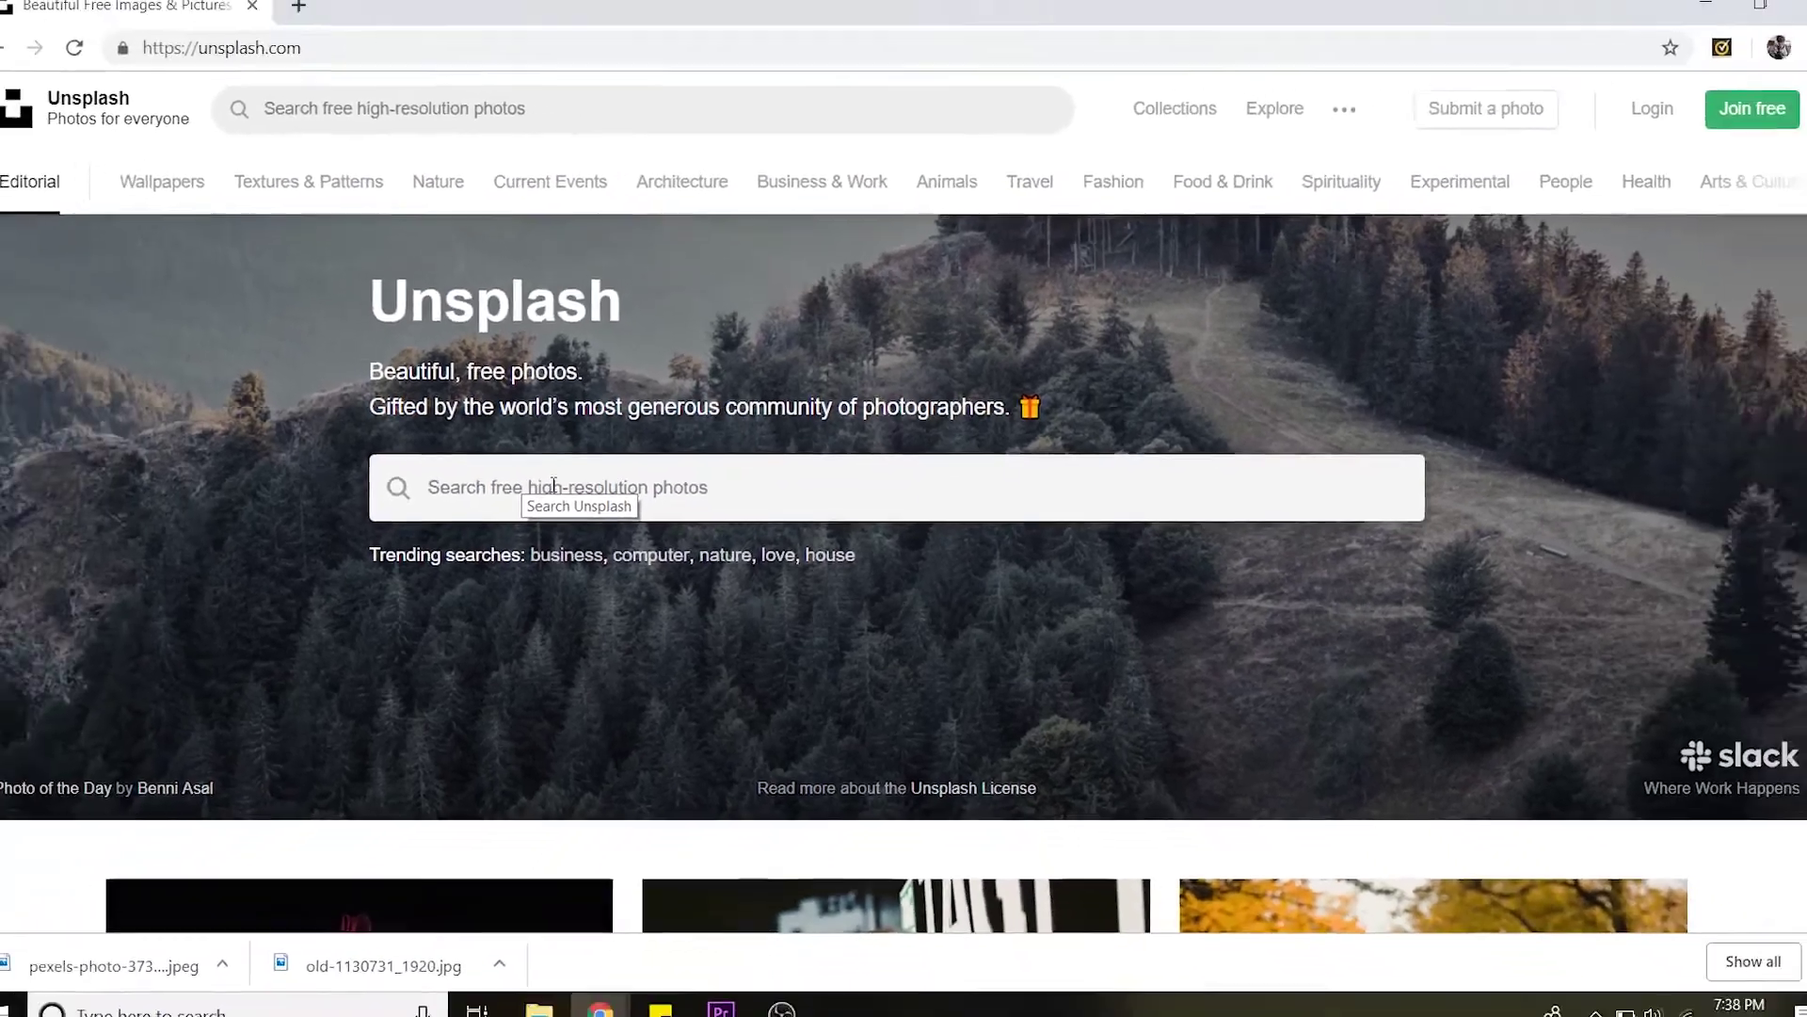
{"action": "scroll", "coordinate": [594, 525], "scroll_direction": "down", "scroll_amount": 6}
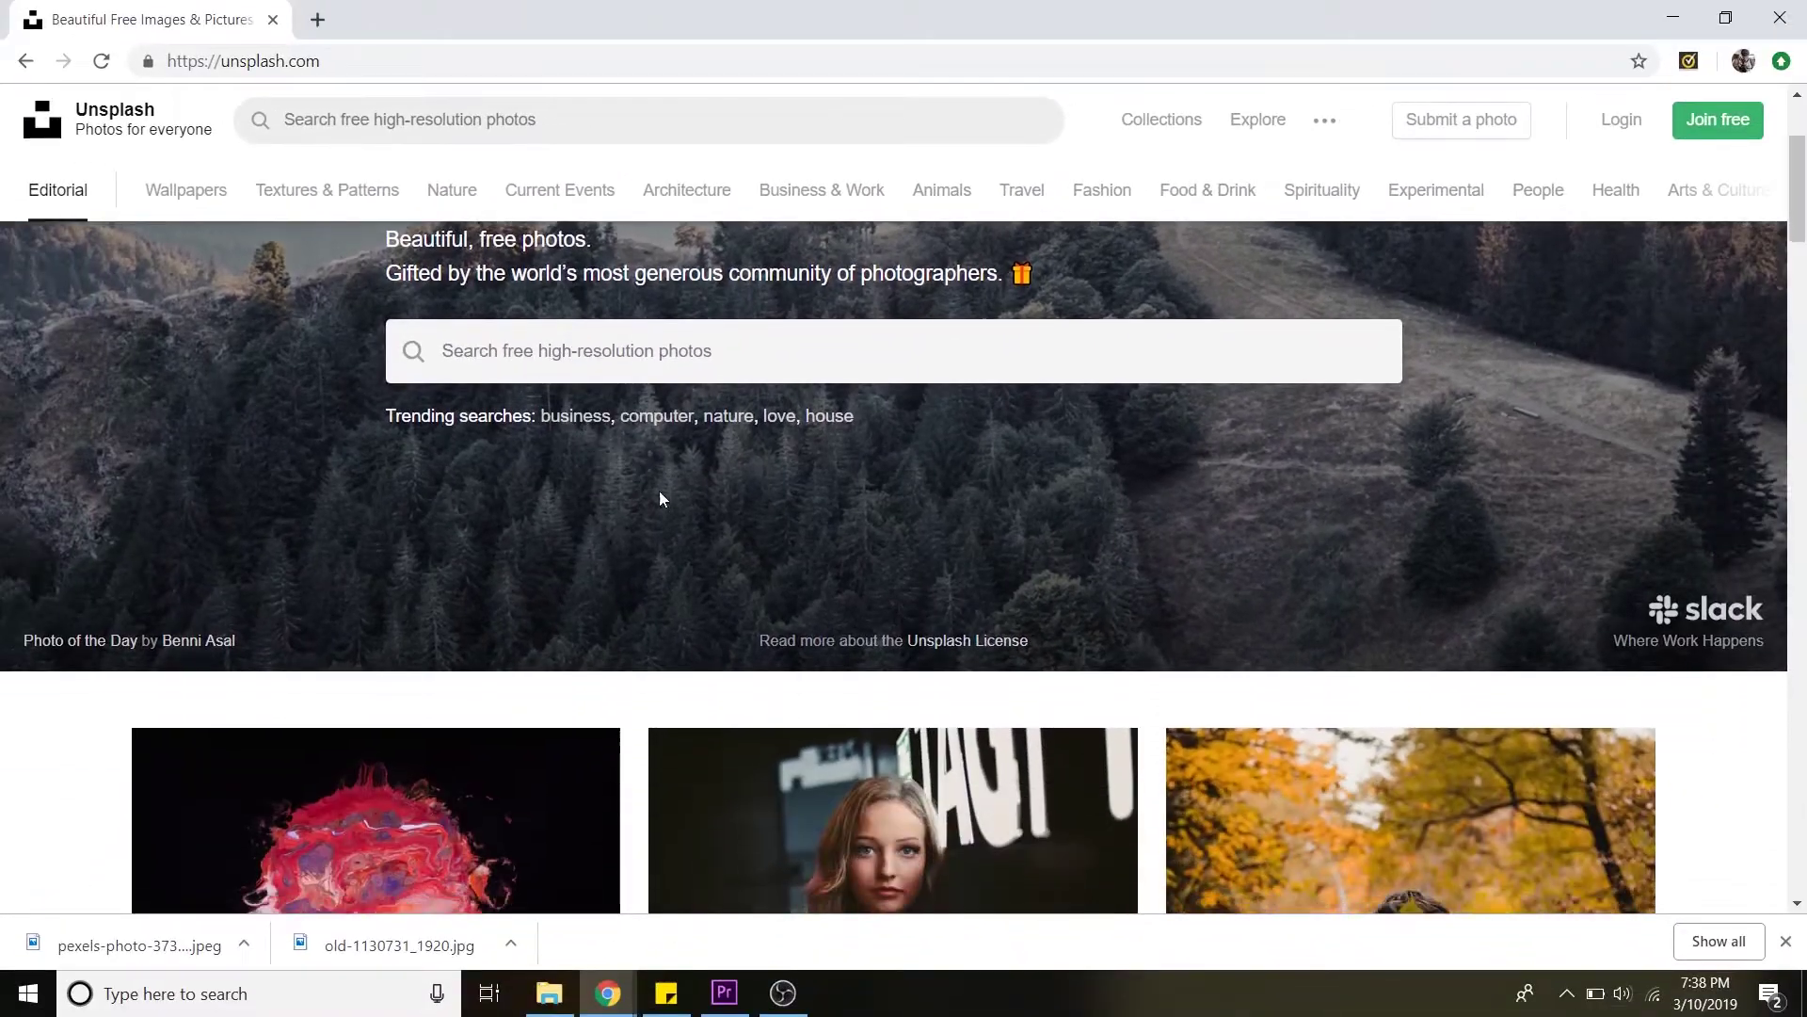
{"action": "scroll", "coordinate": [797, 555], "scroll_direction": "down", "scroll_amount": 4}
{"action": "scroll", "coordinate": [792, 552], "scroll_direction": "up", "scroll_amount": 5}
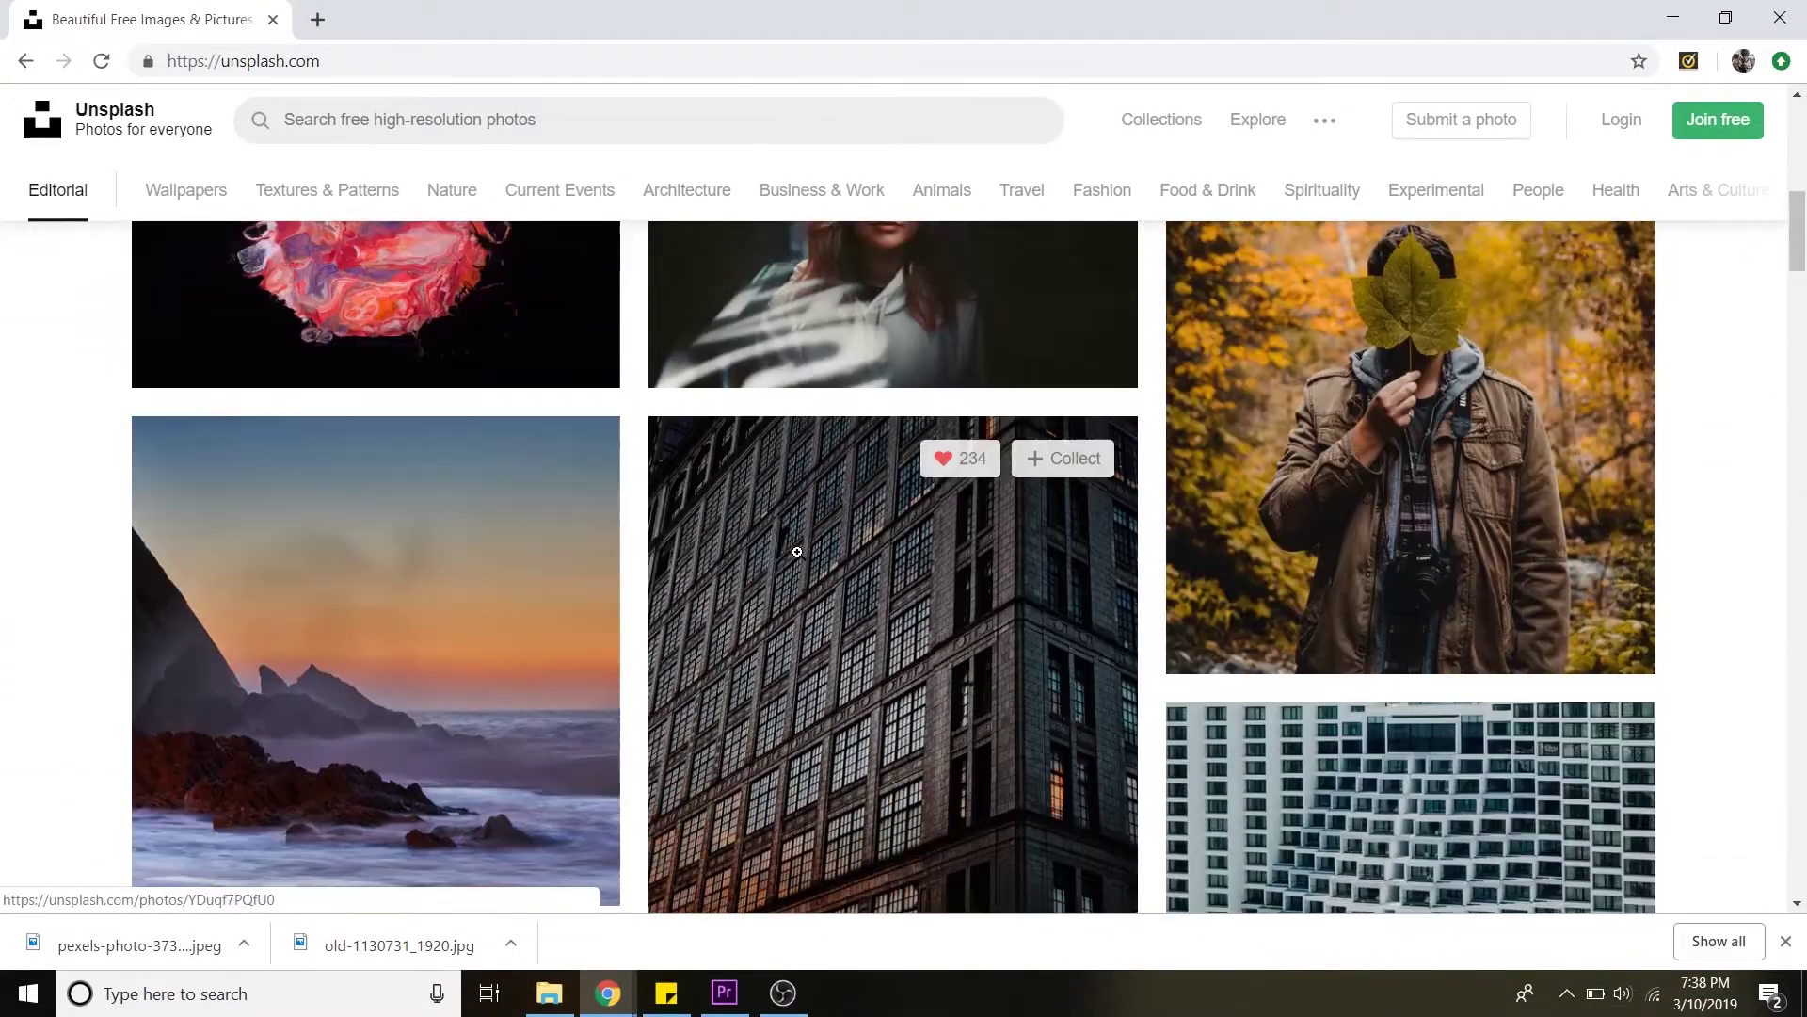
{"action": "scroll", "coordinate": [786, 548], "scroll_direction": "up", "scroll_amount": 5}
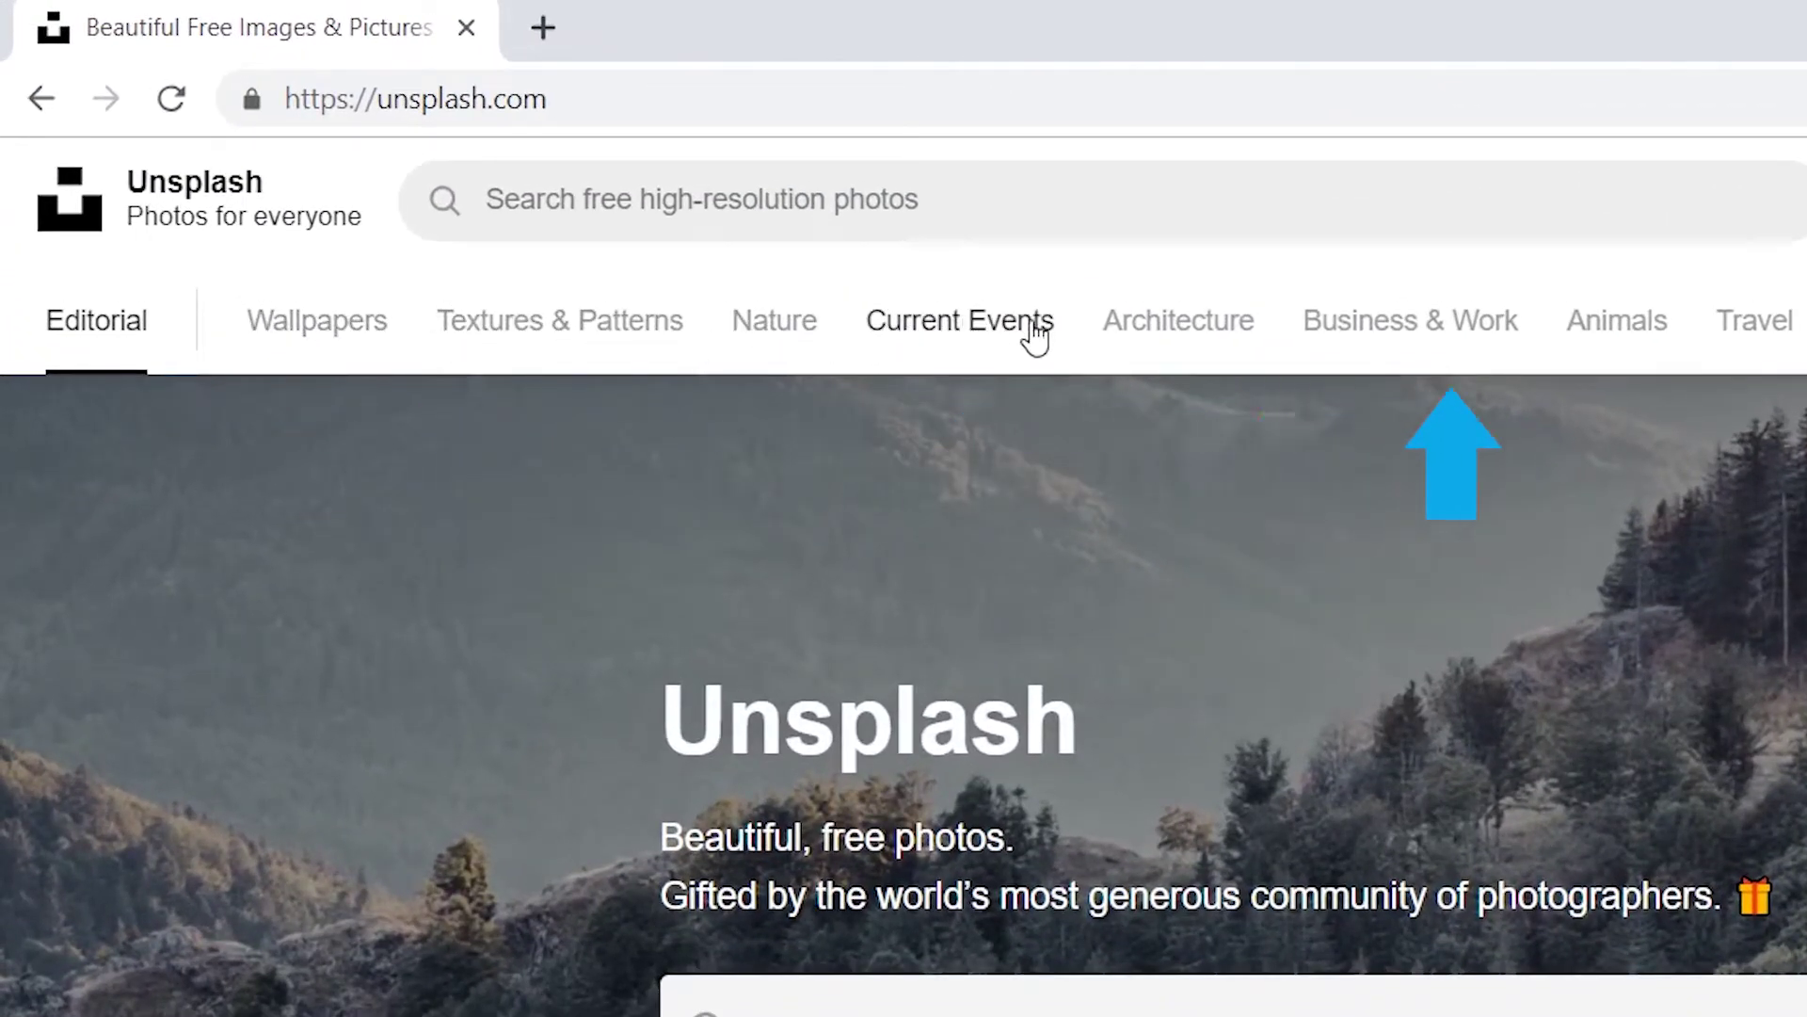
Step: Open Unsplash's Textures & Patterns category and scroll through its stone and brick wall photos
{"action": "left_click", "coordinate": [549, 330]}
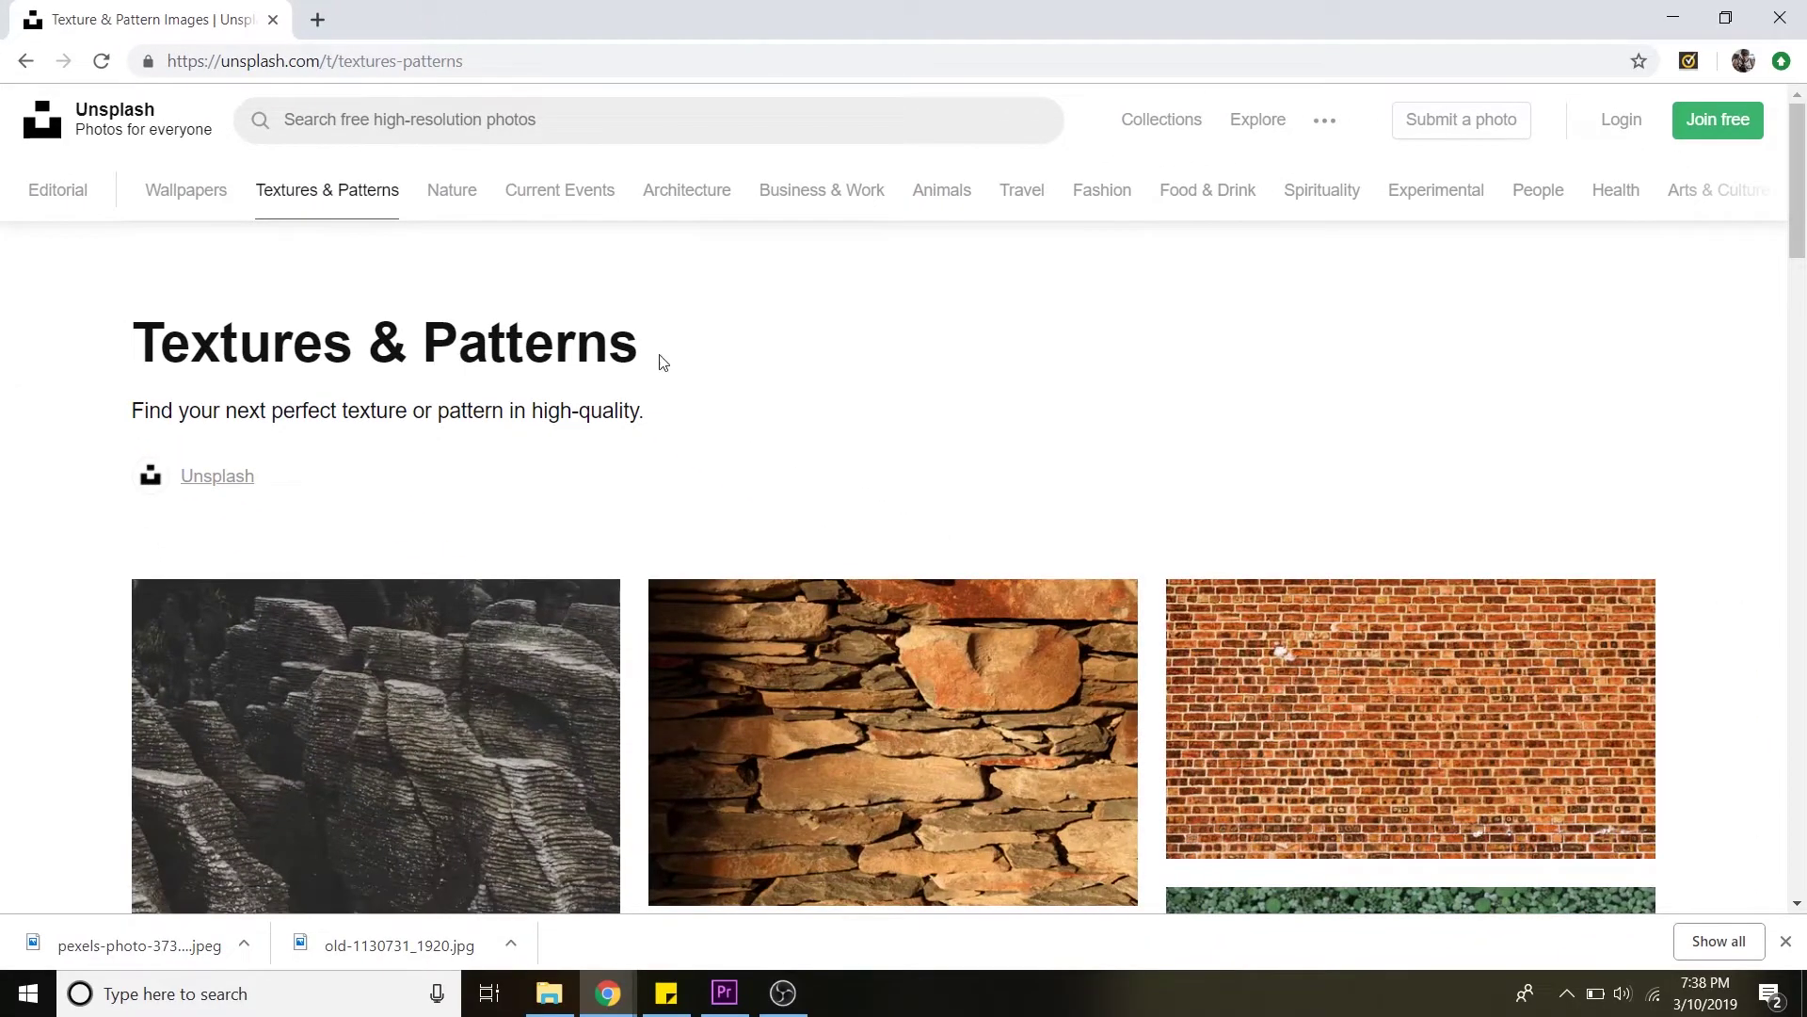
{"action": "scroll", "coordinate": [1082, 435], "scroll_direction": "down", "scroll_amount": 6}
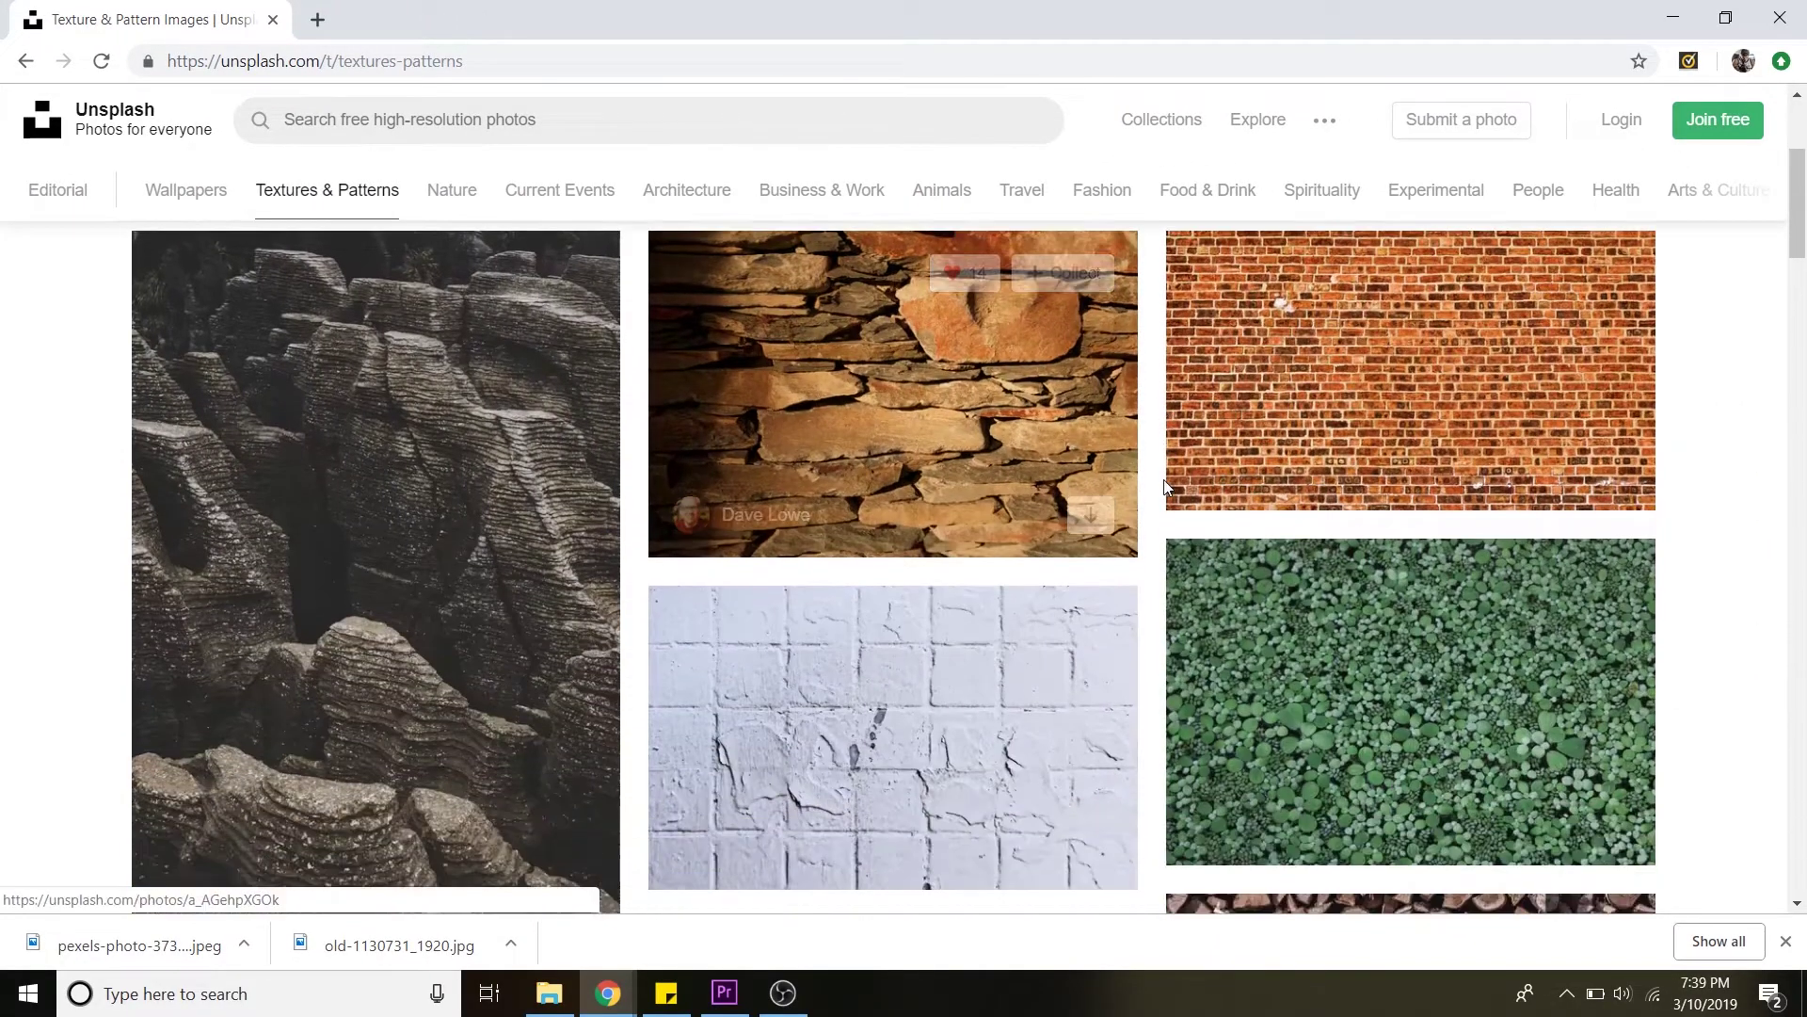
{"action": "scroll", "coordinate": [1167, 483], "scroll_direction": "down", "scroll_amount": 15}
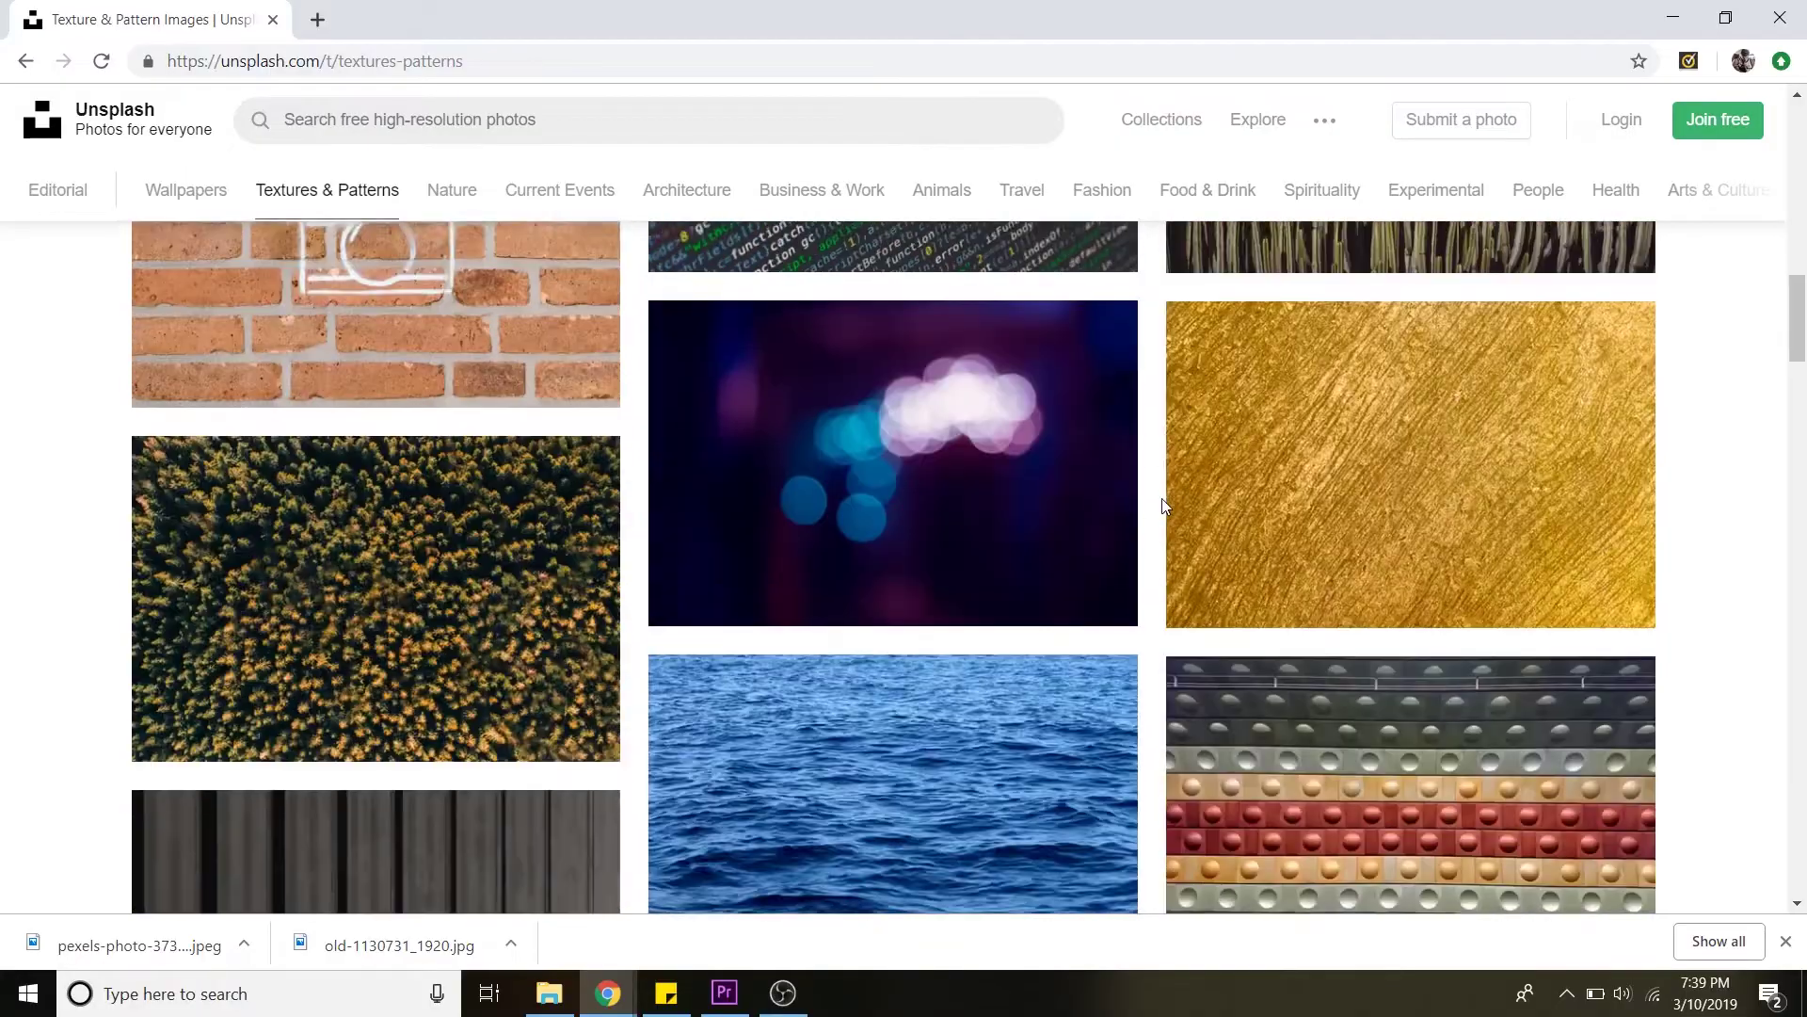
{"action": "scroll", "coordinate": [1164, 506], "scroll_direction": "down", "scroll_amount": 4}
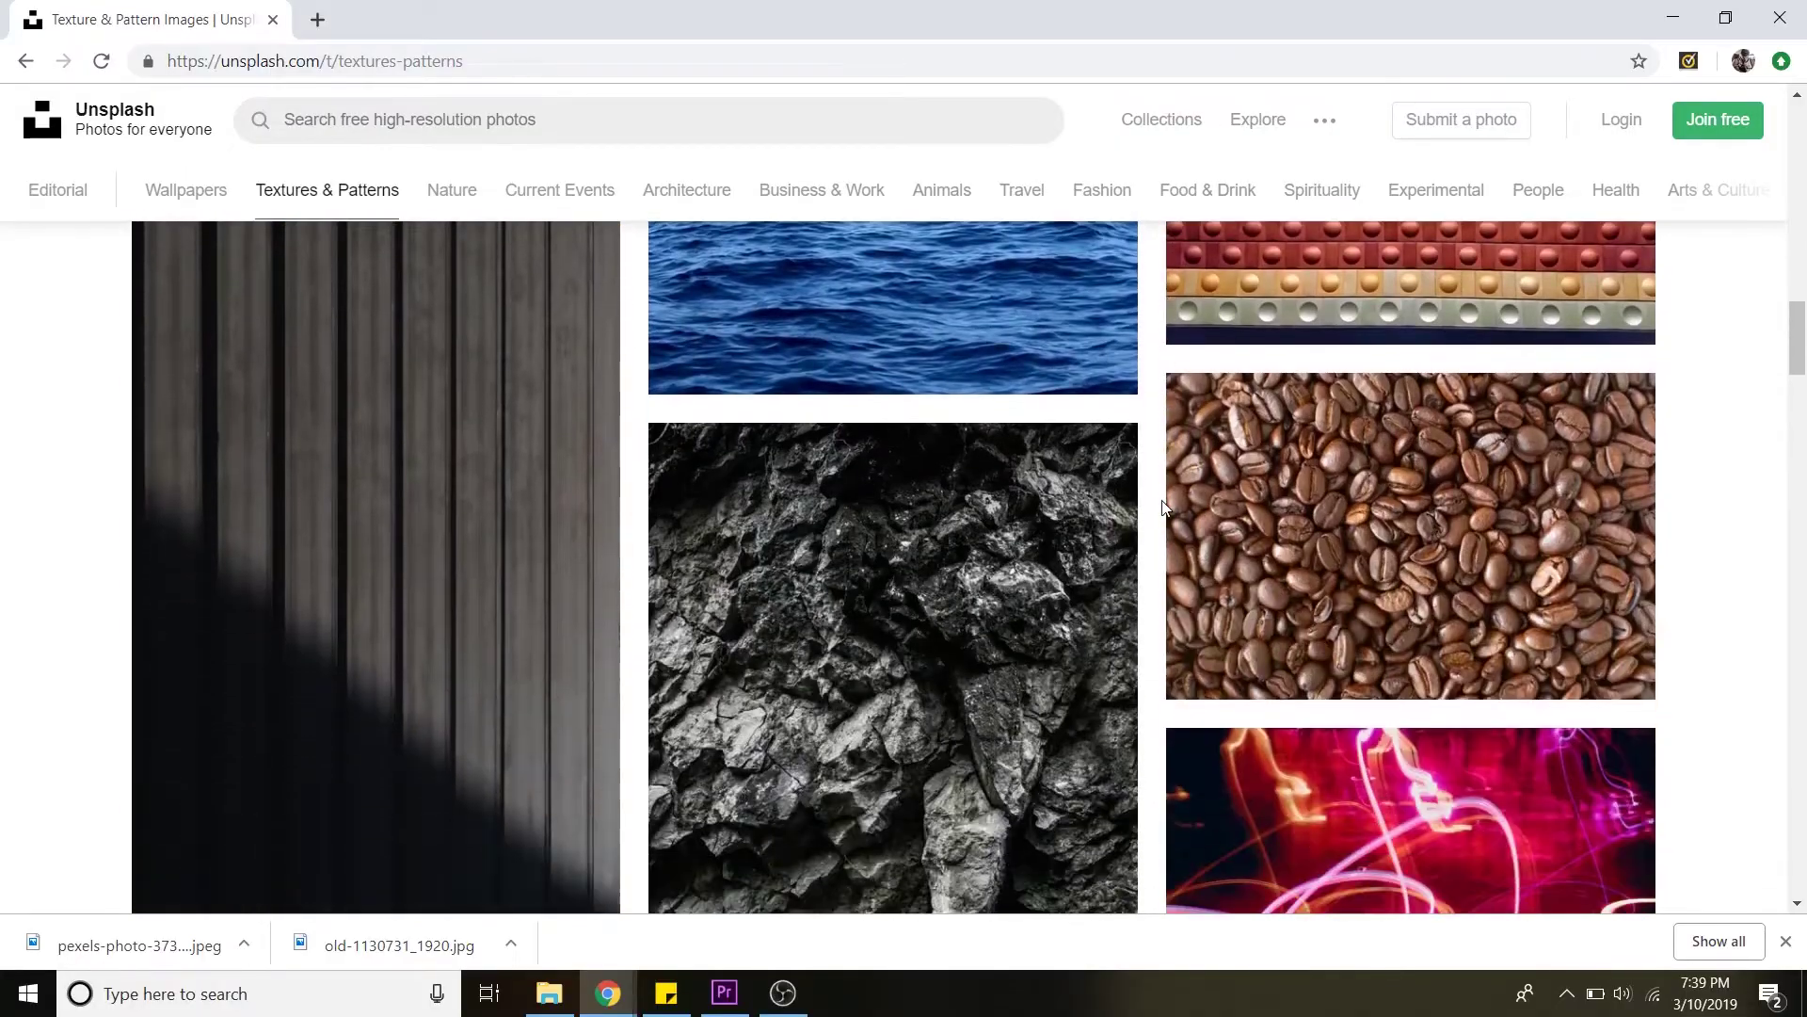
{"action": "scroll", "coordinate": [1163, 506], "scroll_direction": "up", "scroll_amount": 5}
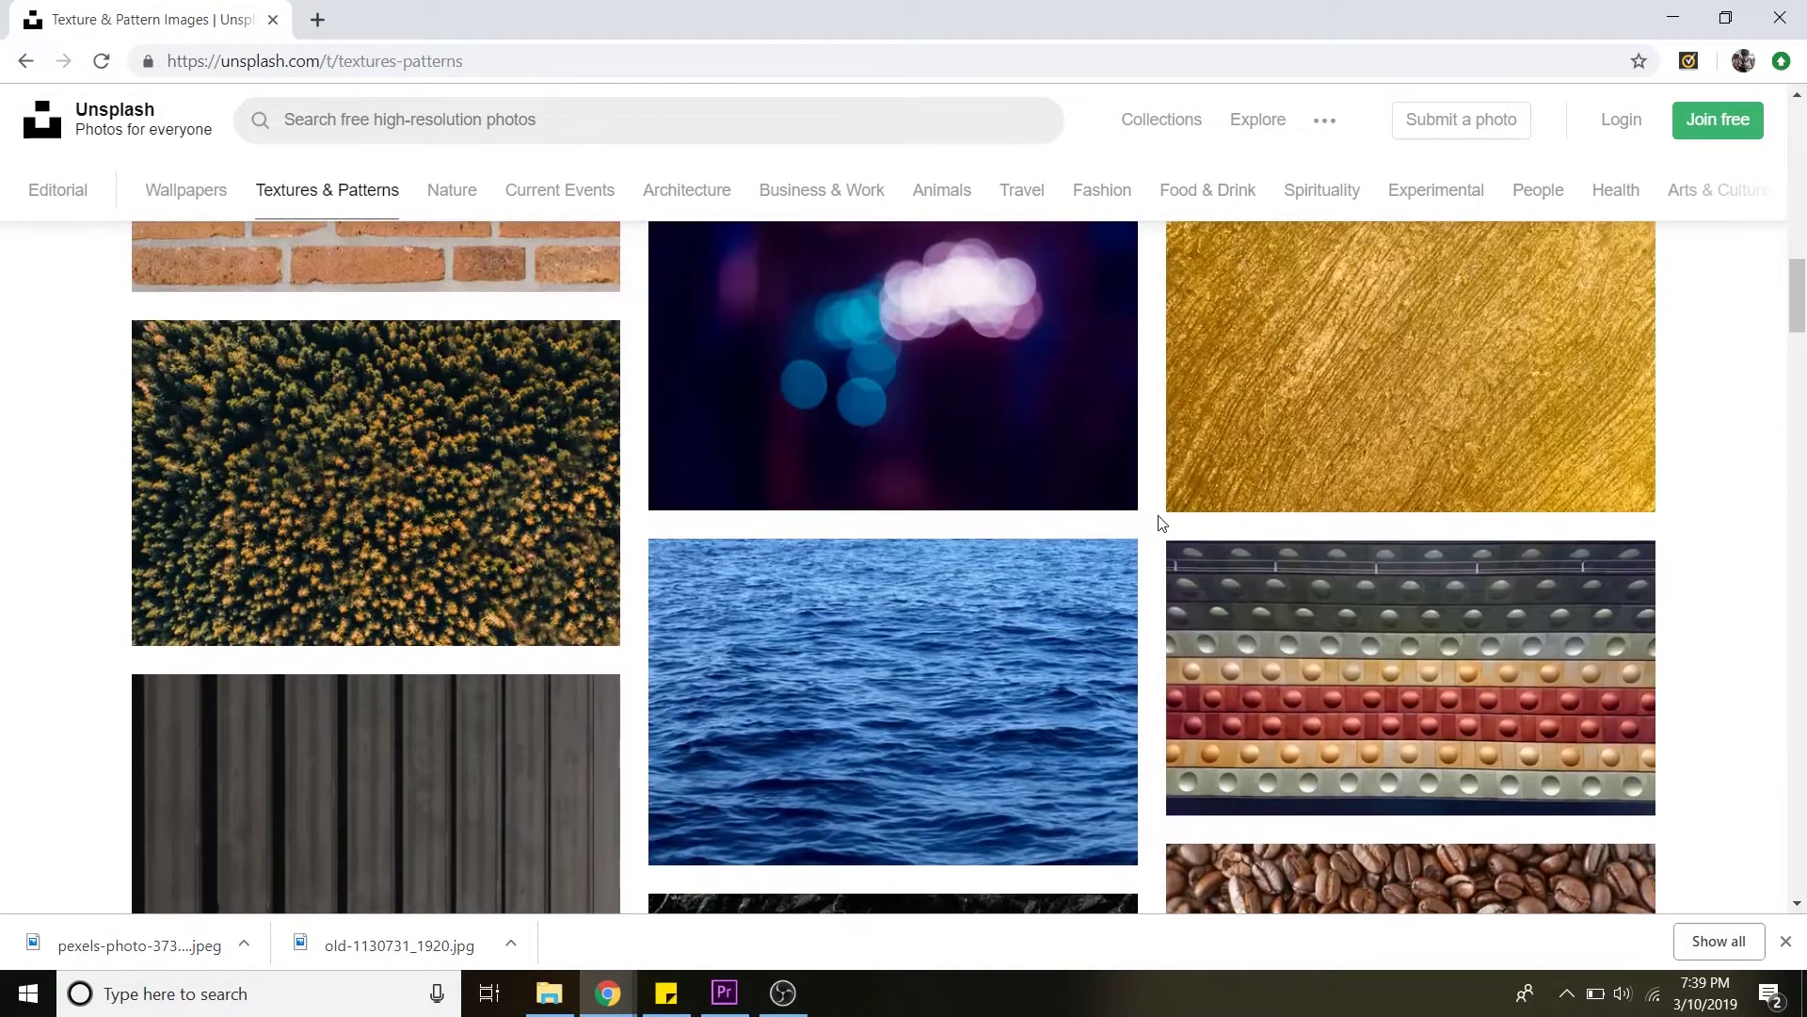
{"action": "scroll", "coordinate": [1154, 534], "scroll_direction": "up", "scroll_amount": 10}
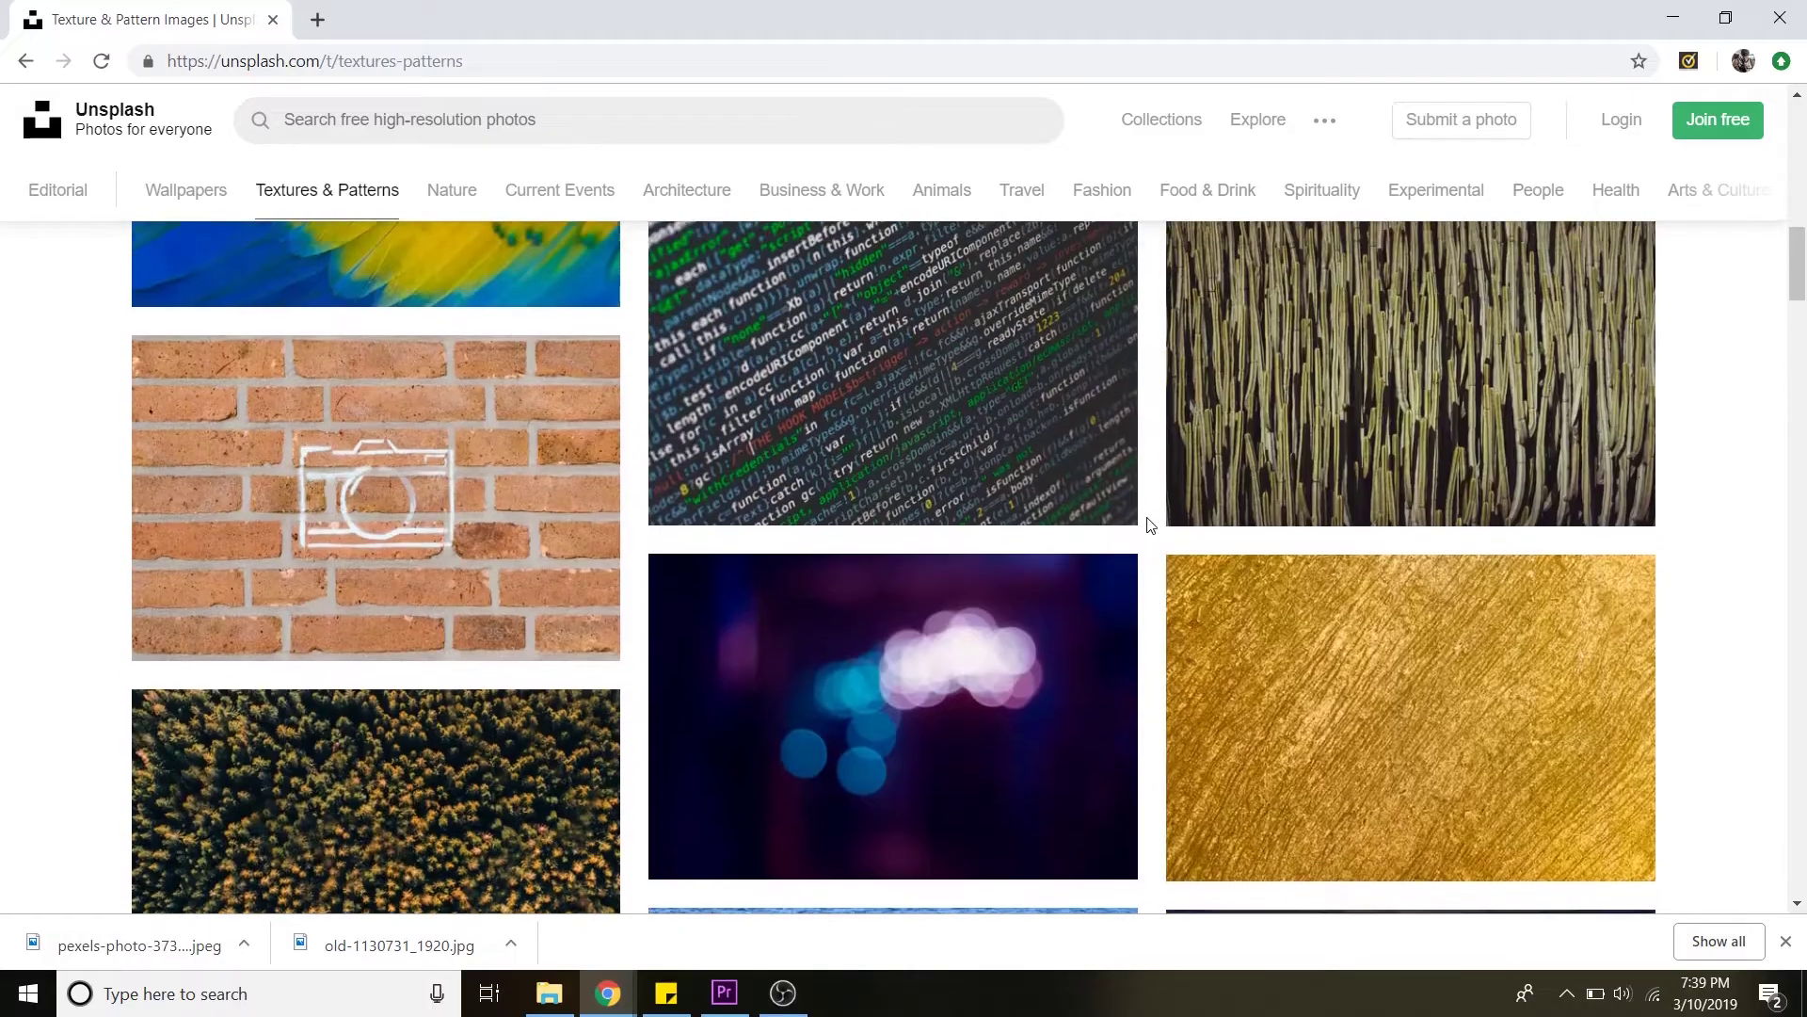
{"action": "scroll", "coordinate": [1148, 525], "scroll_direction": "up", "scroll_amount": 8}
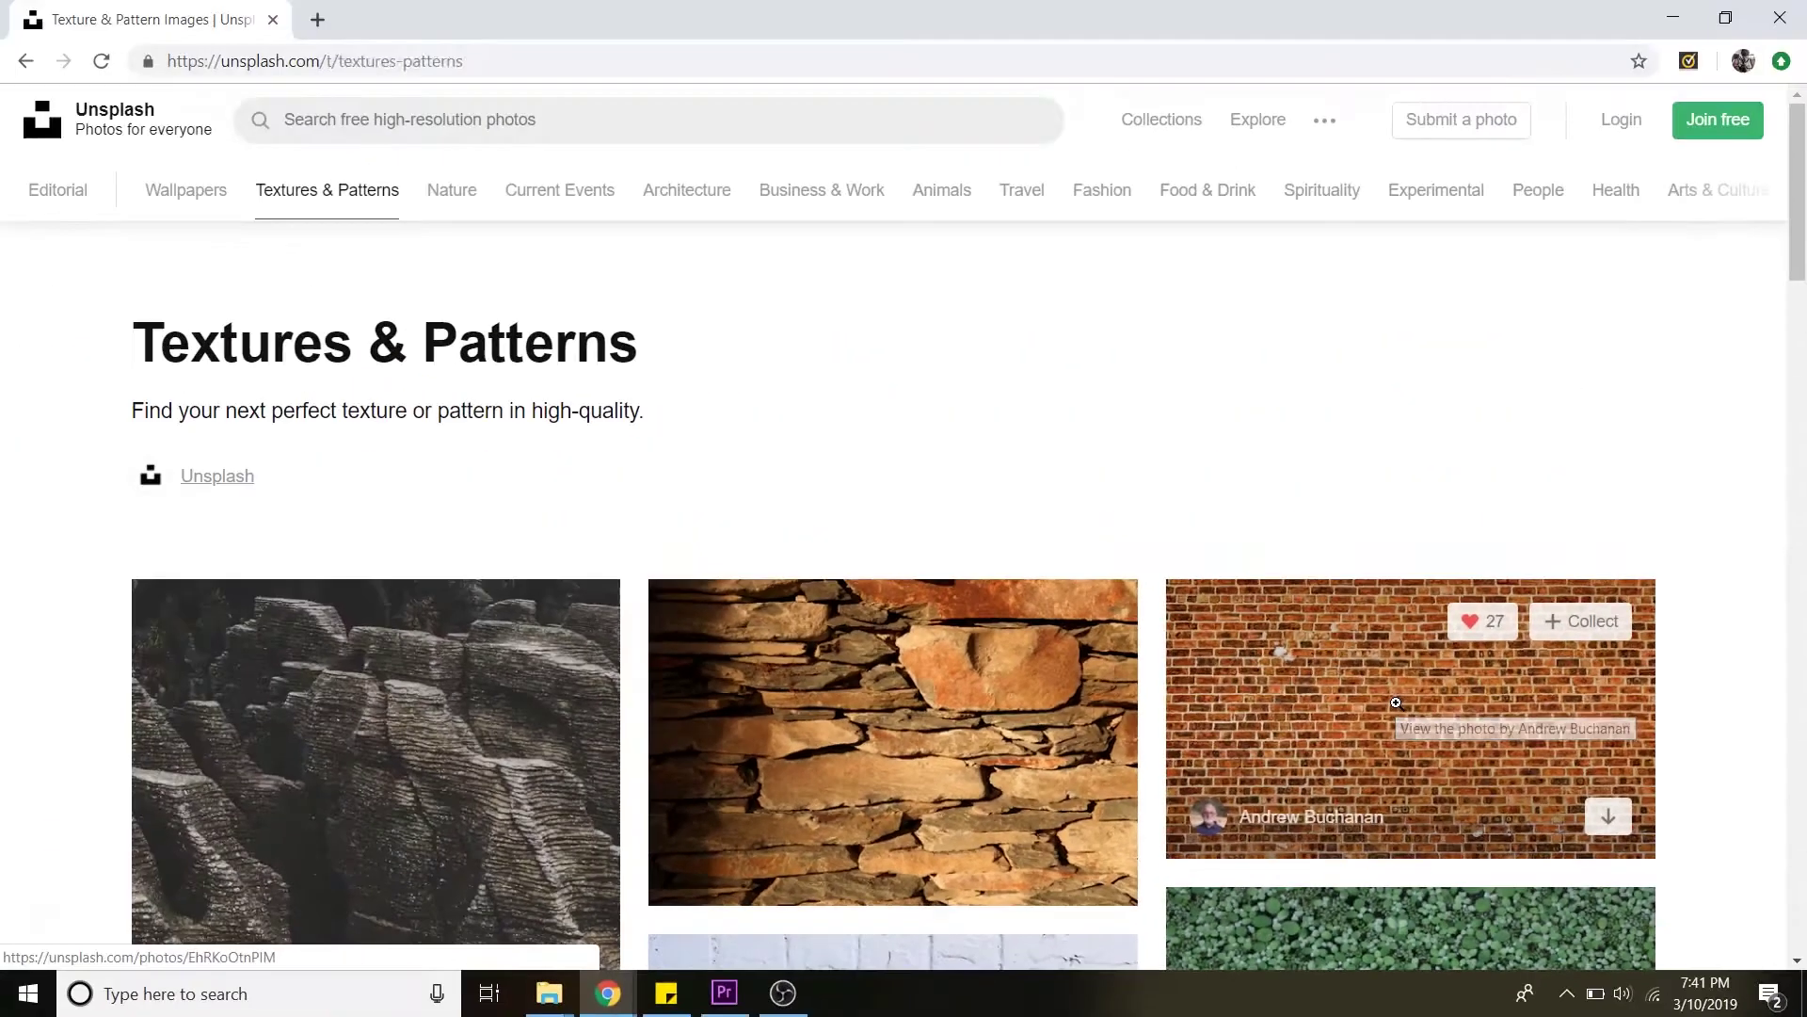
Step: Download the red brick wall photo free and open the downloaded JPG
{"action": "left_click", "coordinate": [1142, 513]}
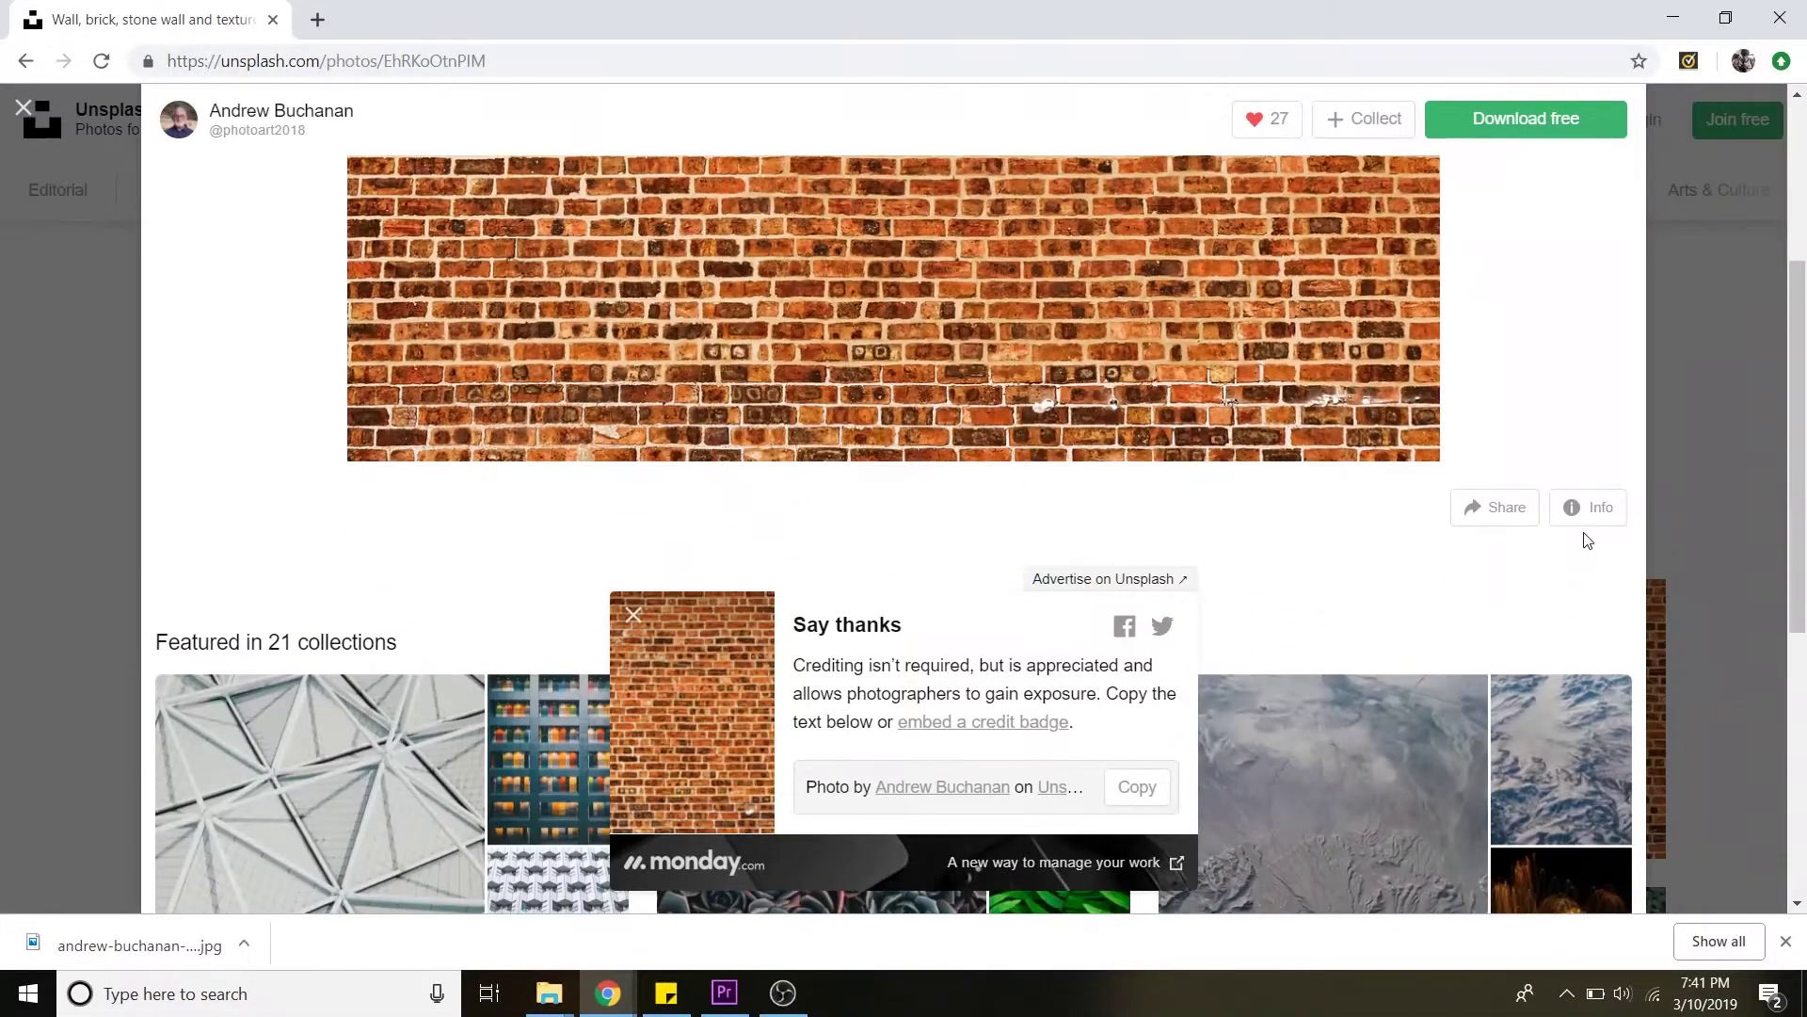
{"action": "scroll", "coordinate": [1588, 540], "scroll_direction": "up", "scroll_amount": 3}
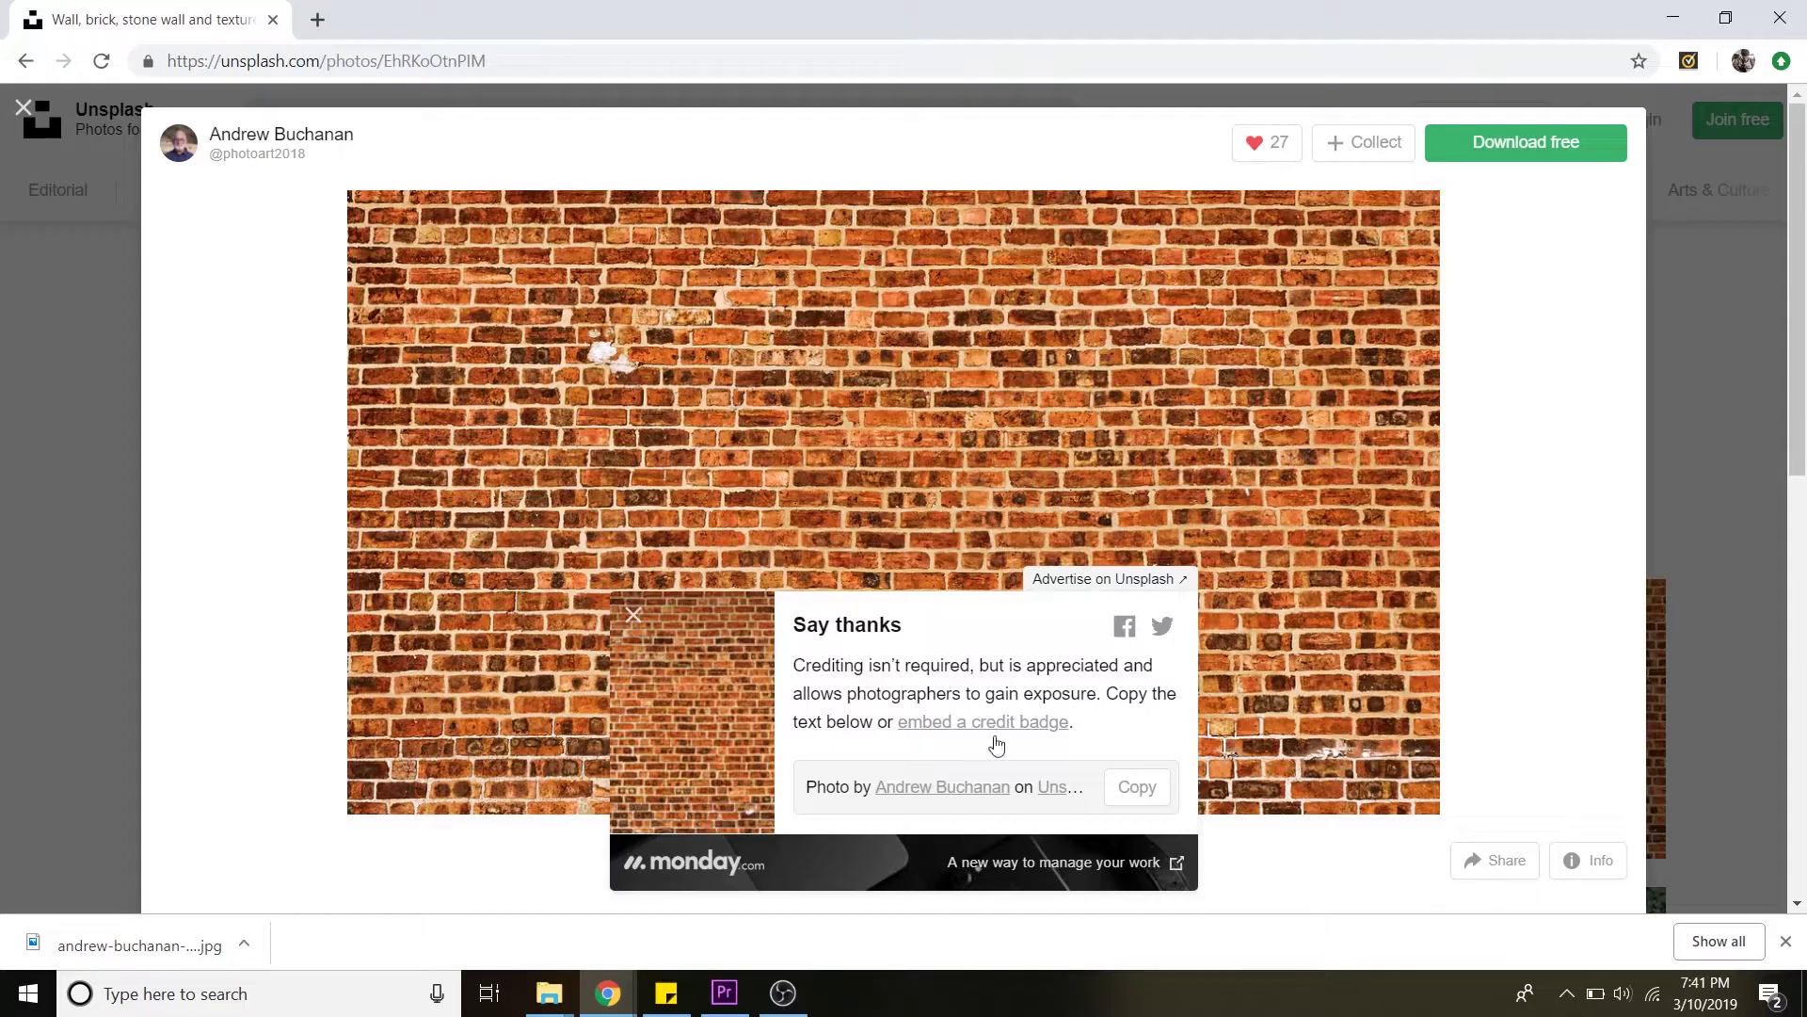
{"action": "left_click", "coordinate": [129, 952]}
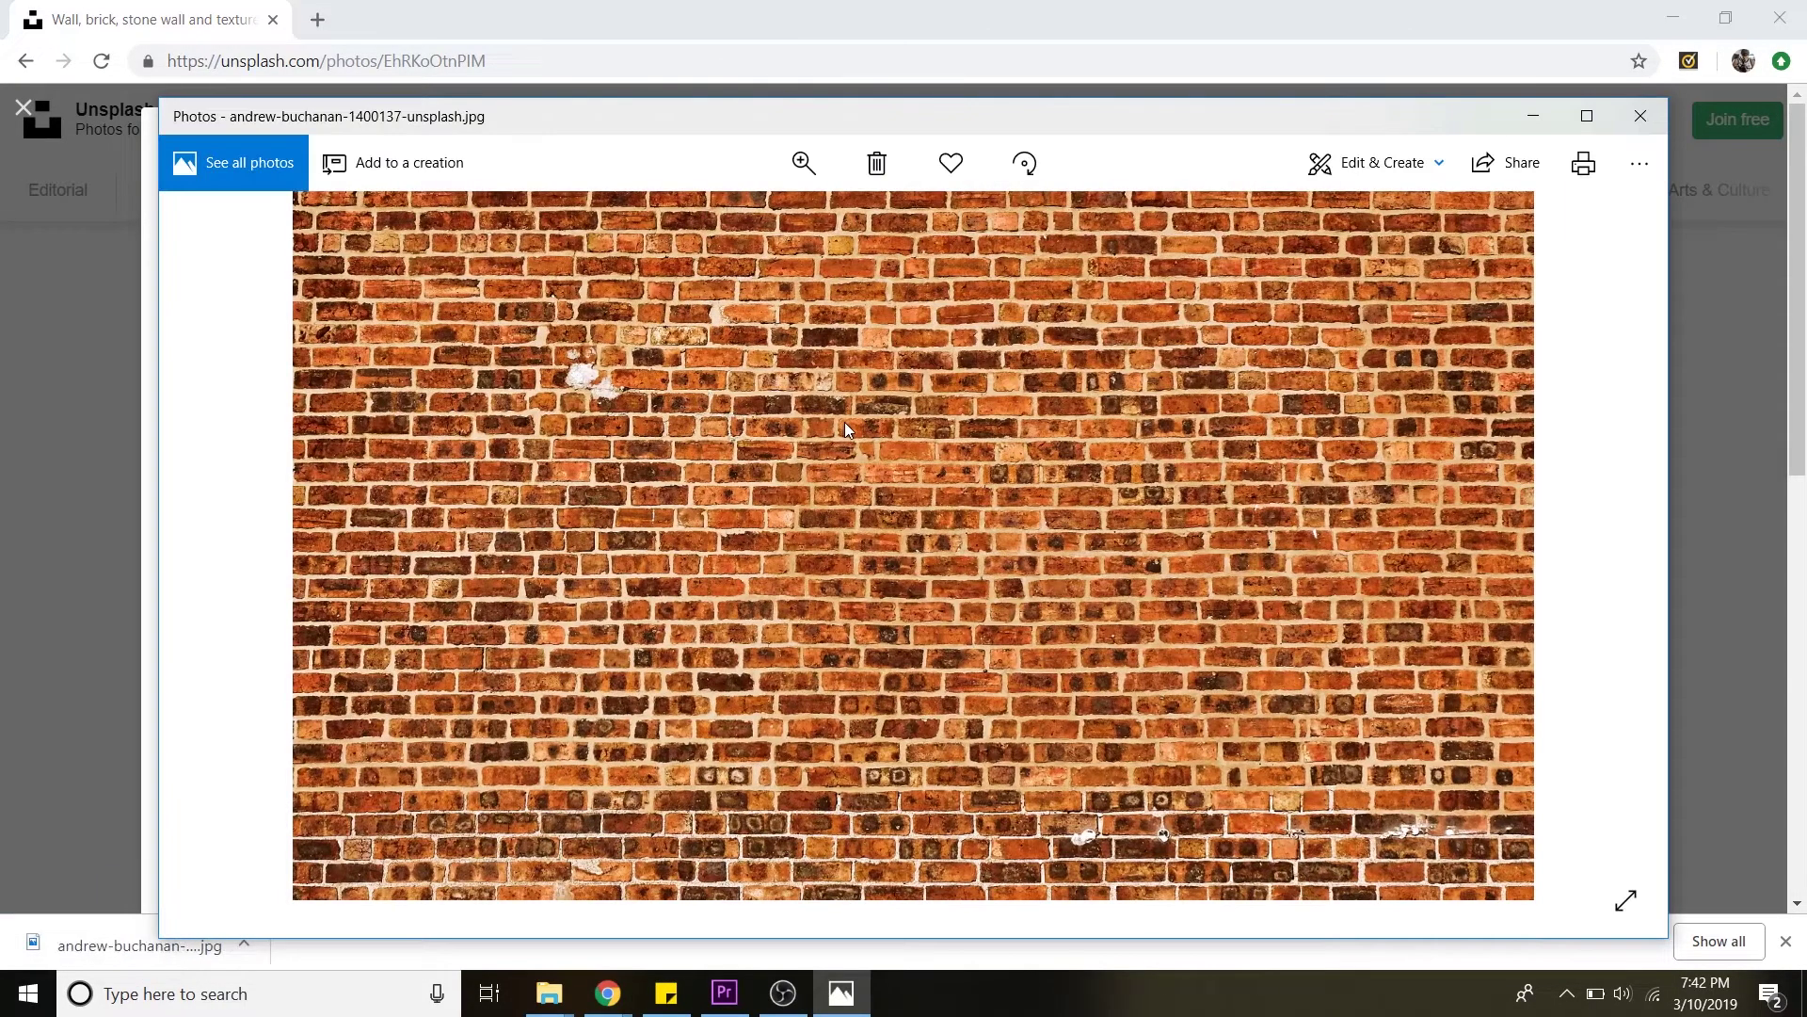
Step: Show the brick wall photo's File info, confirming 3500 x 1998 and 3.4 MB
{"action": "right_click", "coordinate": [845, 422]}
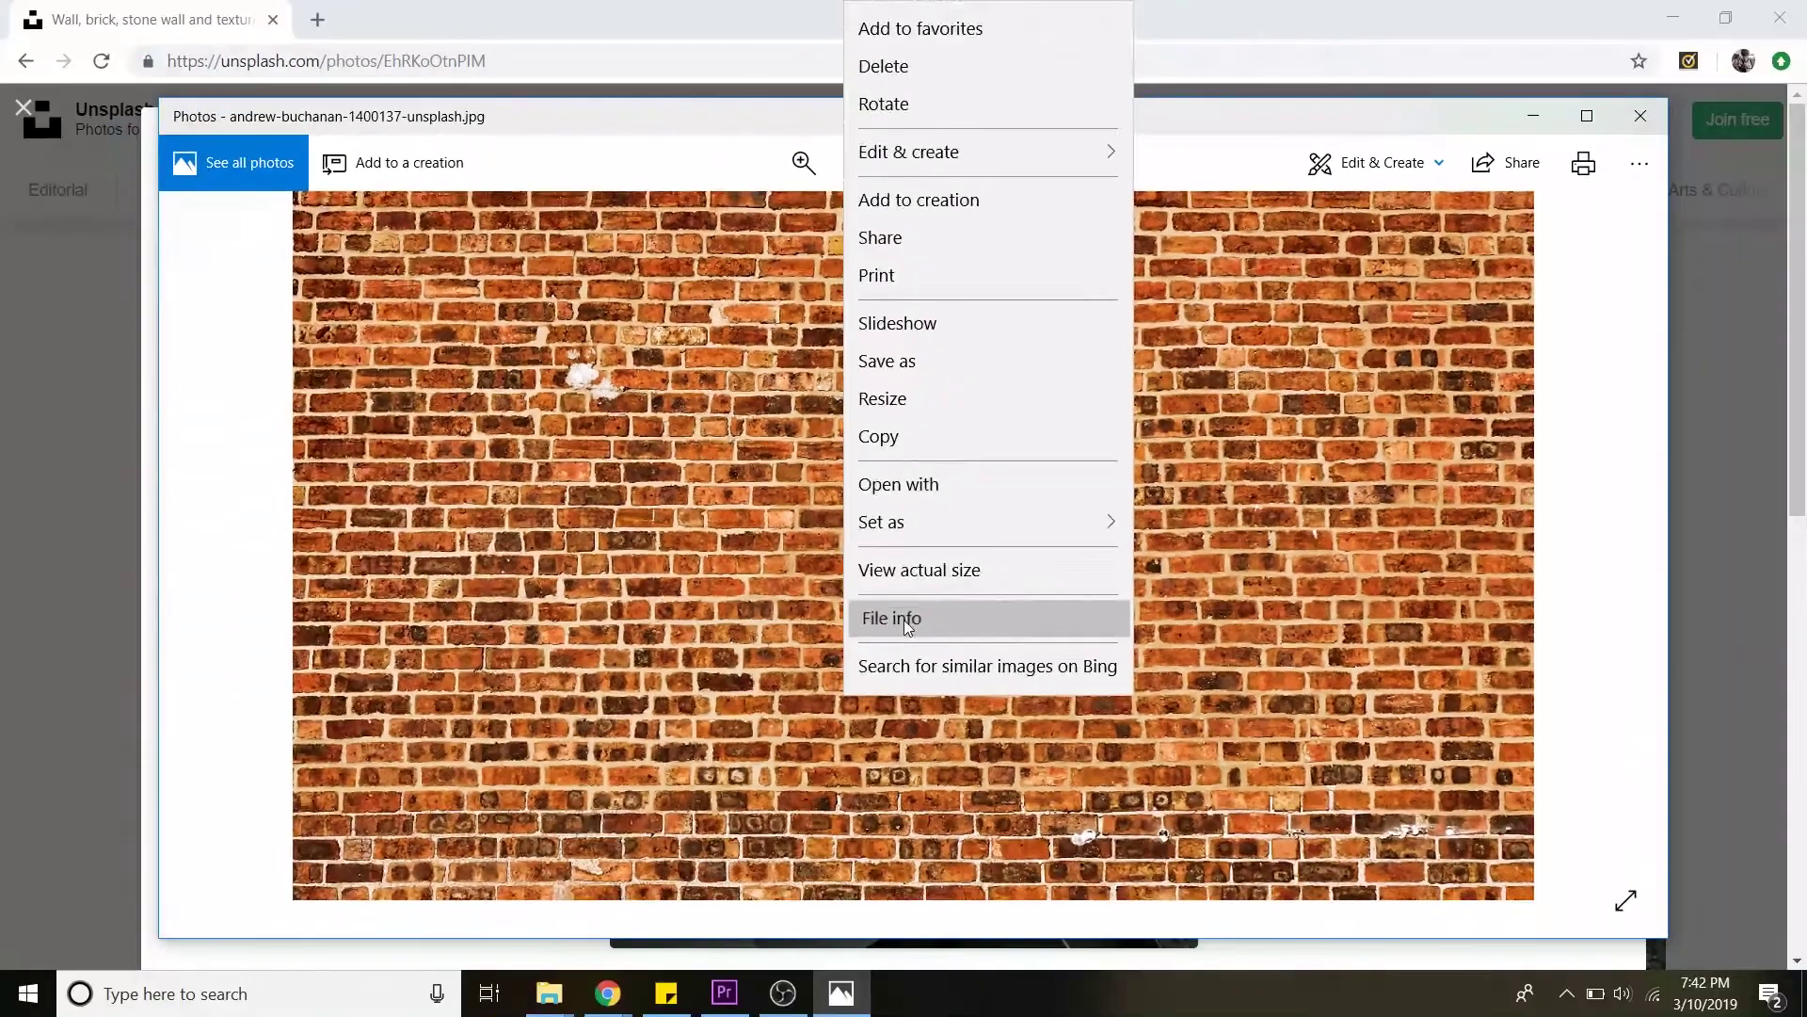
{"action": "left_click", "coordinate": [903, 619]}
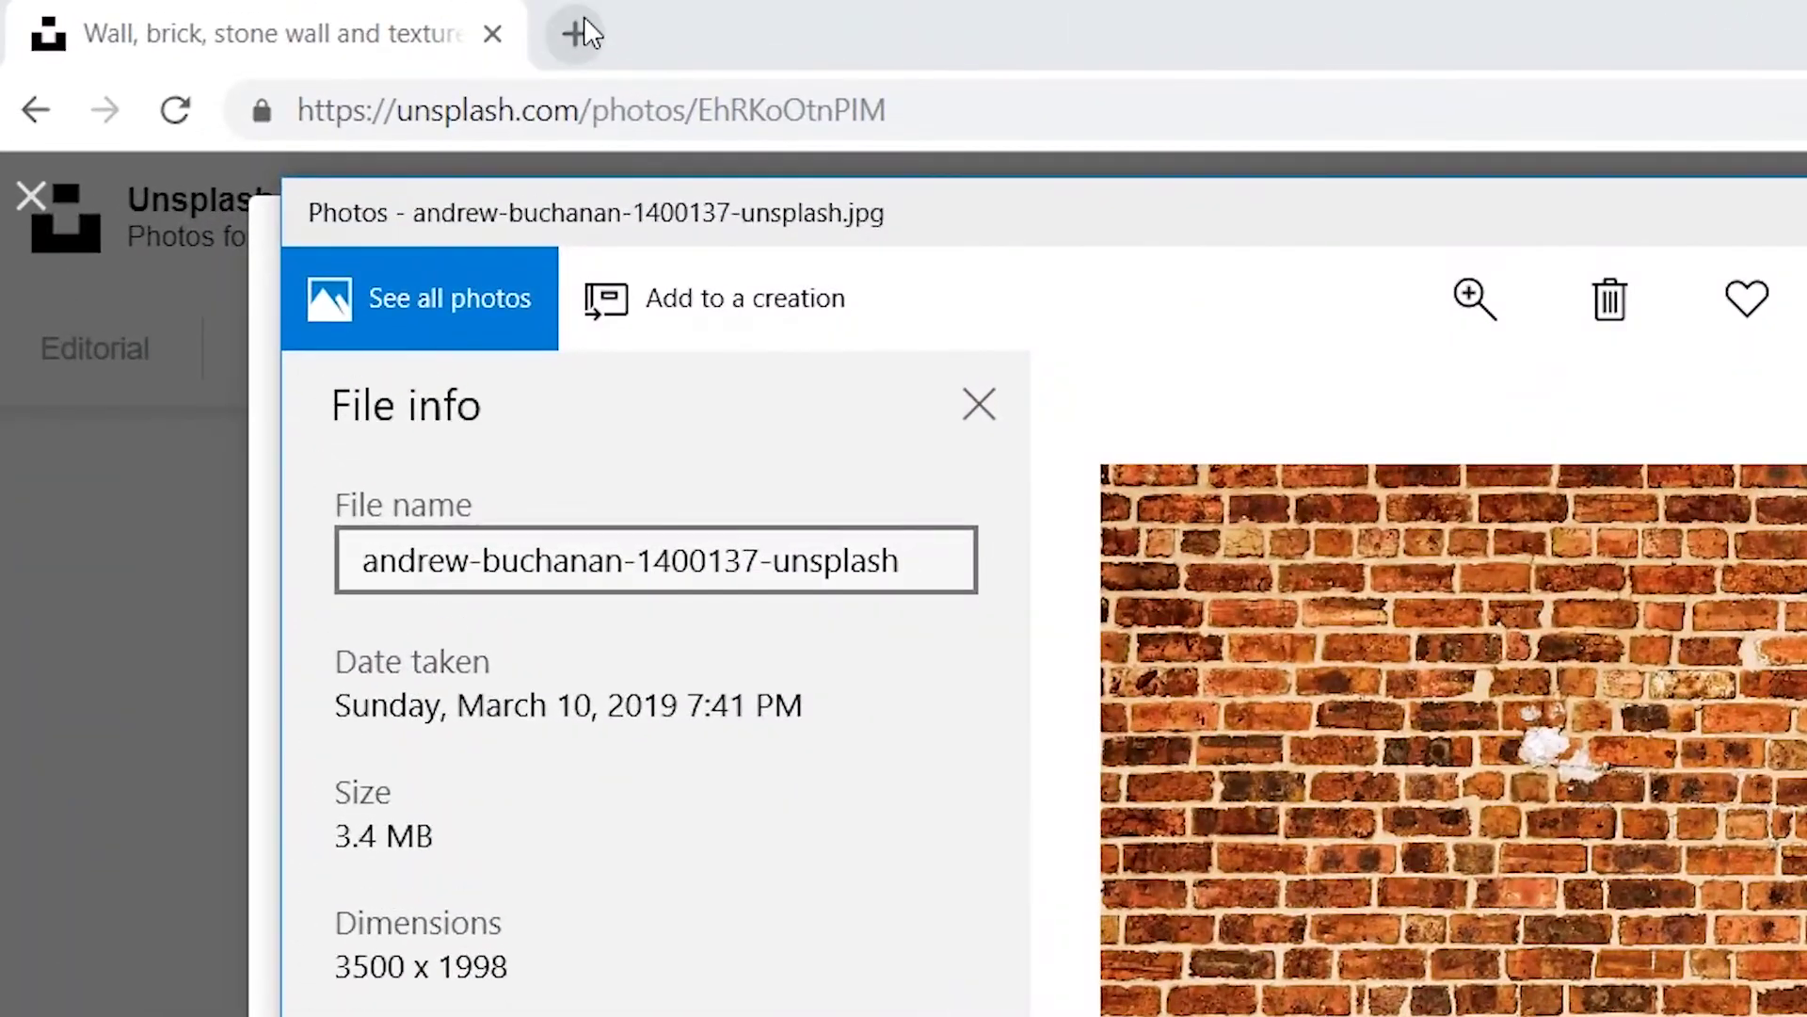
Step: Load fotor.com in a new tab, start the photo editor, and dismiss the onboarding tutorial
{"action": "left_click", "coordinate": [576, 34]}
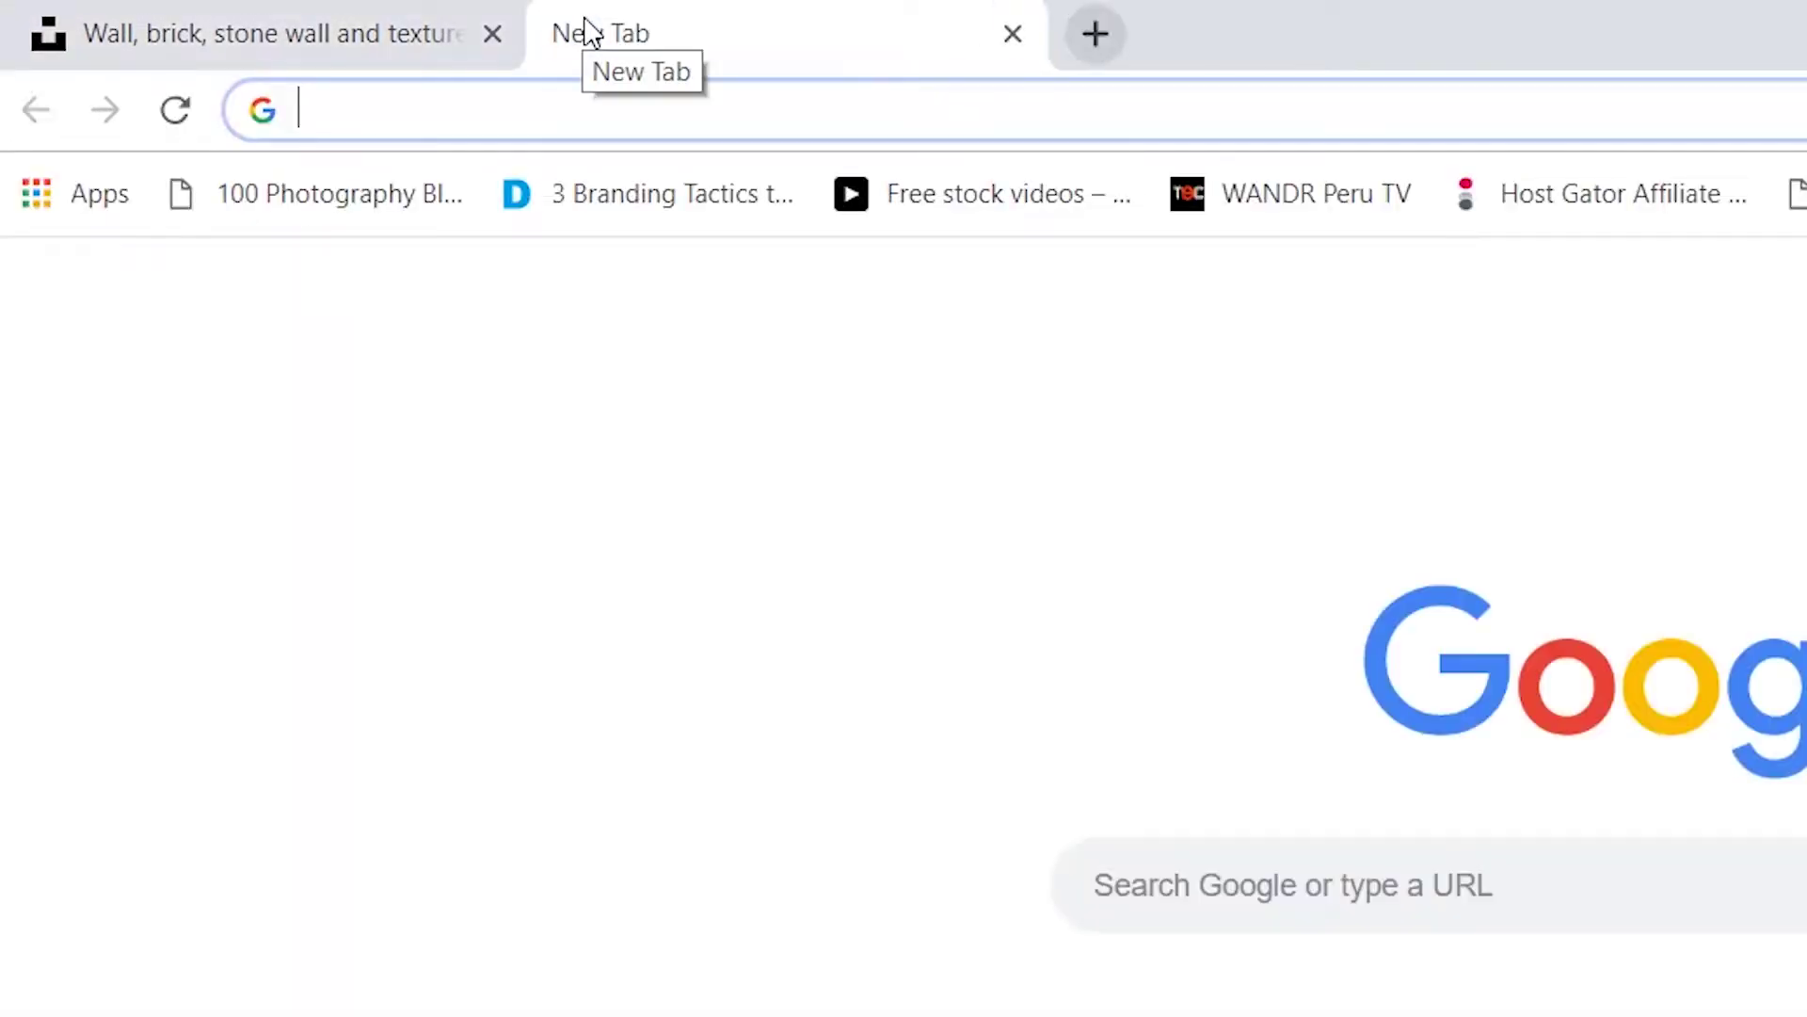
{"action": "type", "text": "fotor"}
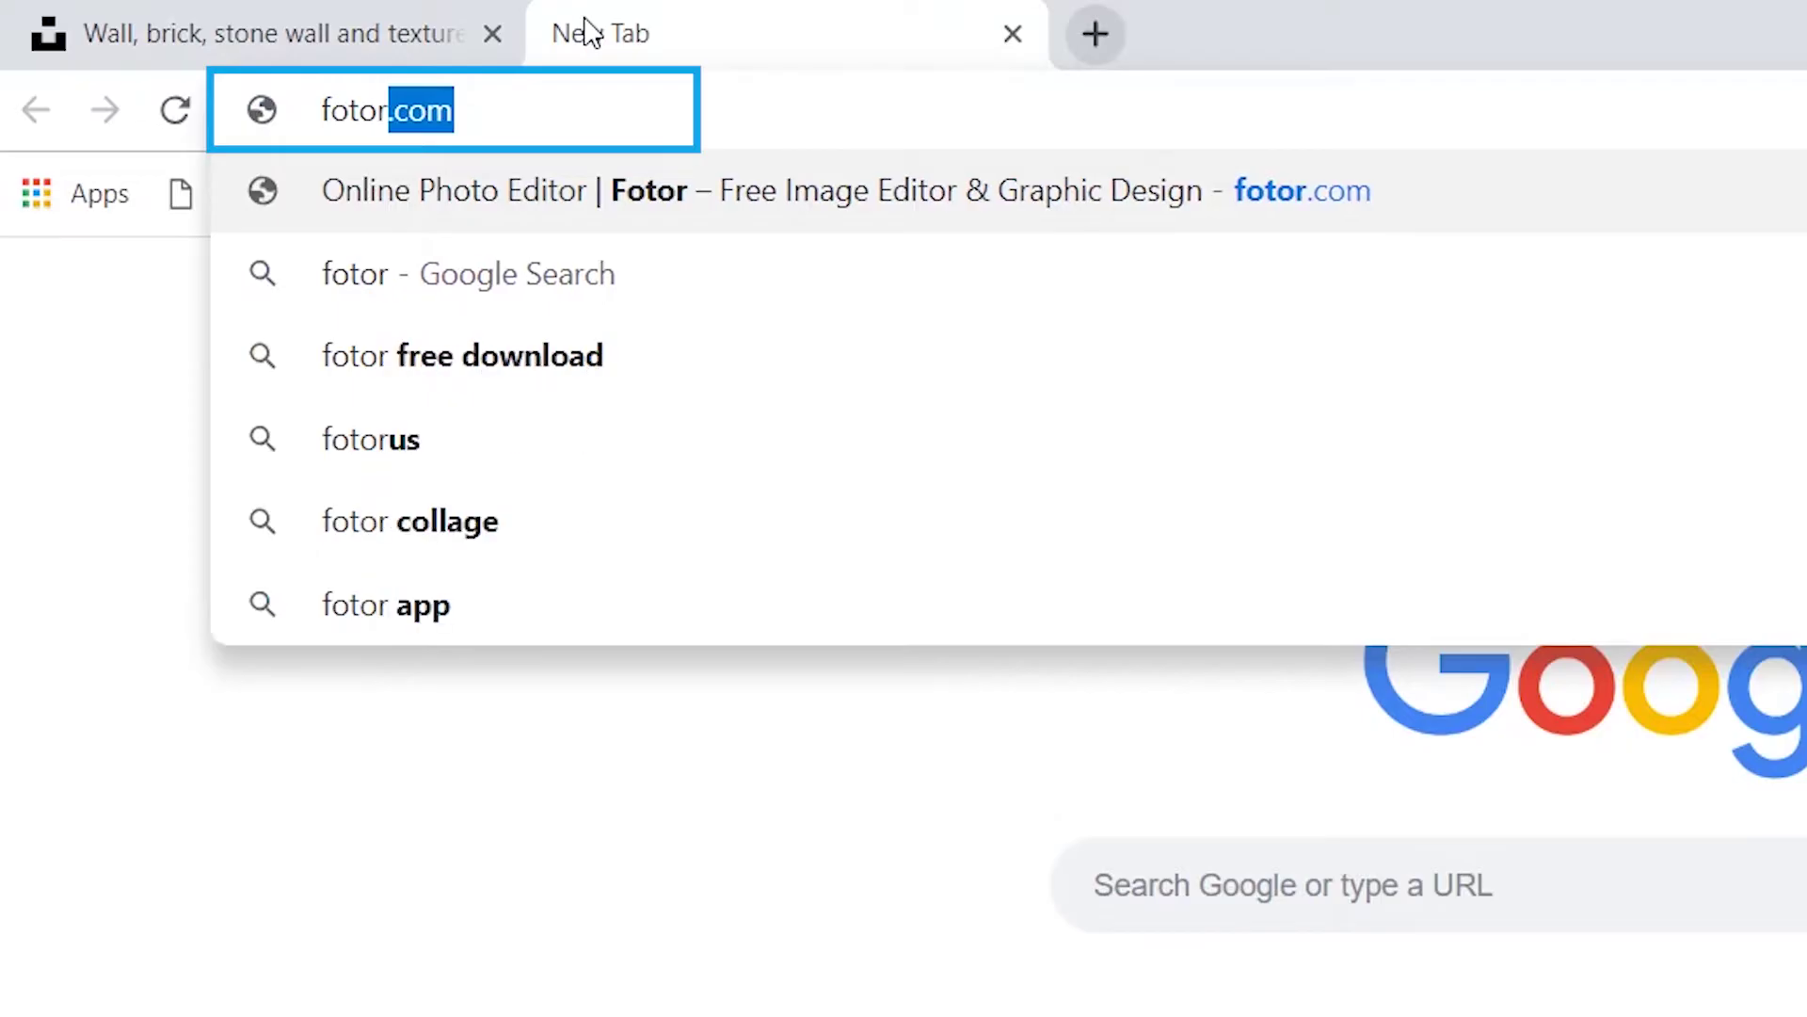
{"action": "type", "text": ".com"}
{"action": "key", "text": "Return"}
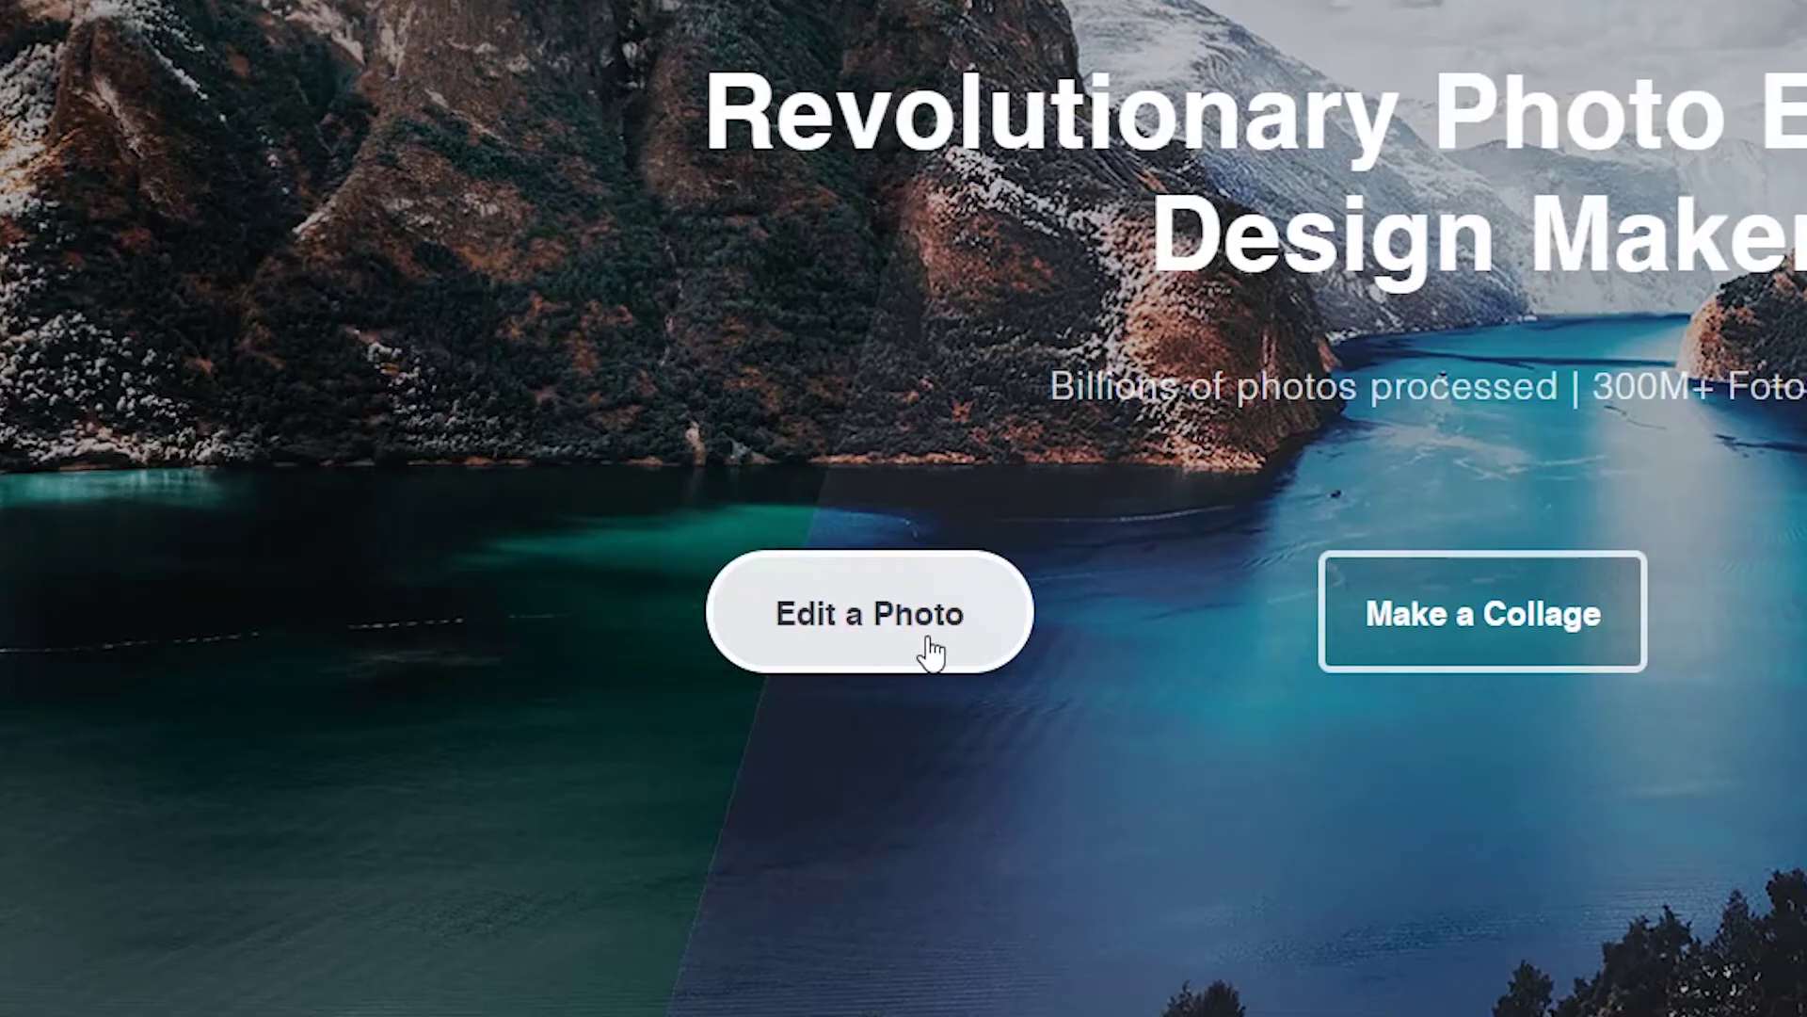
{"action": "left_click", "coordinate": [932, 649]}
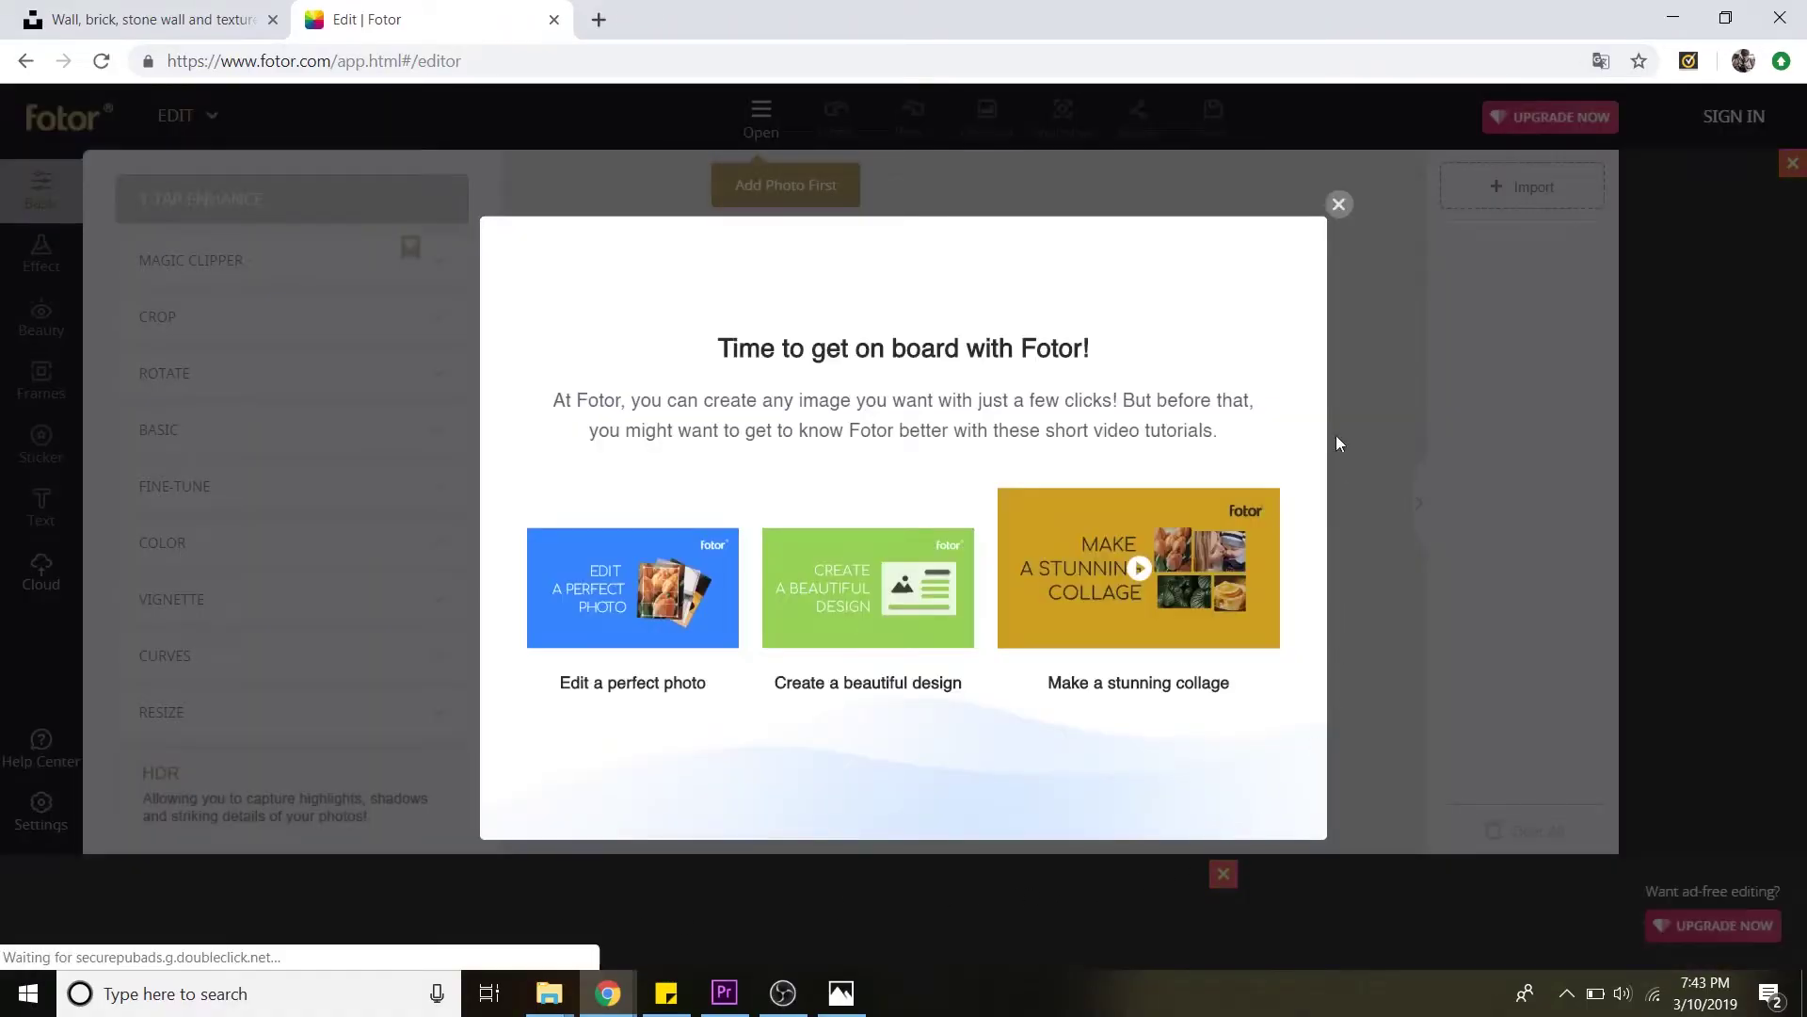
{"action": "left_click", "coordinate": [1338, 205]}
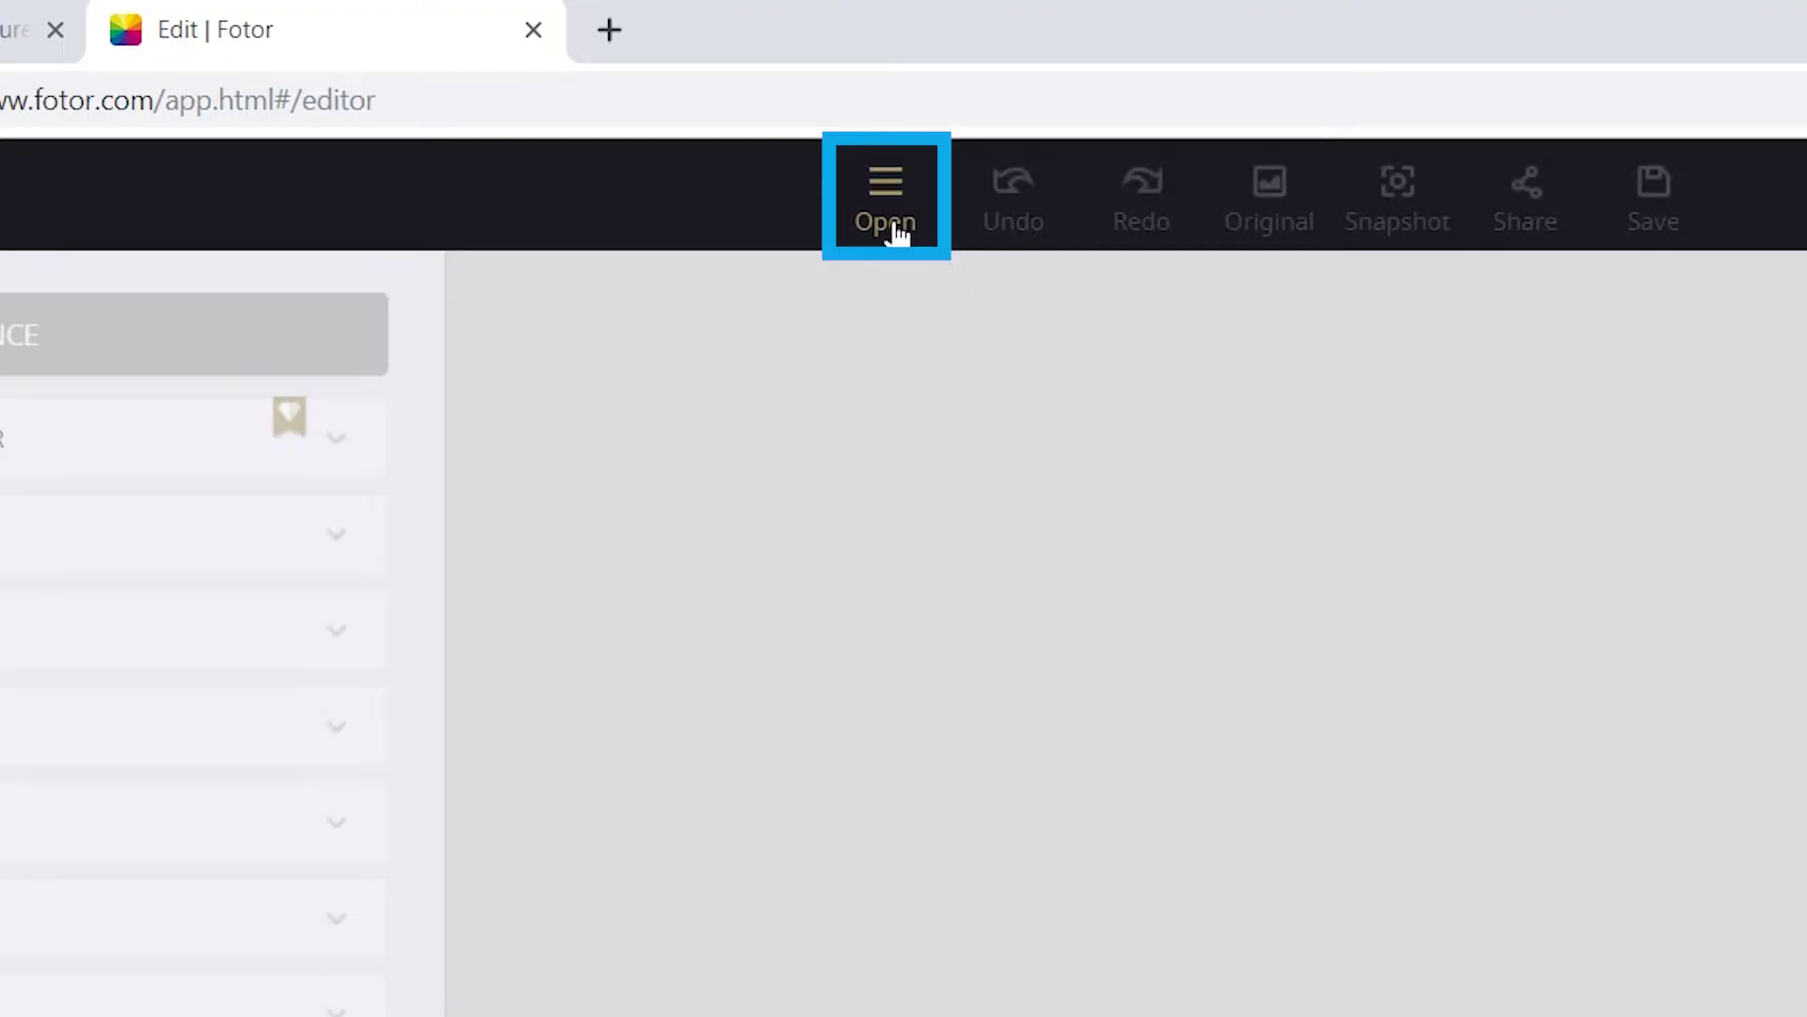
Step: Open the andrew-buchanan-1400137-unsplash brick wall file from the computer in Fotor
{"action": "left_click", "coordinate": [892, 230]}
{"action": "left_click", "coordinate": [951, 285]}
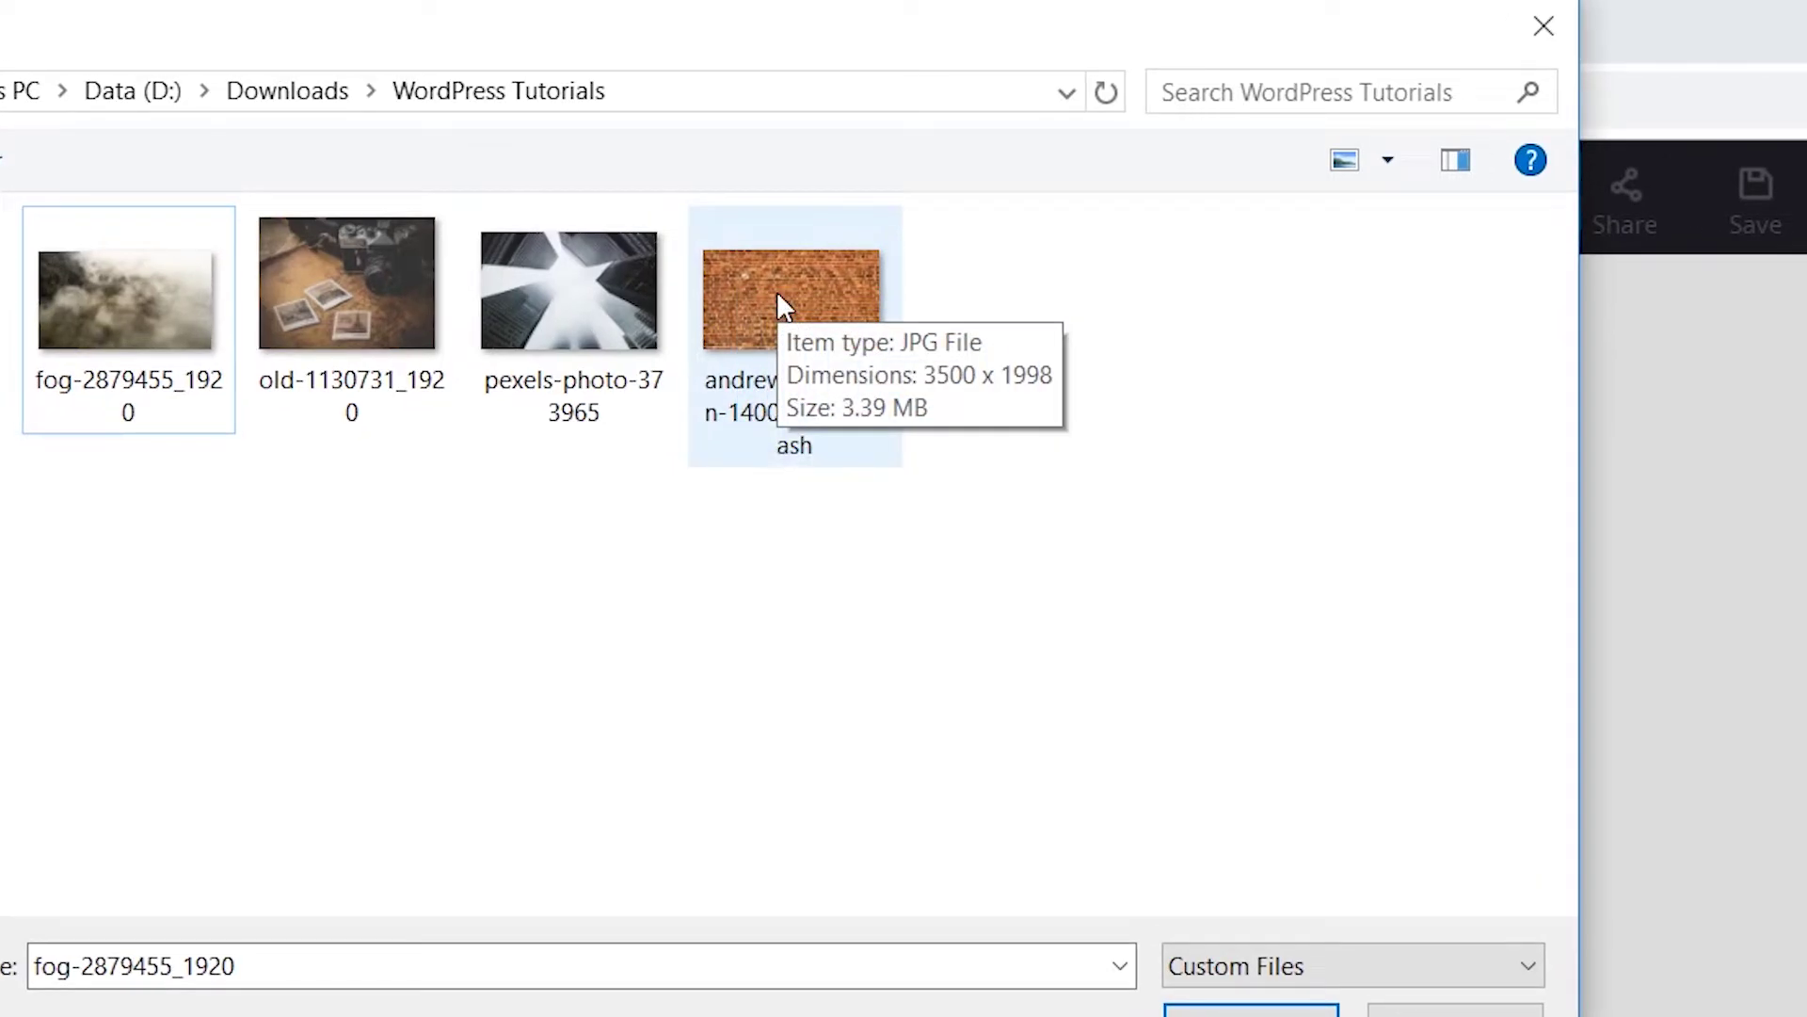
{"action": "left_click", "coordinate": [777, 293]}
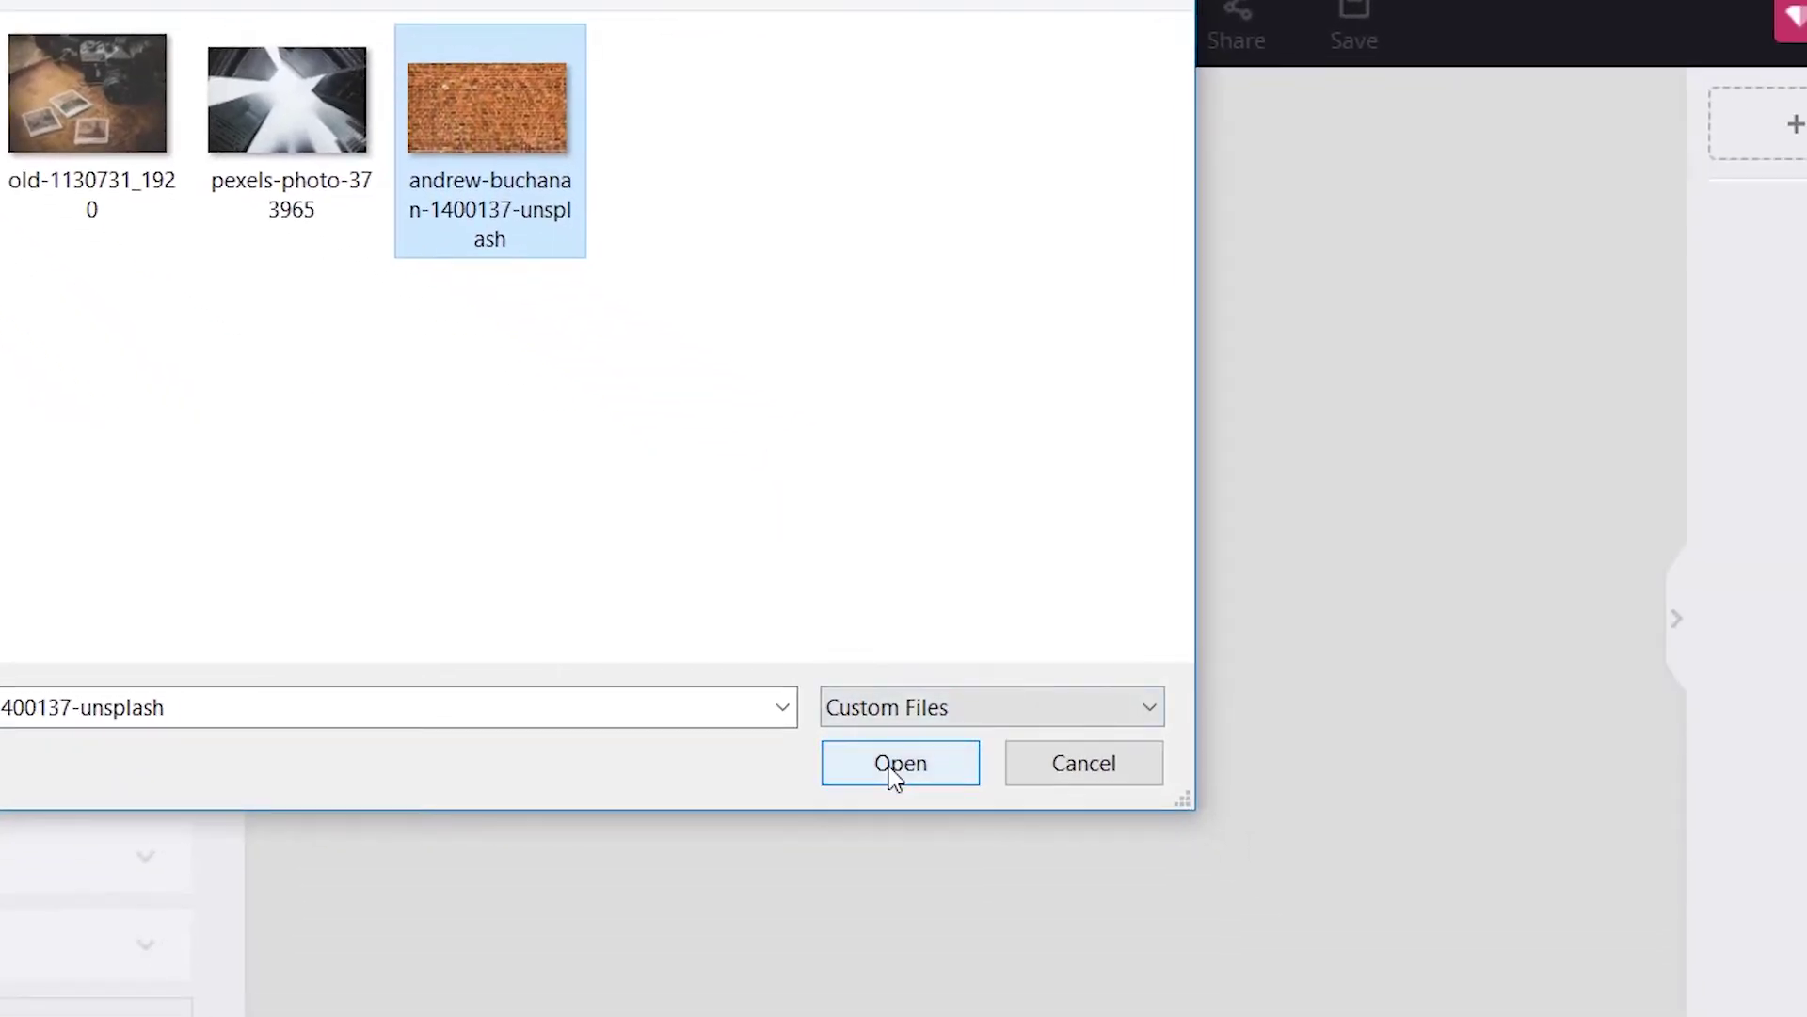
{"action": "left_click", "coordinate": [911, 788]}
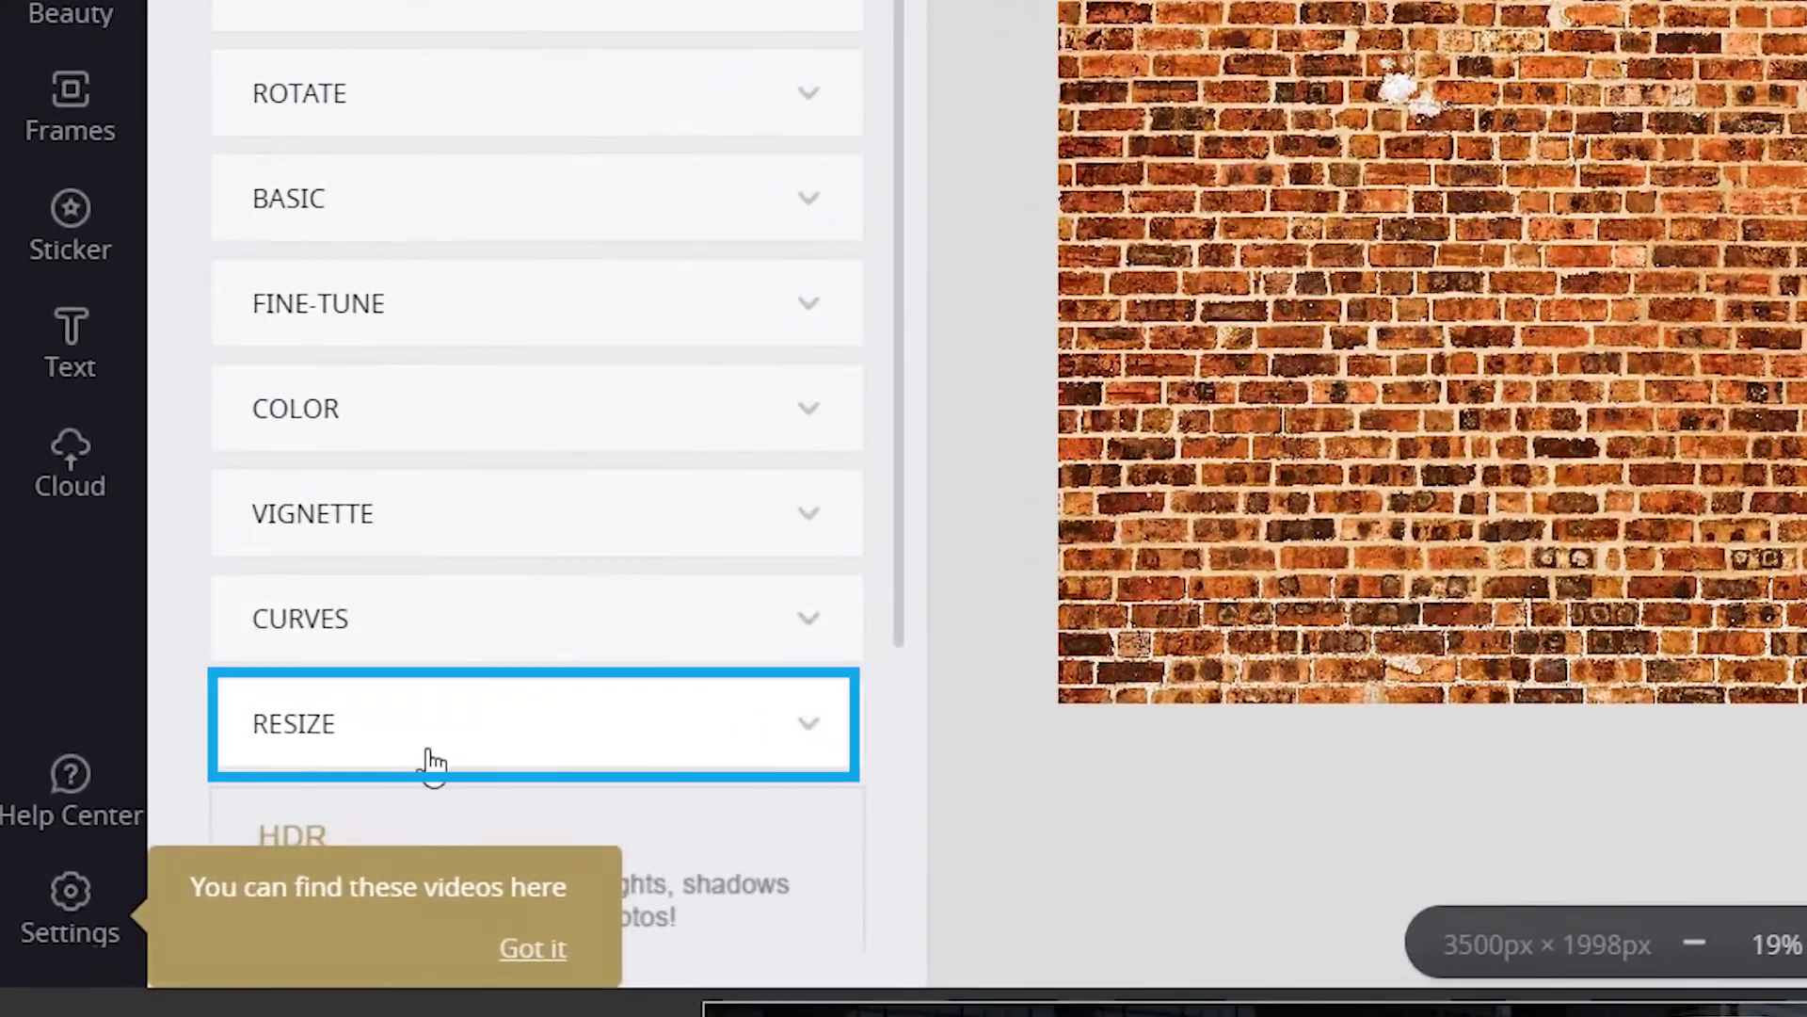
Step: Resize the brick wall image to width 1900 px (1900×1085, proportions kept) and apply
{"action": "left_click", "coordinate": [499, 750]}
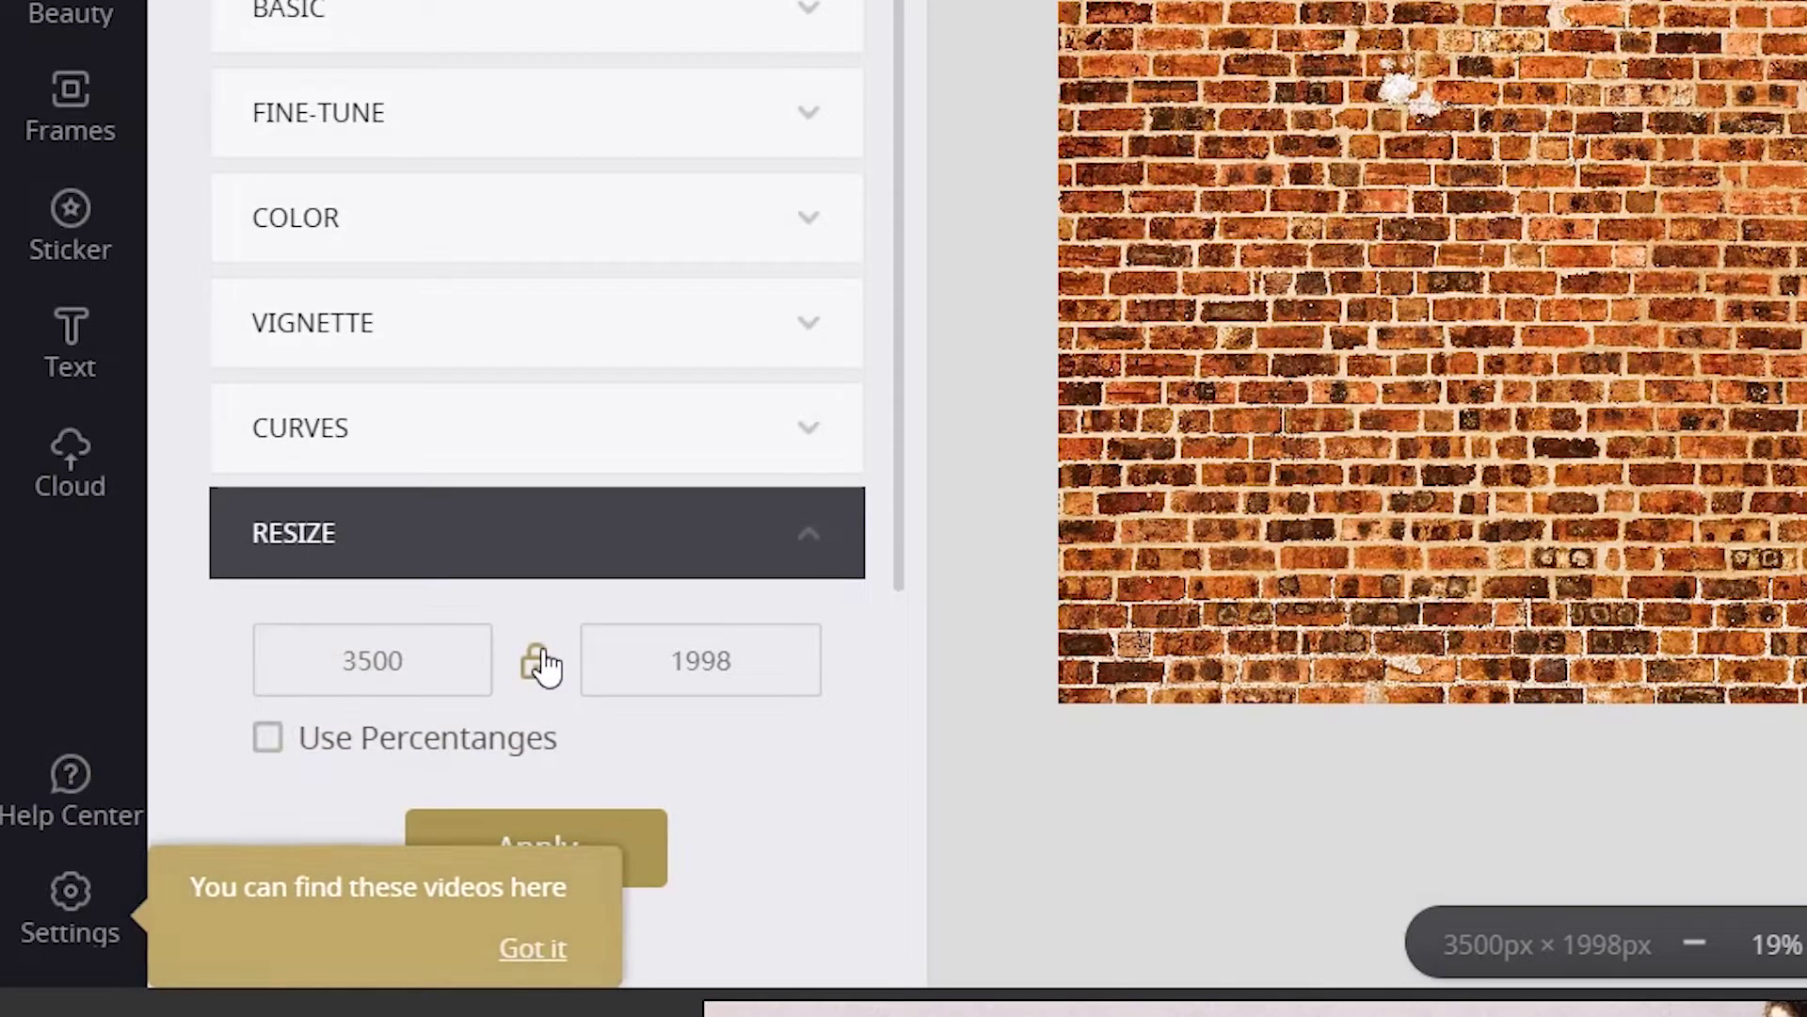
{"action": "double_click", "coordinate": [418, 662]}
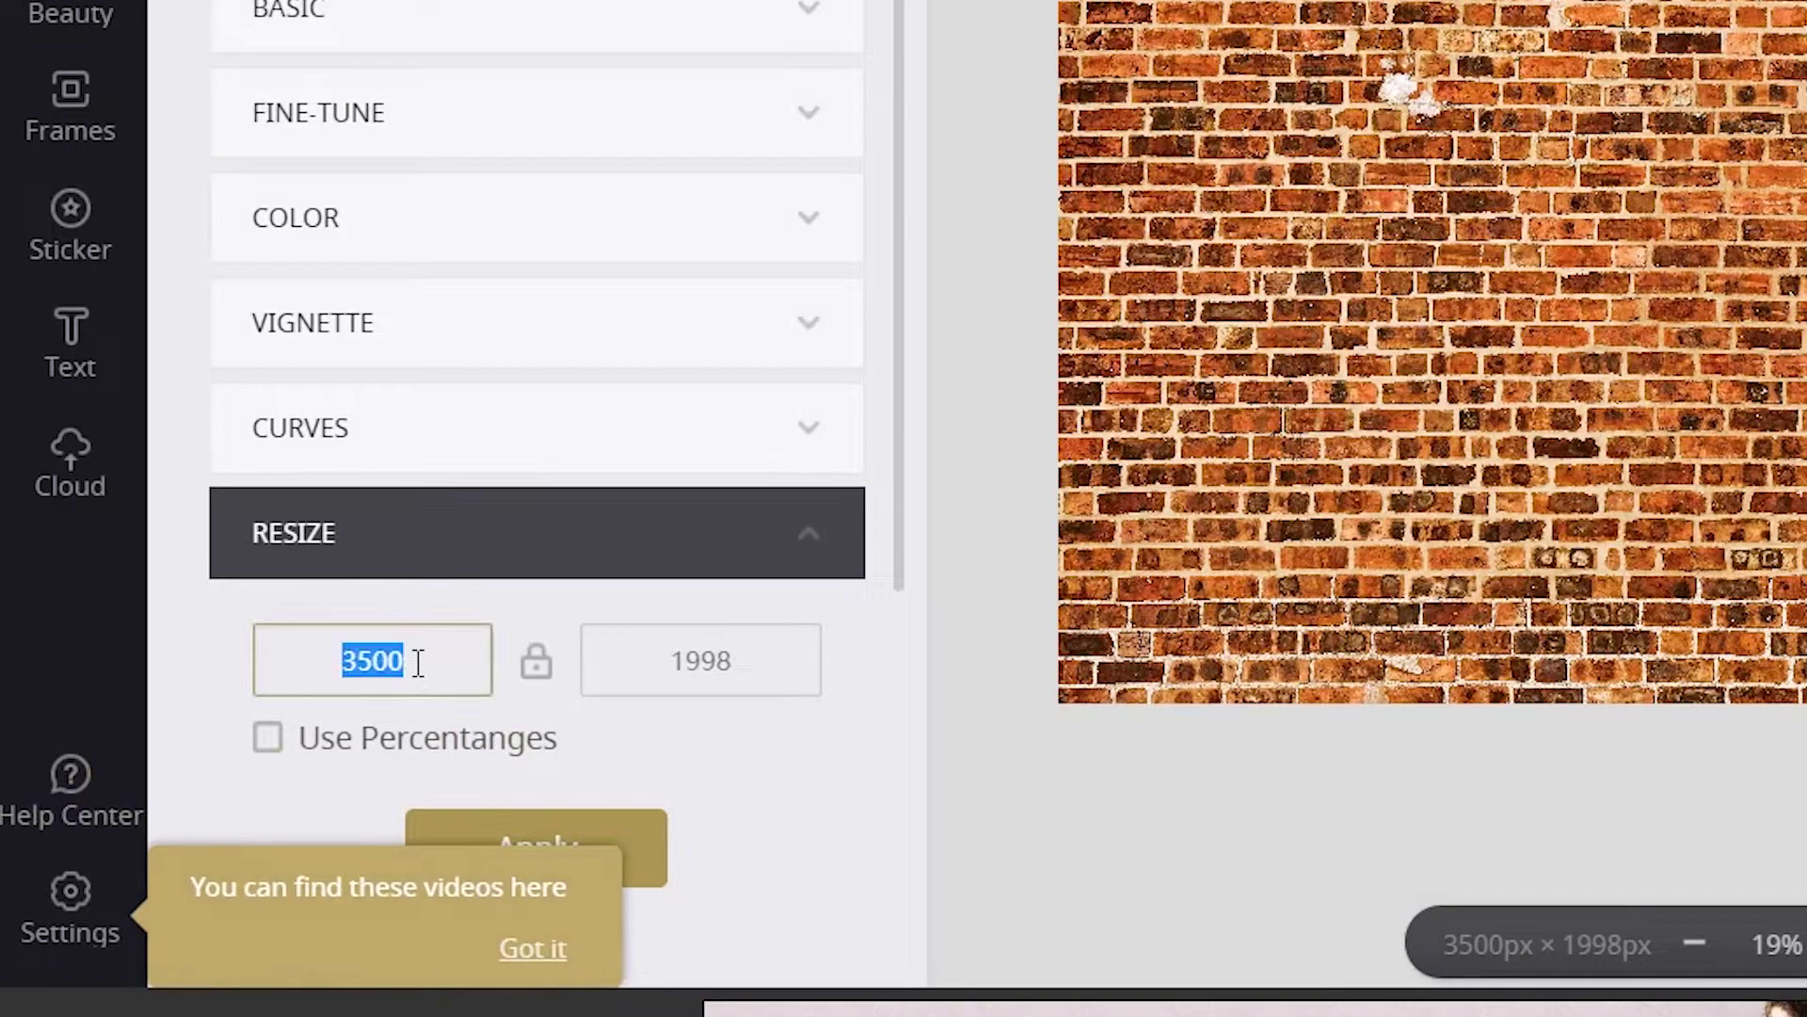
{"action": "type", "text": "1900"}
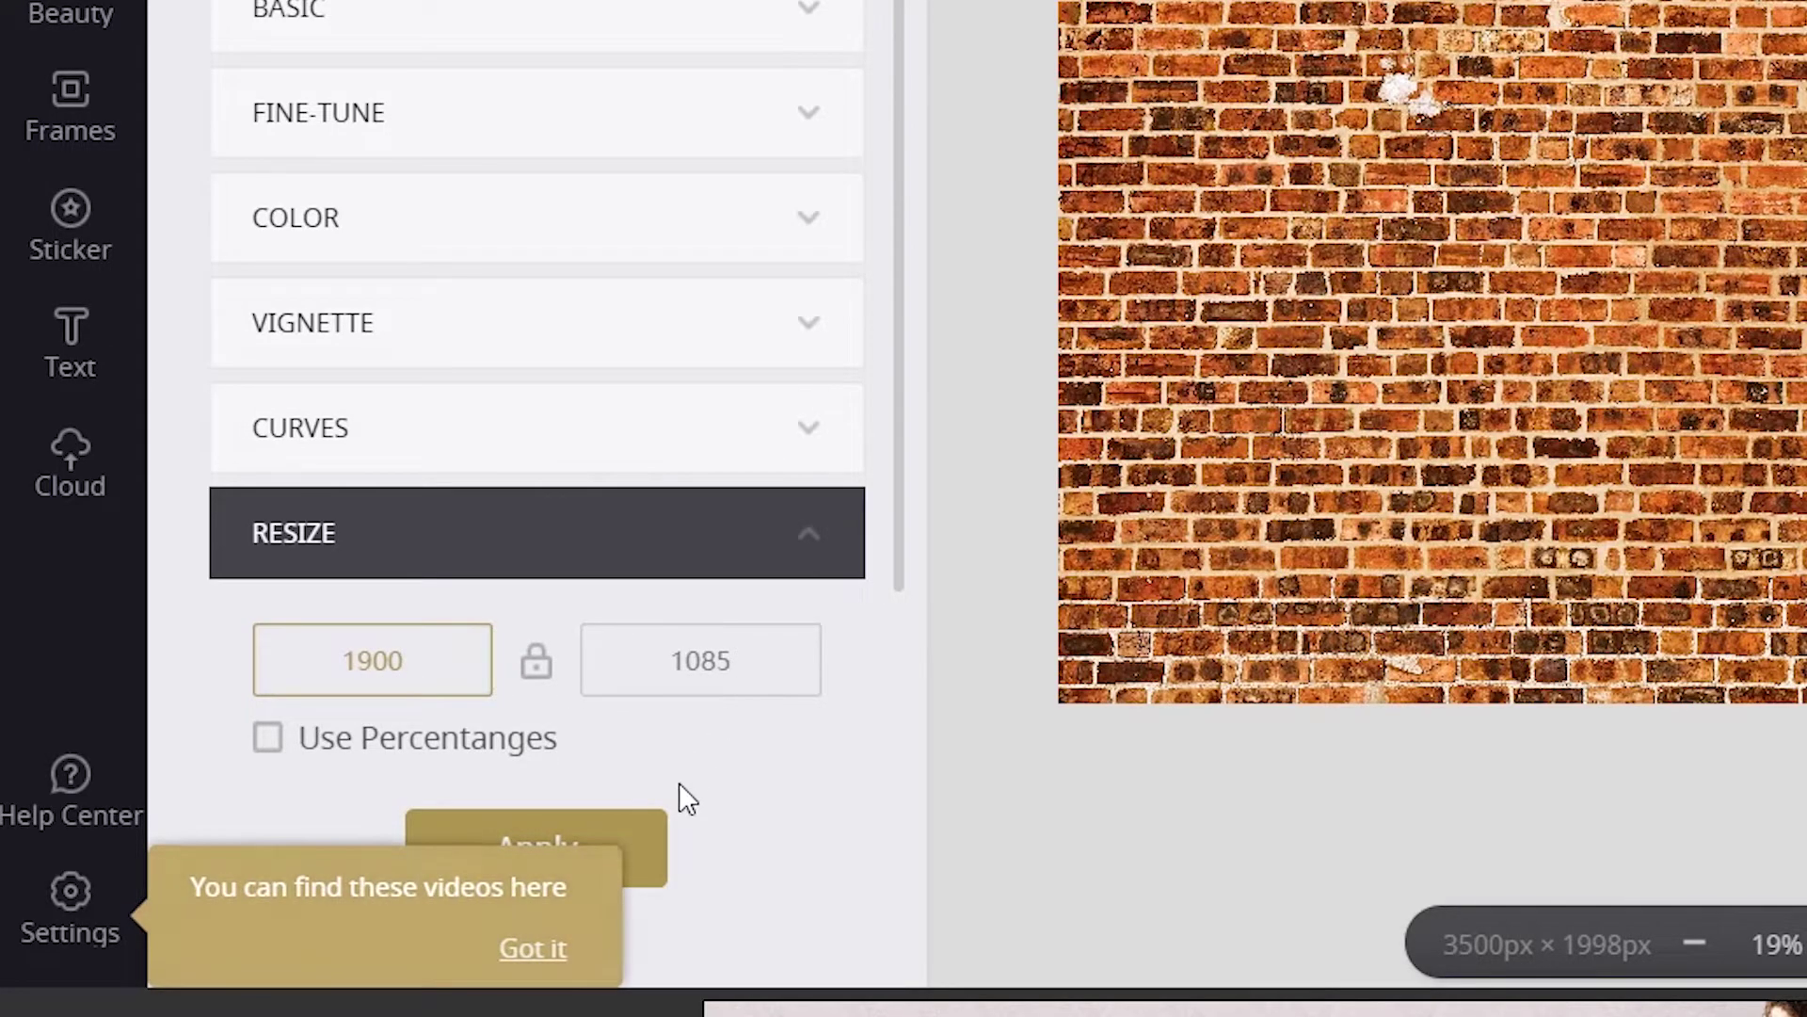
{"action": "left_click", "coordinate": [534, 949]}
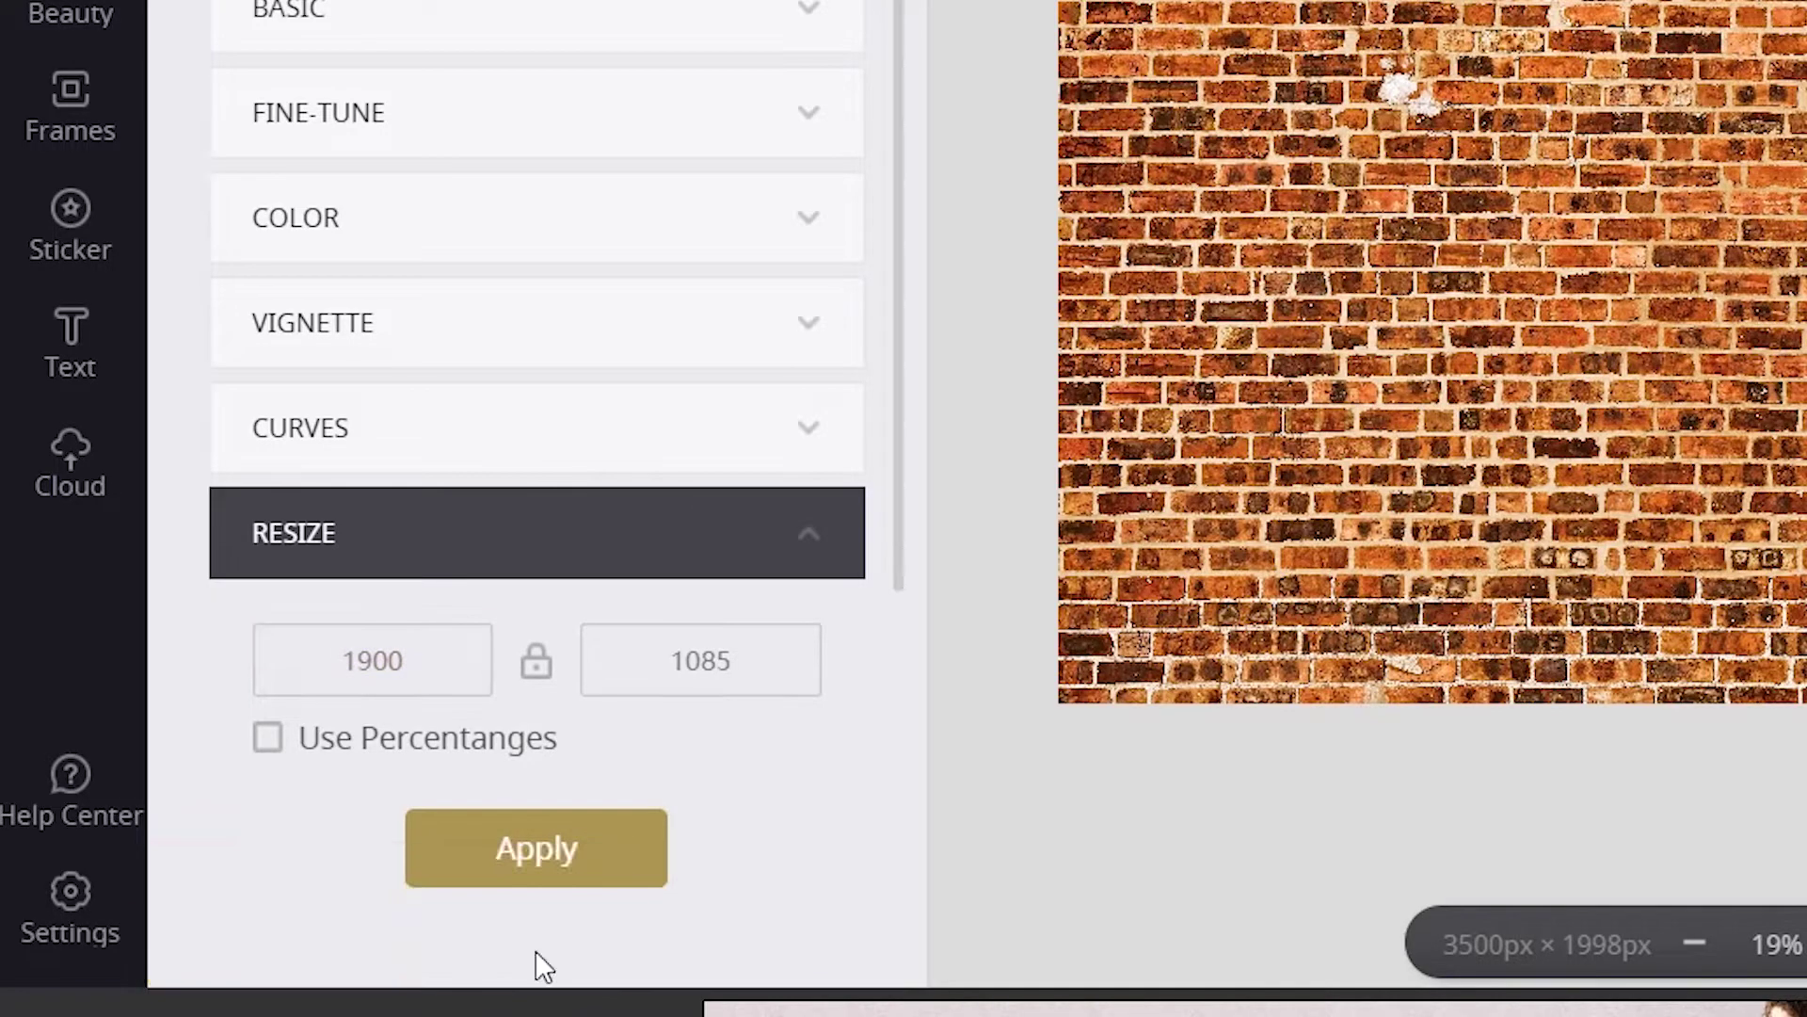
{"action": "left_click", "coordinate": [579, 880]}
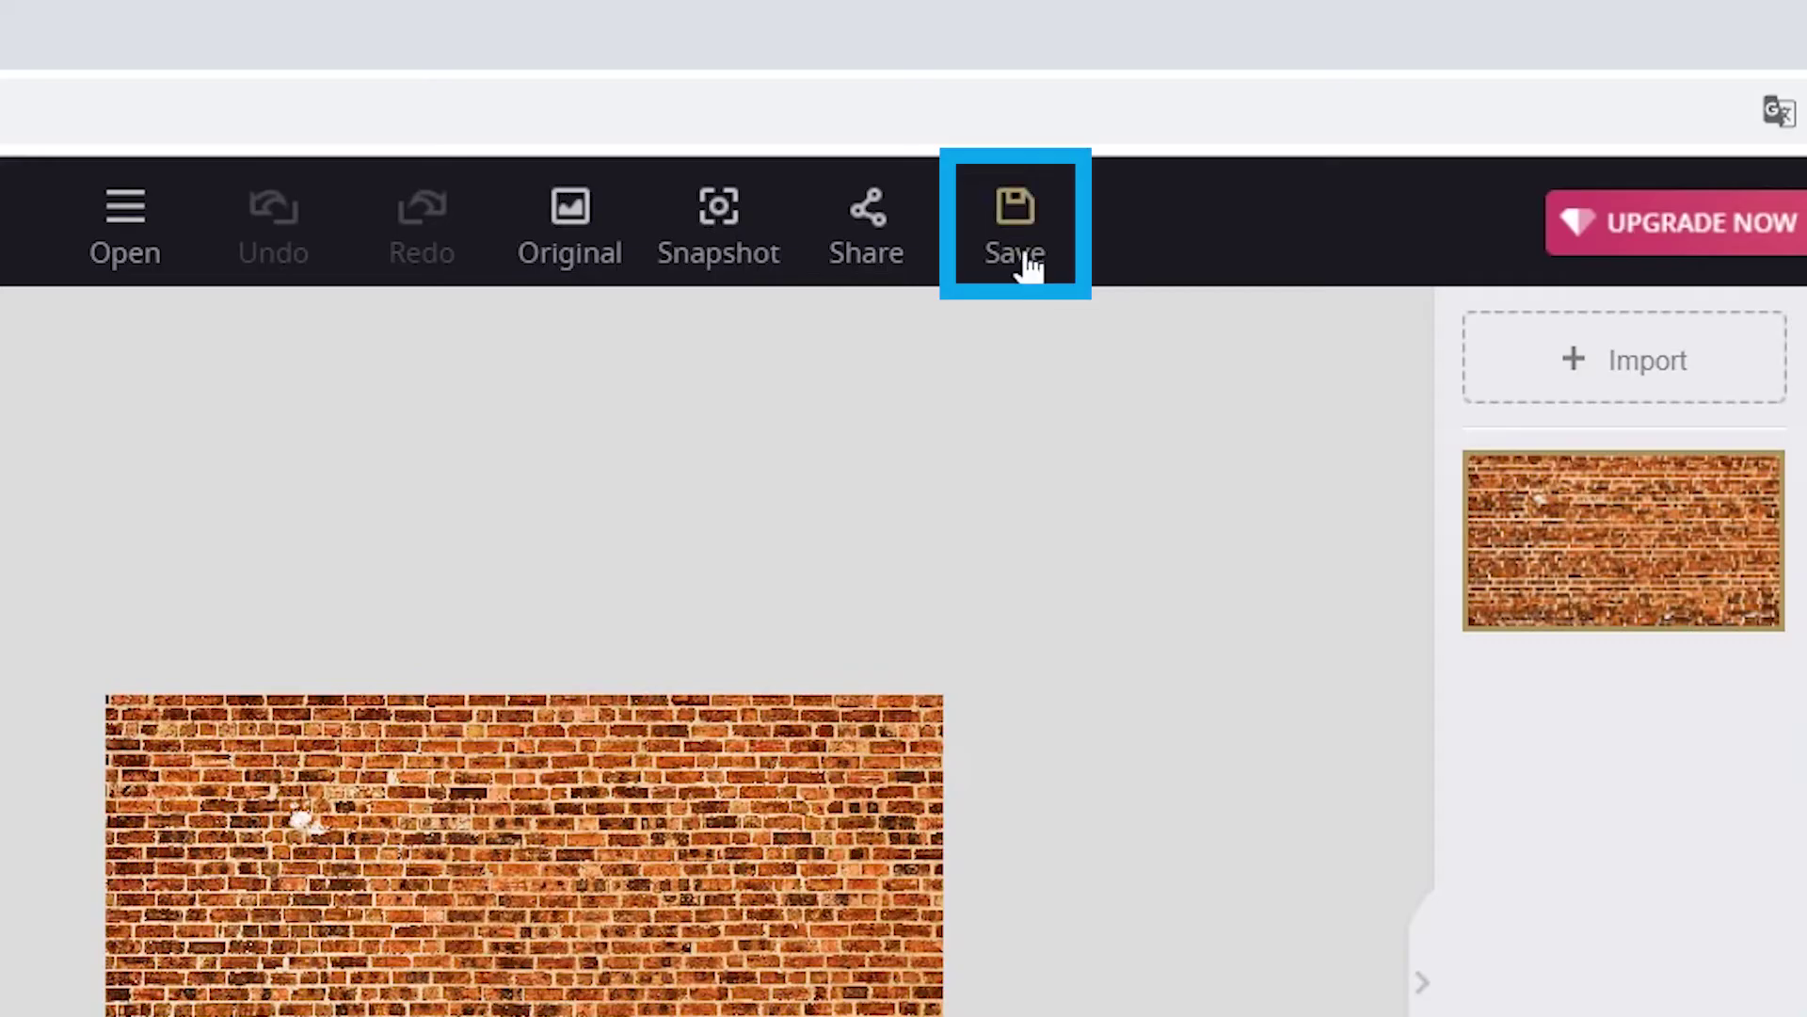
Step: Sign in and download the resized image as 'brick wall 1900' JPG at Normal quality
{"action": "left_click", "coordinate": [1030, 252]}
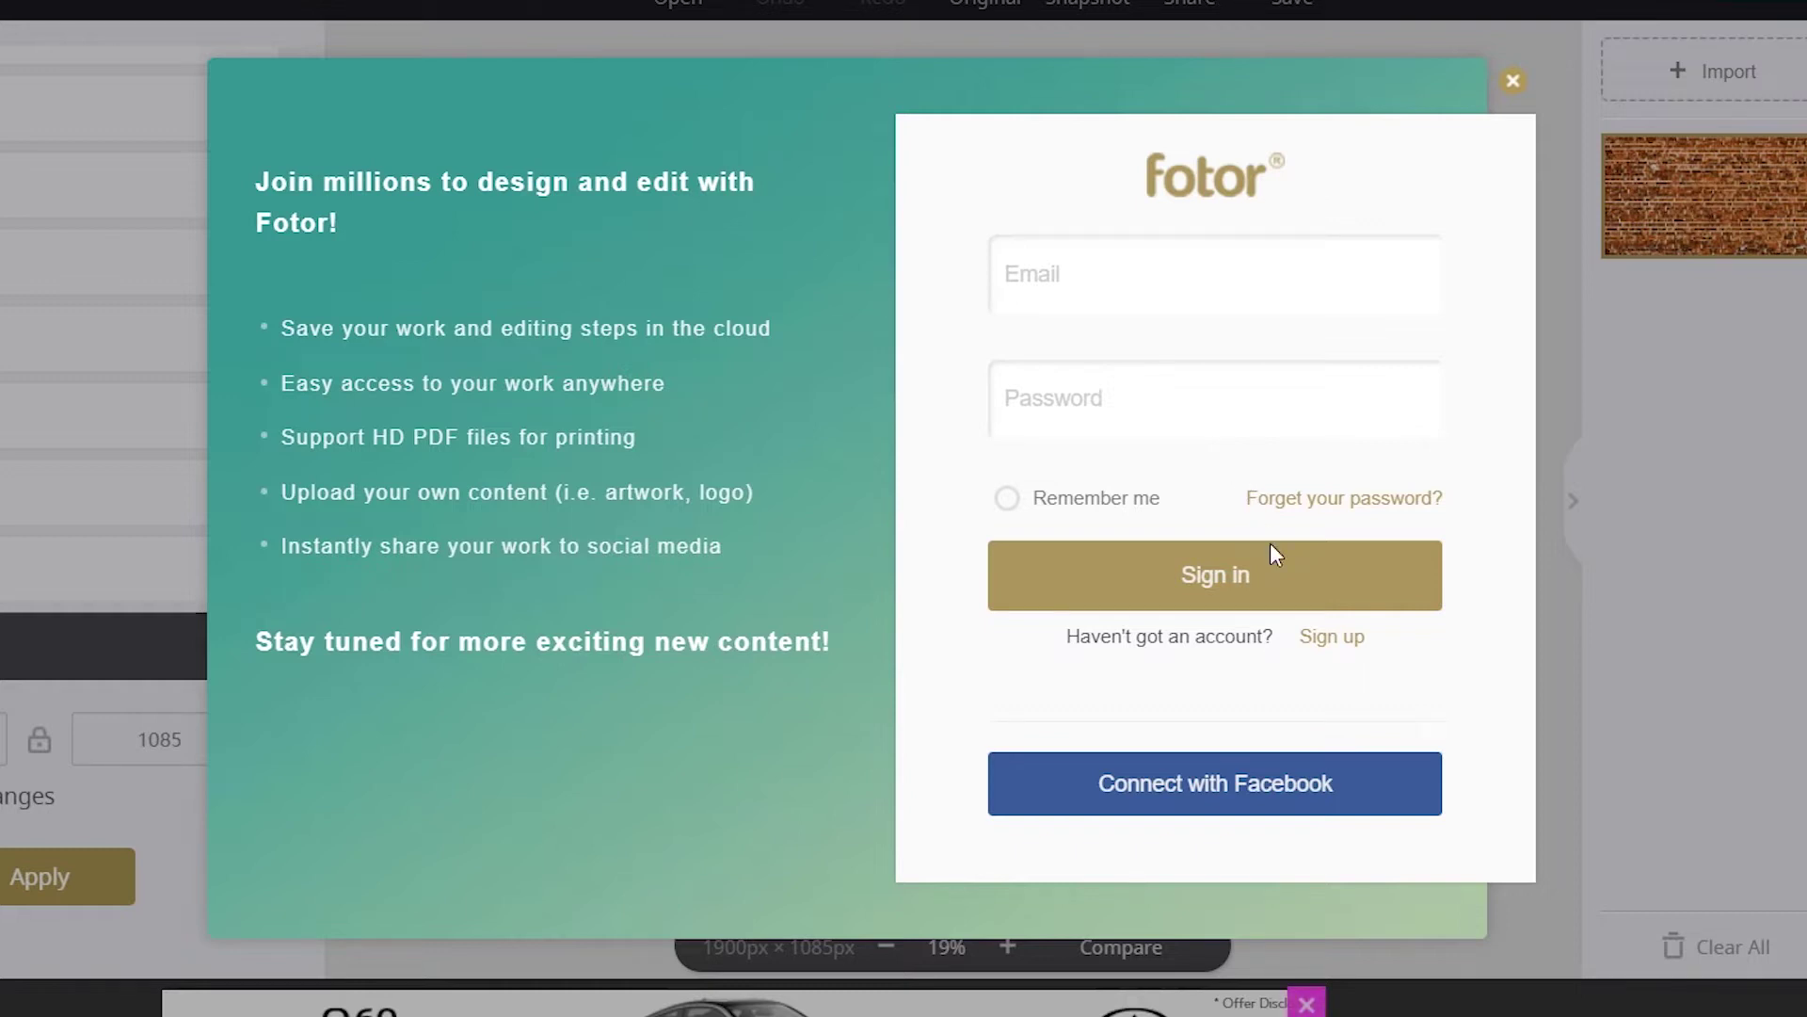
{"action": "left_click", "coordinate": [1268, 806]}
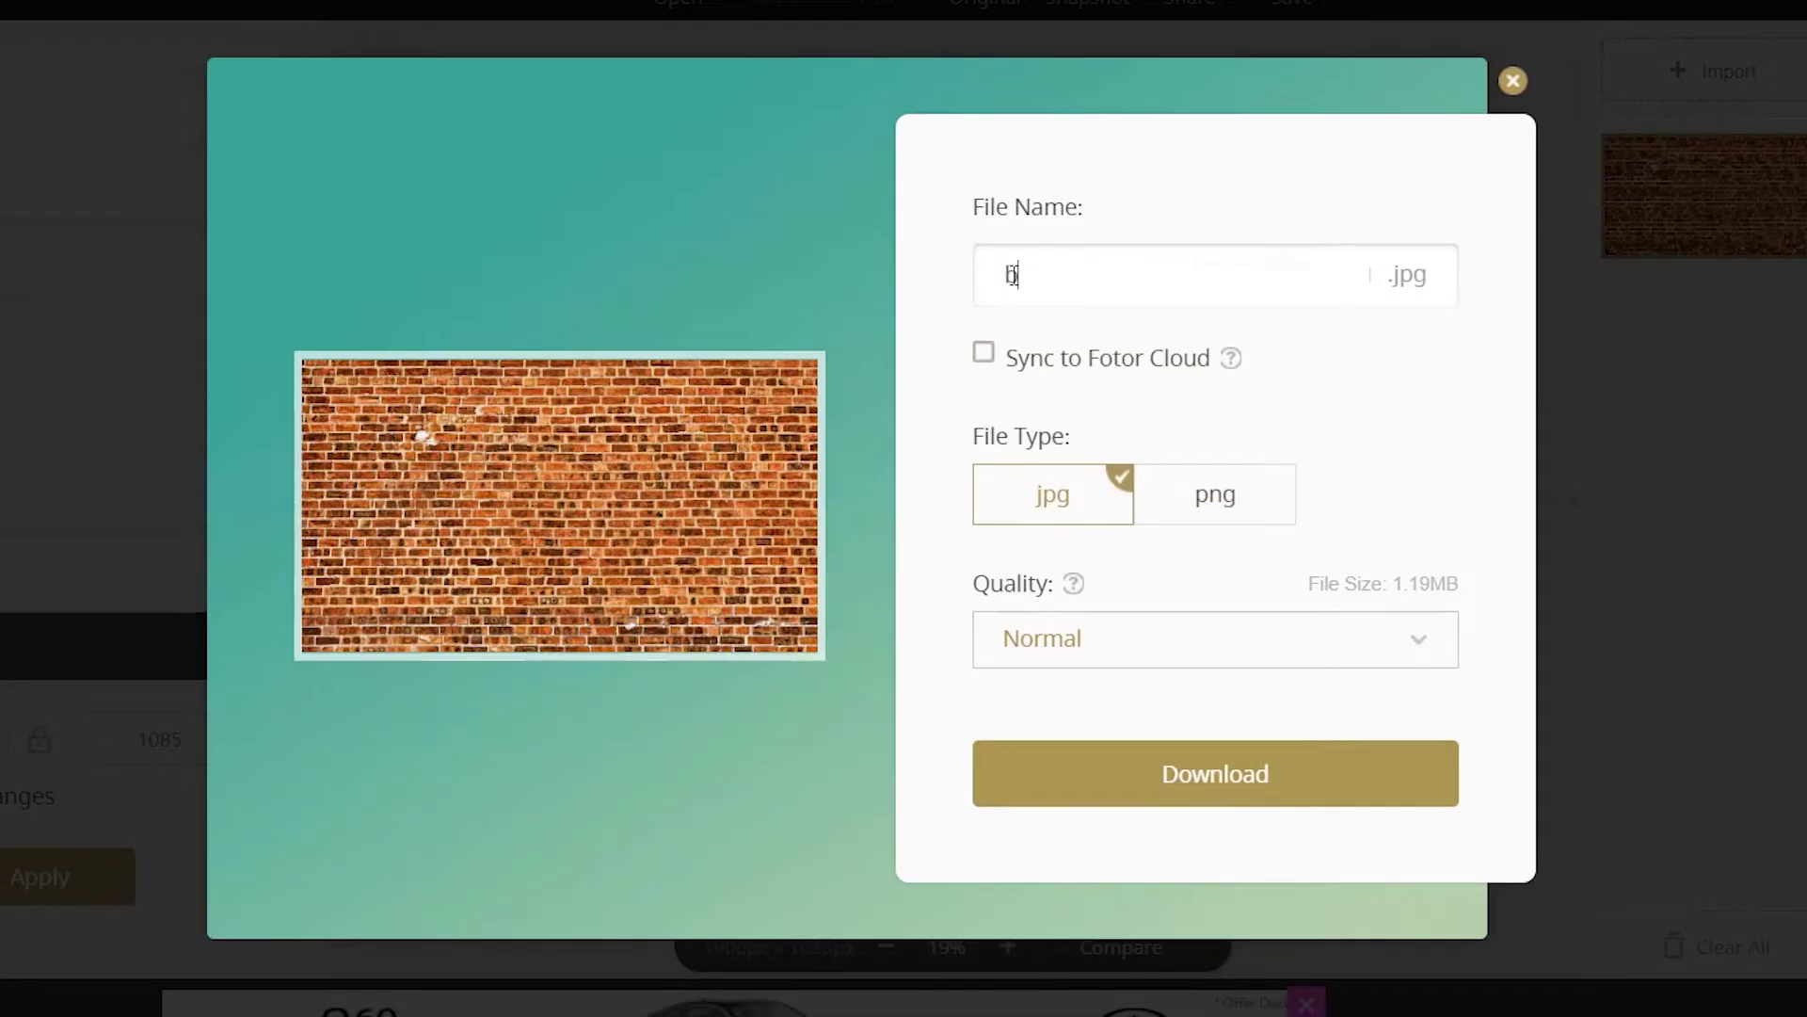
{"action": "type", "text": "rick wall 1900"}
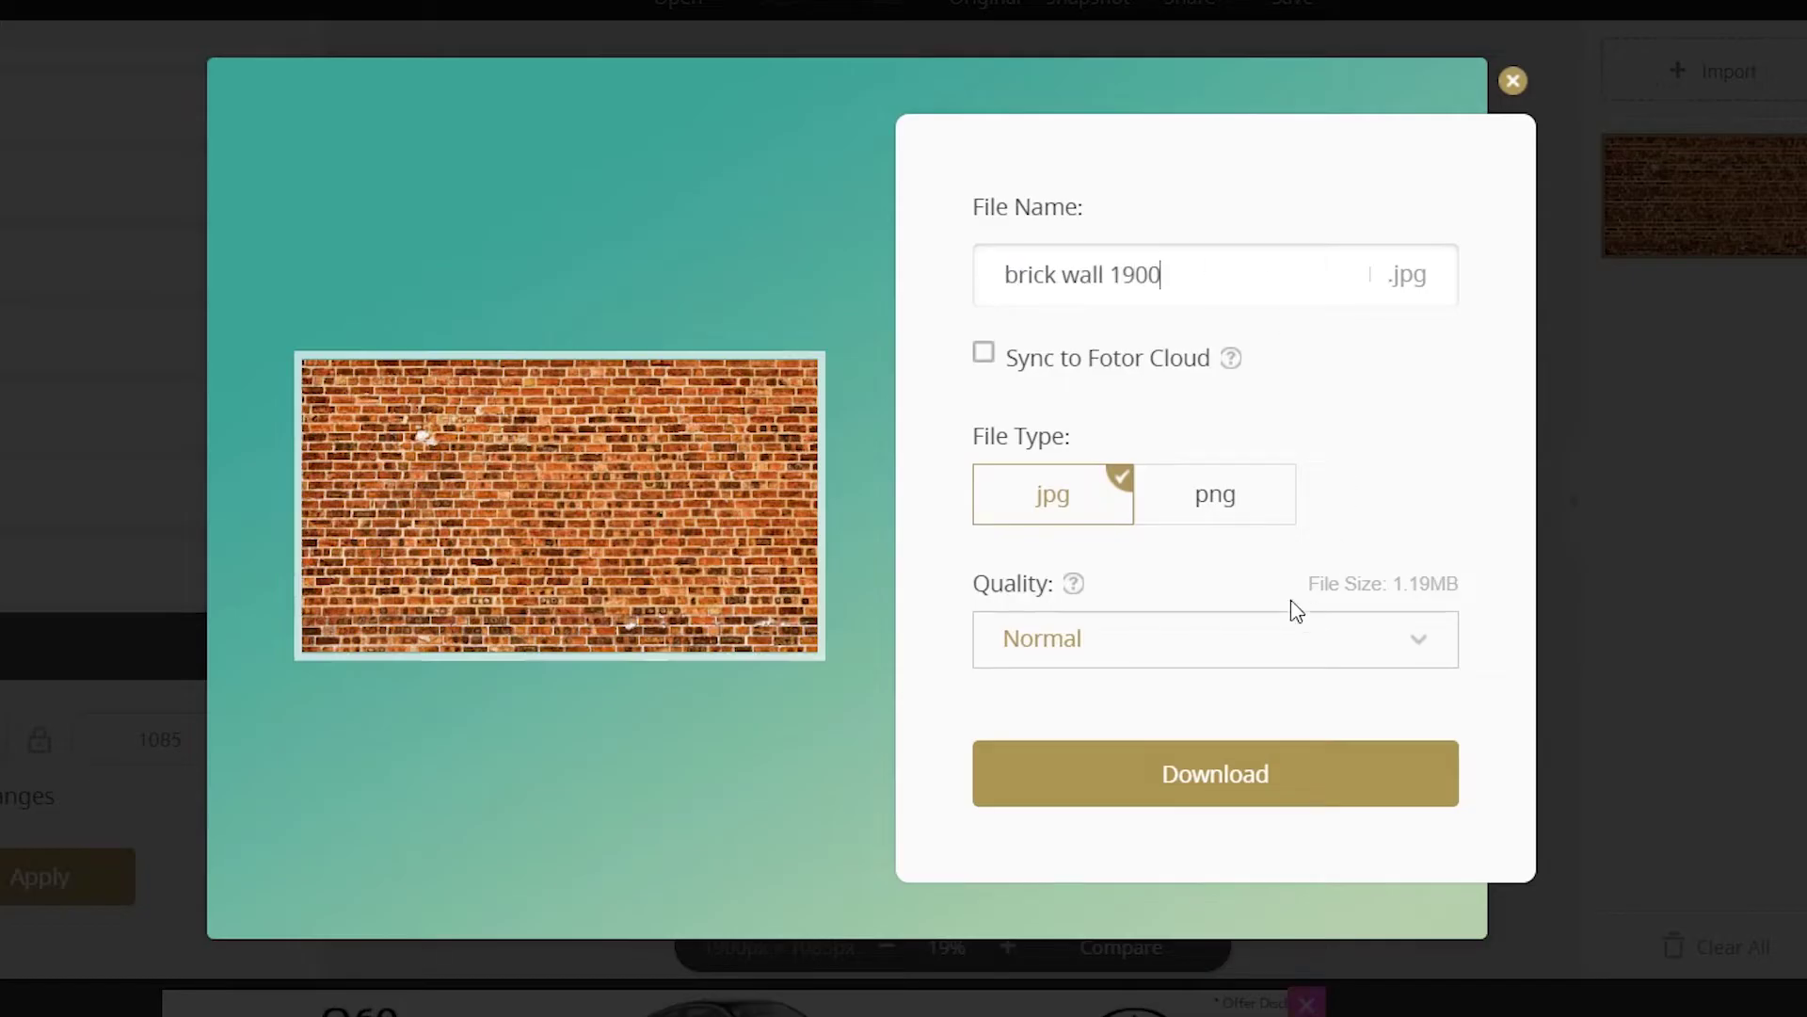
{"action": "left_click", "coordinate": [1259, 662]}
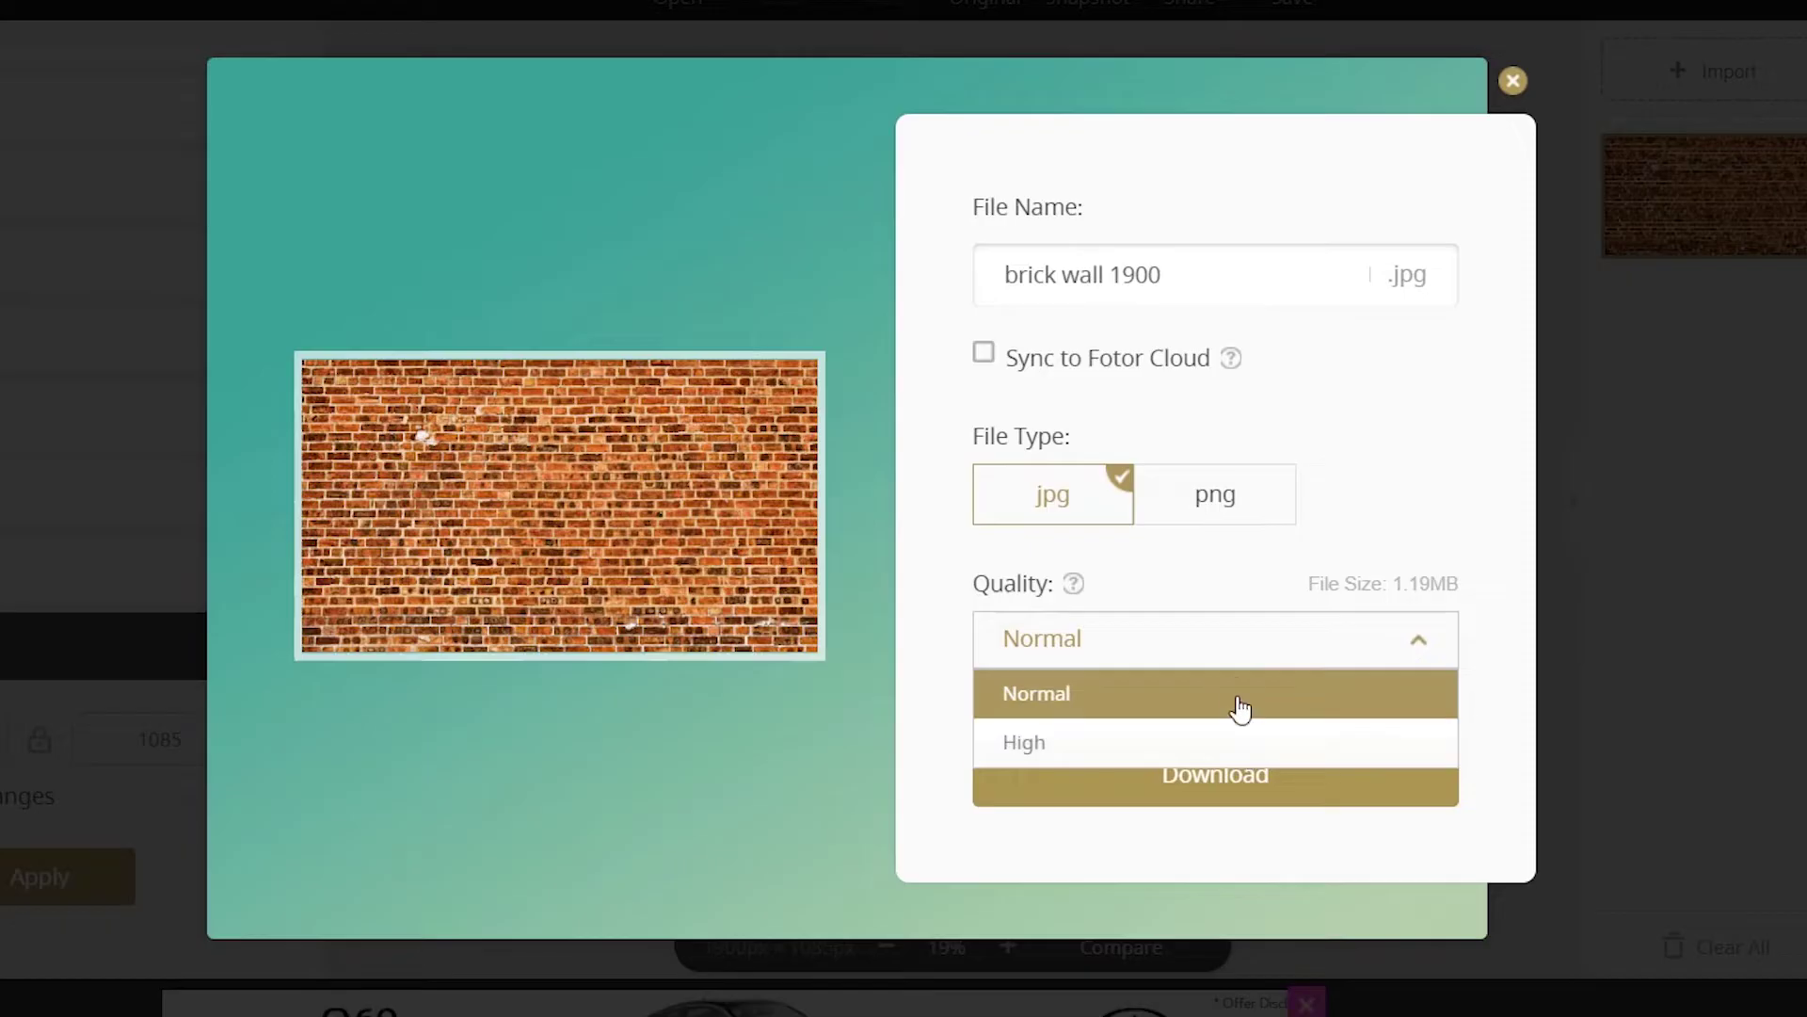
{"action": "left_click", "coordinate": [1236, 663]}
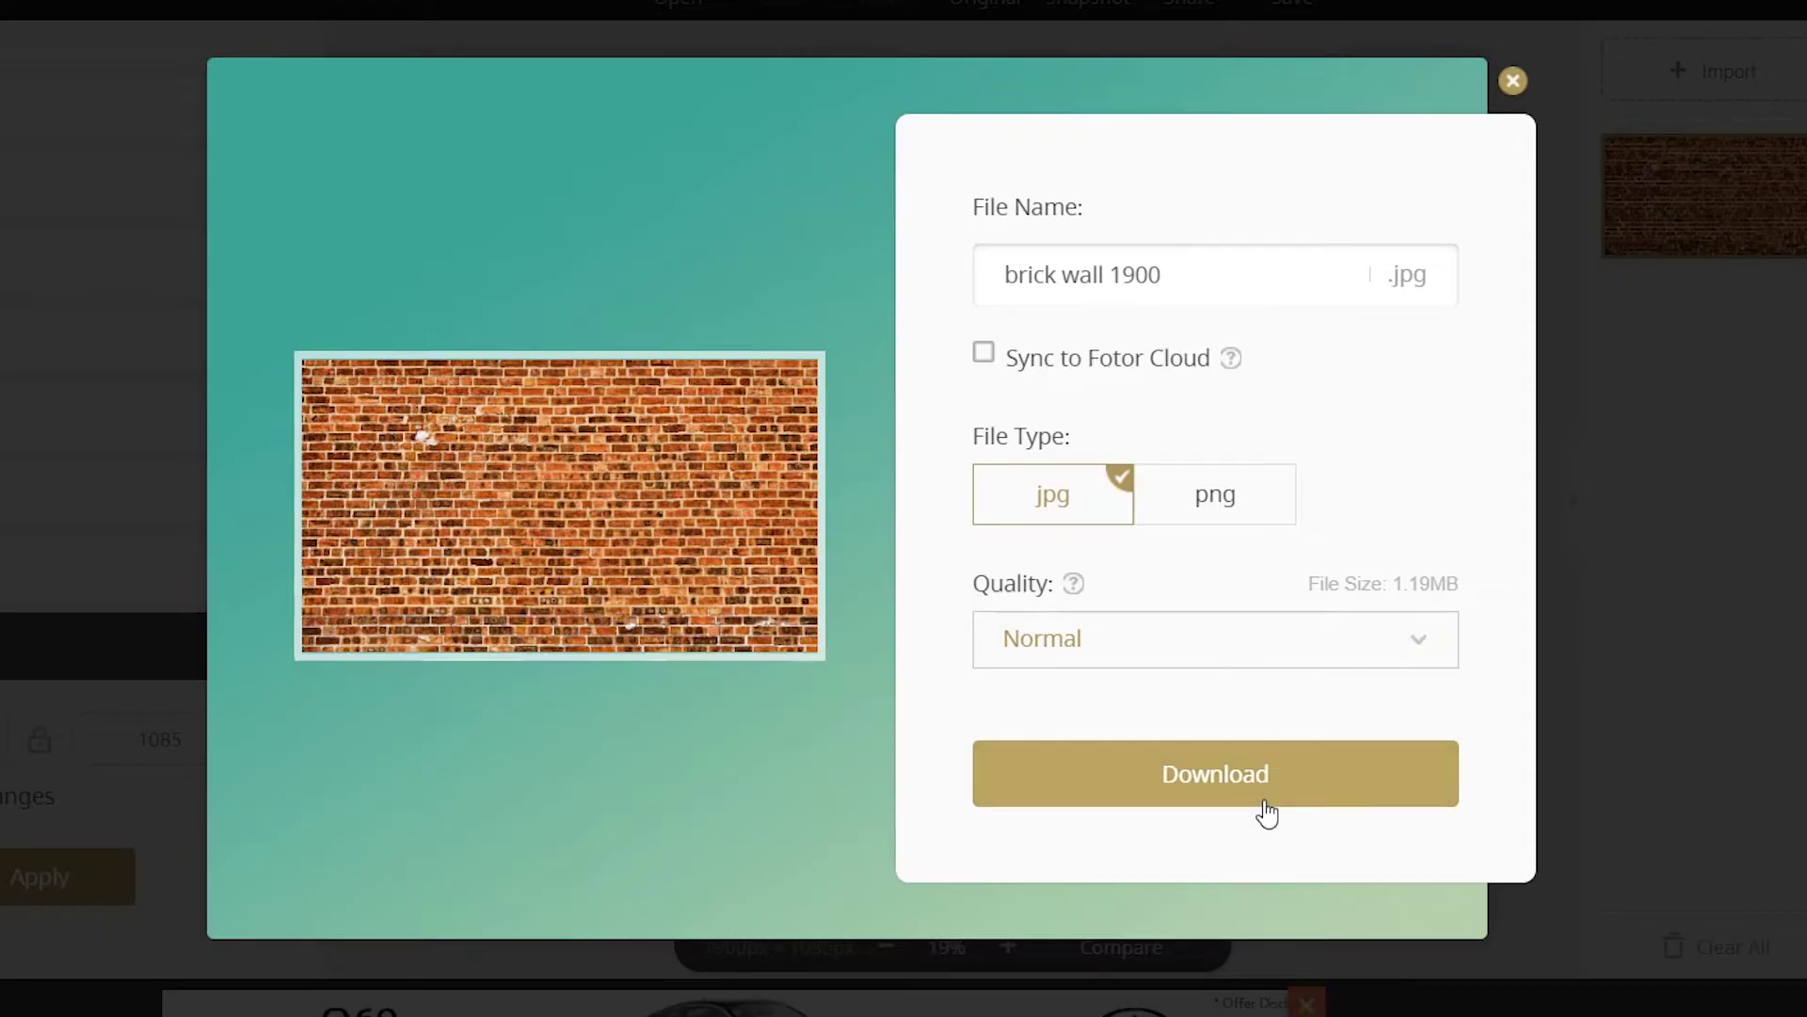
{"action": "left_click", "coordinate": [1266, 808]}
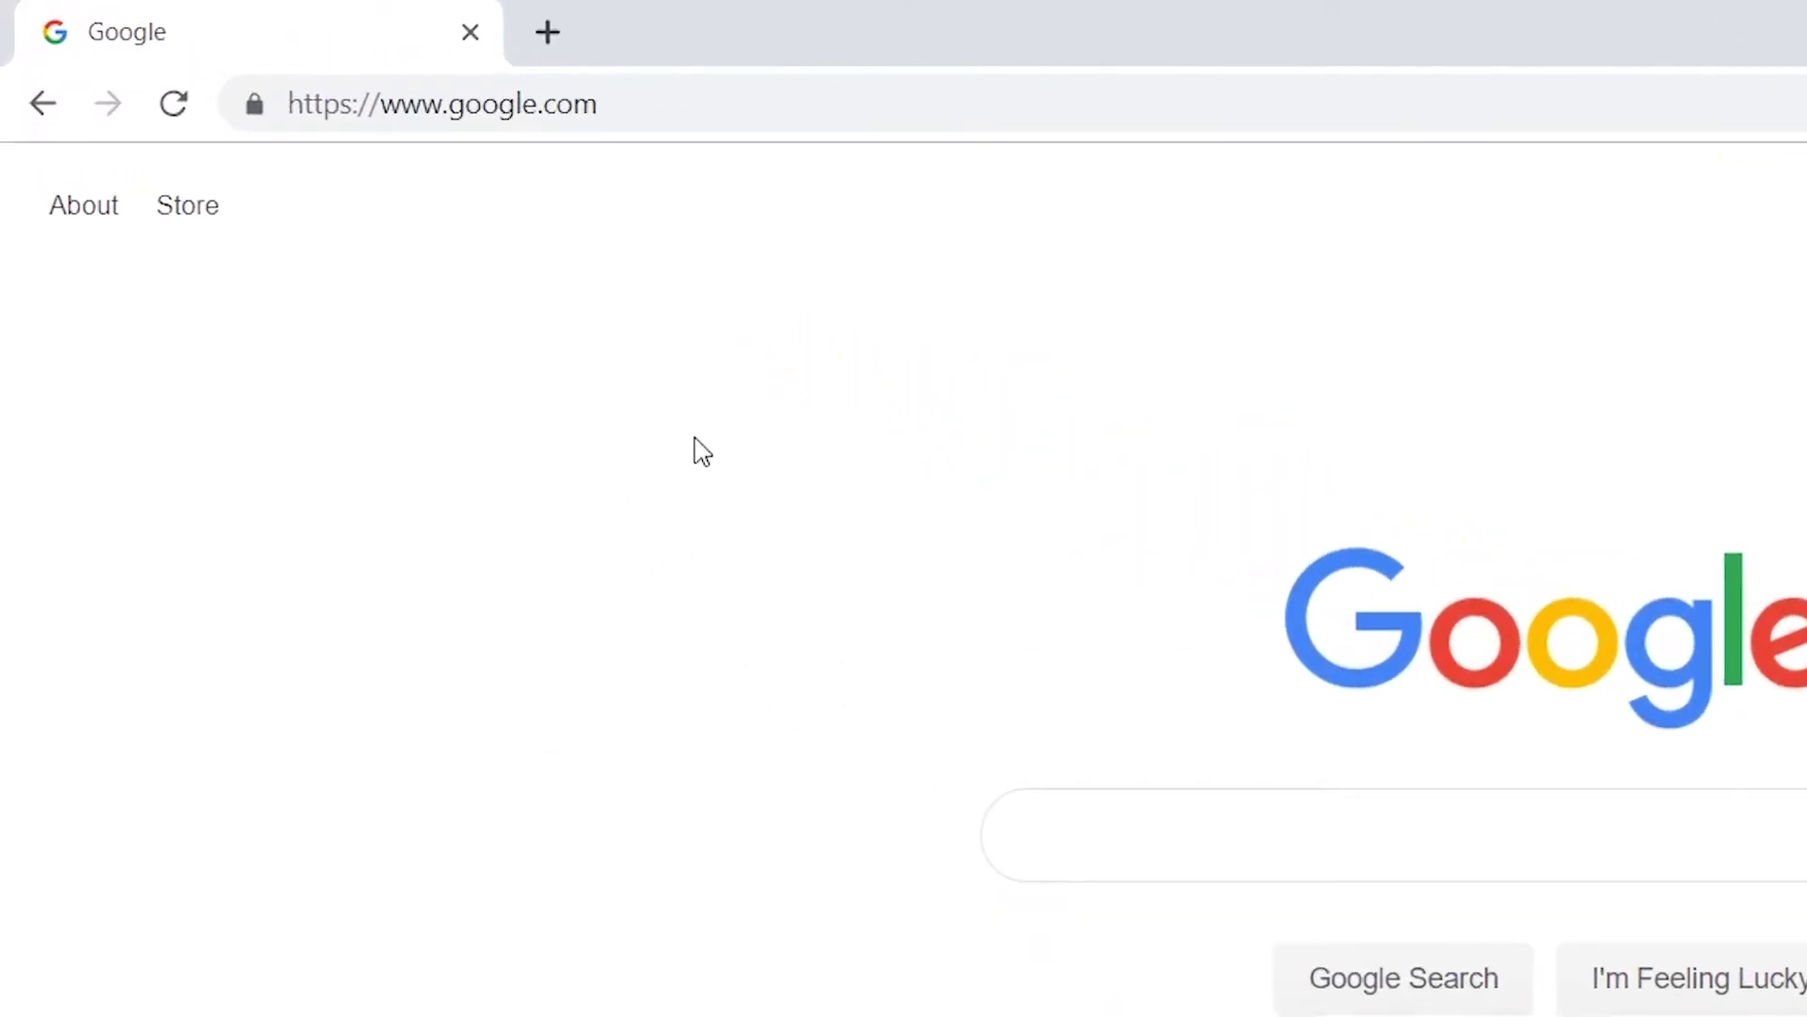
Step: Go to optimizilla.com and scroll down to its upload area
{"action": "left_click", "coordinate": [618, 113]}
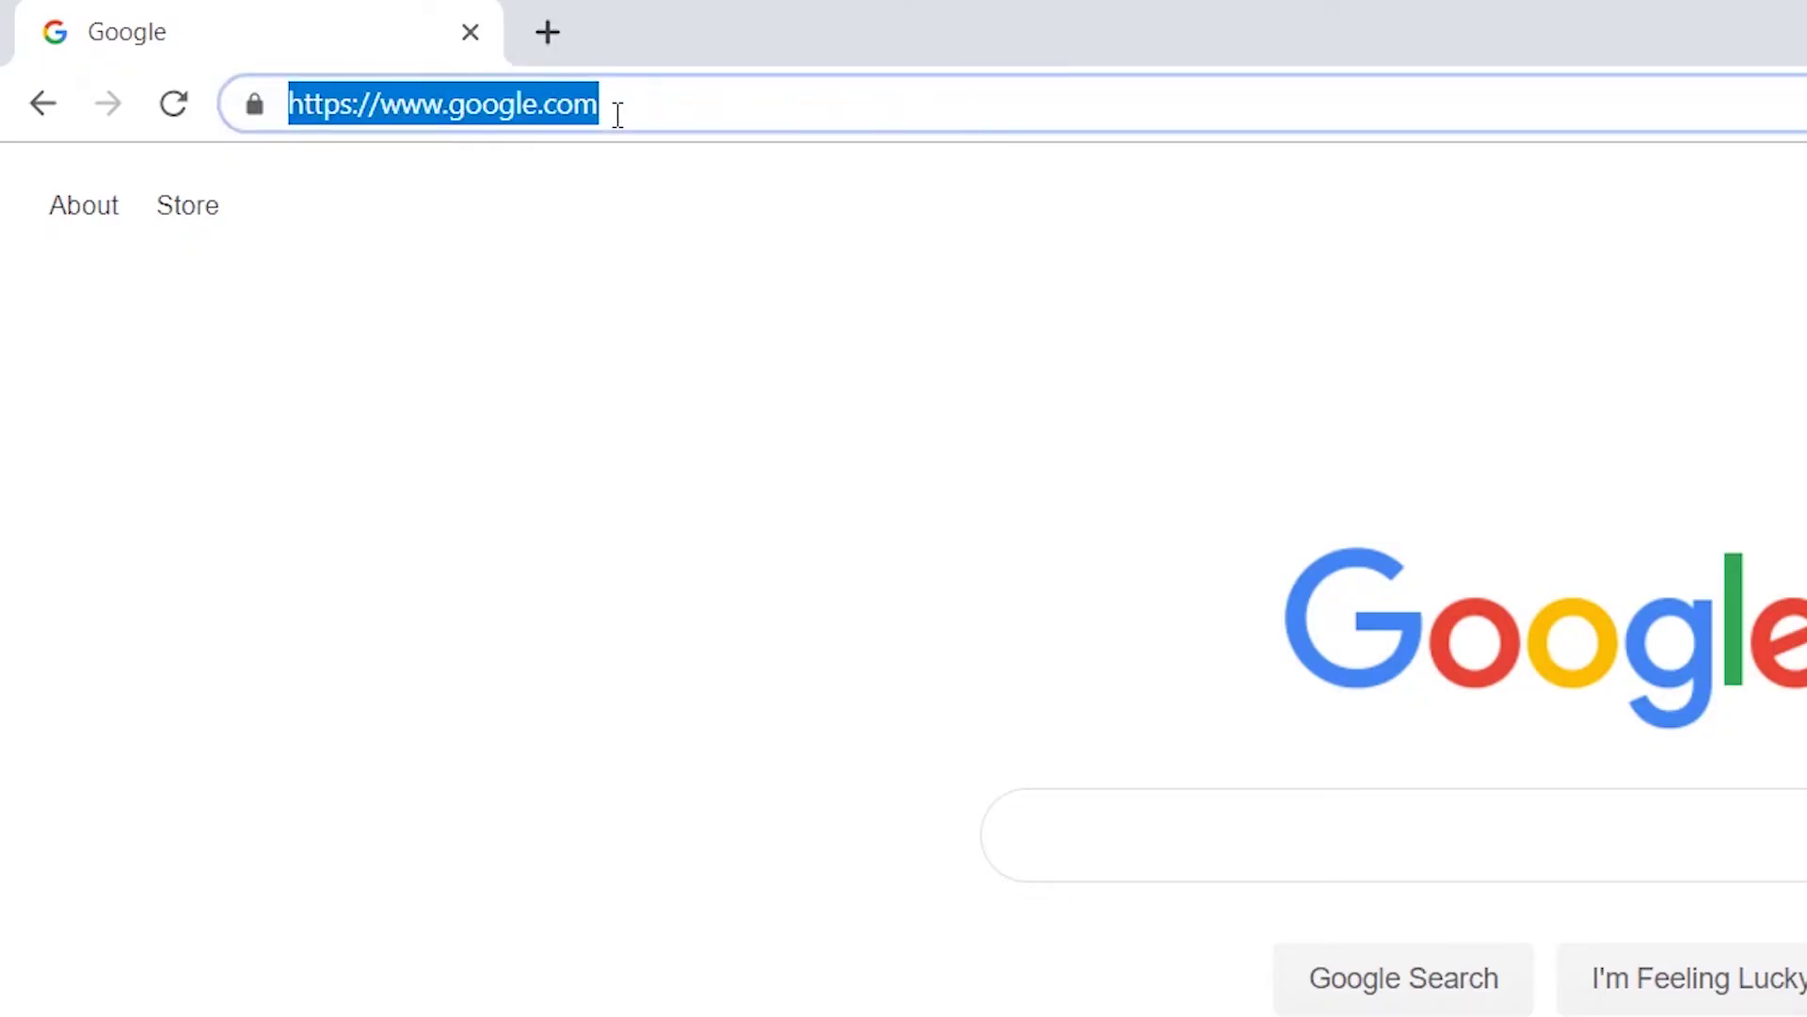
{"action": "type", "text": "optimizilla.com"}
{"action": "key", "text": "Return"}
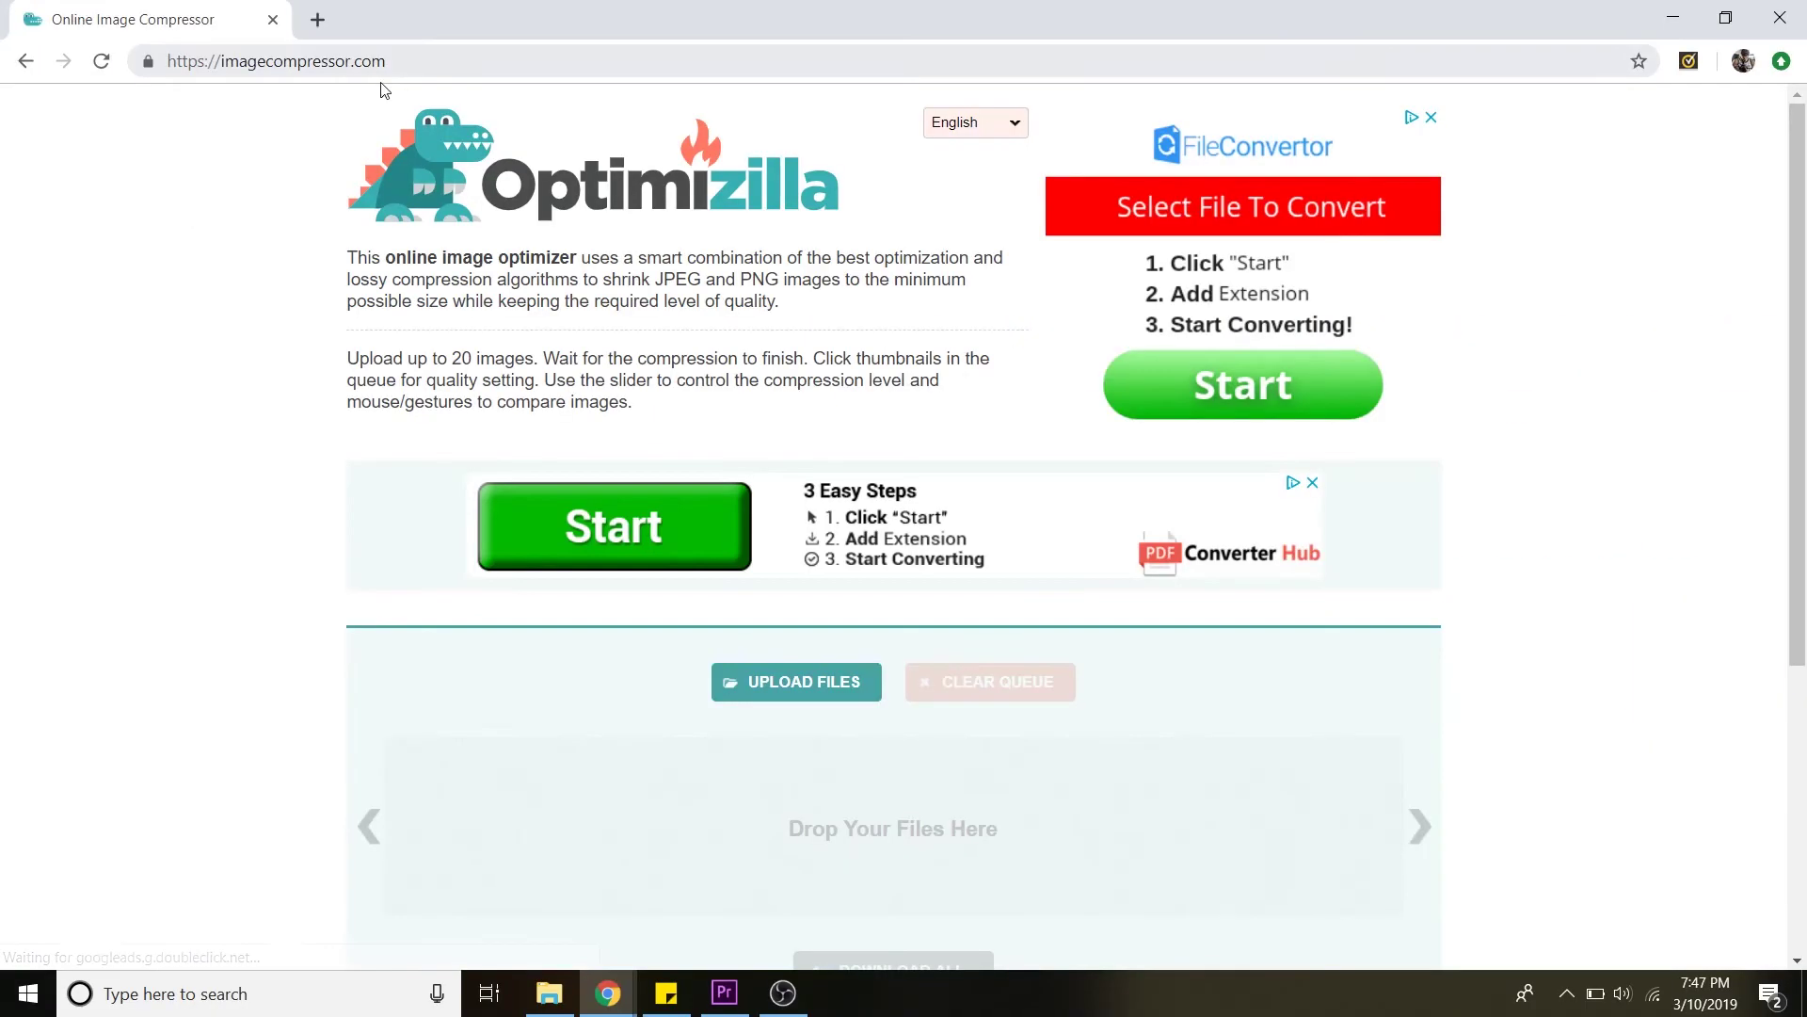
{"action": "scroll", "coordinate": [1021, 471], "scroll_direction": "down", "scroll_amount": 1}
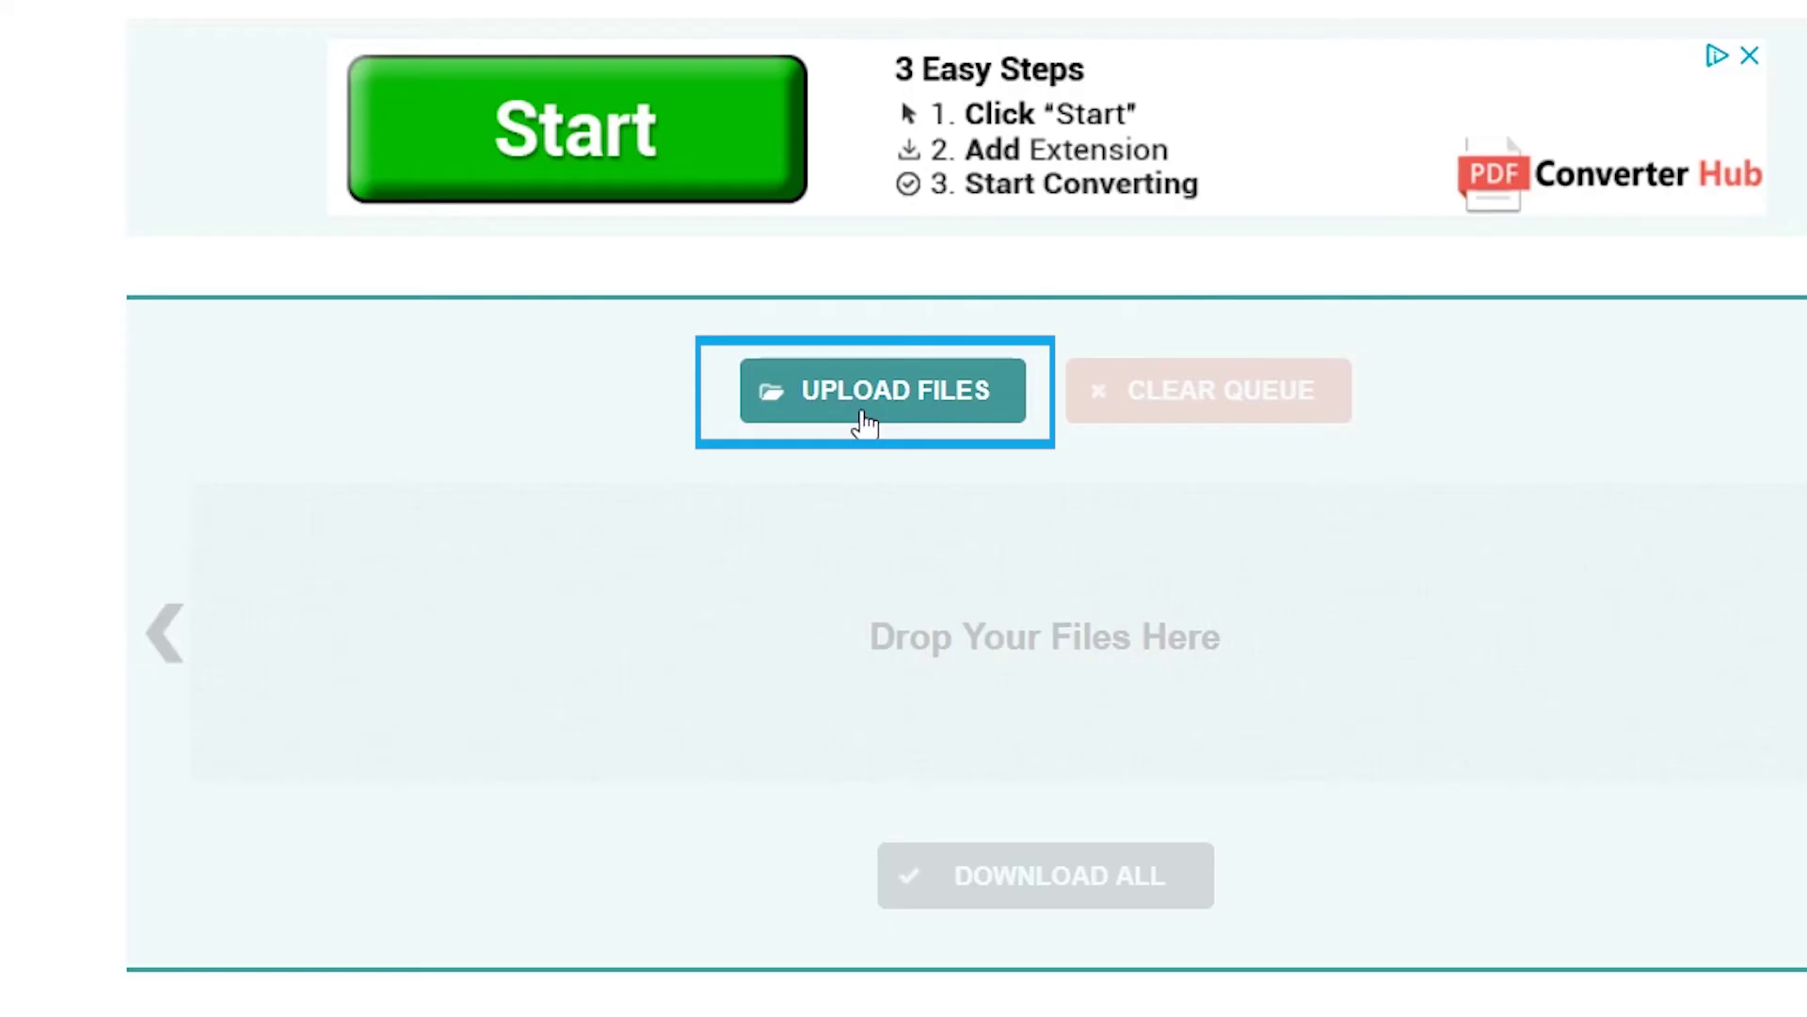
Step: Upload pexels-photo-373965, which compresses from 485K to 374K (-23%)
{"action": "left_click", "coordinate": [862, 422]}
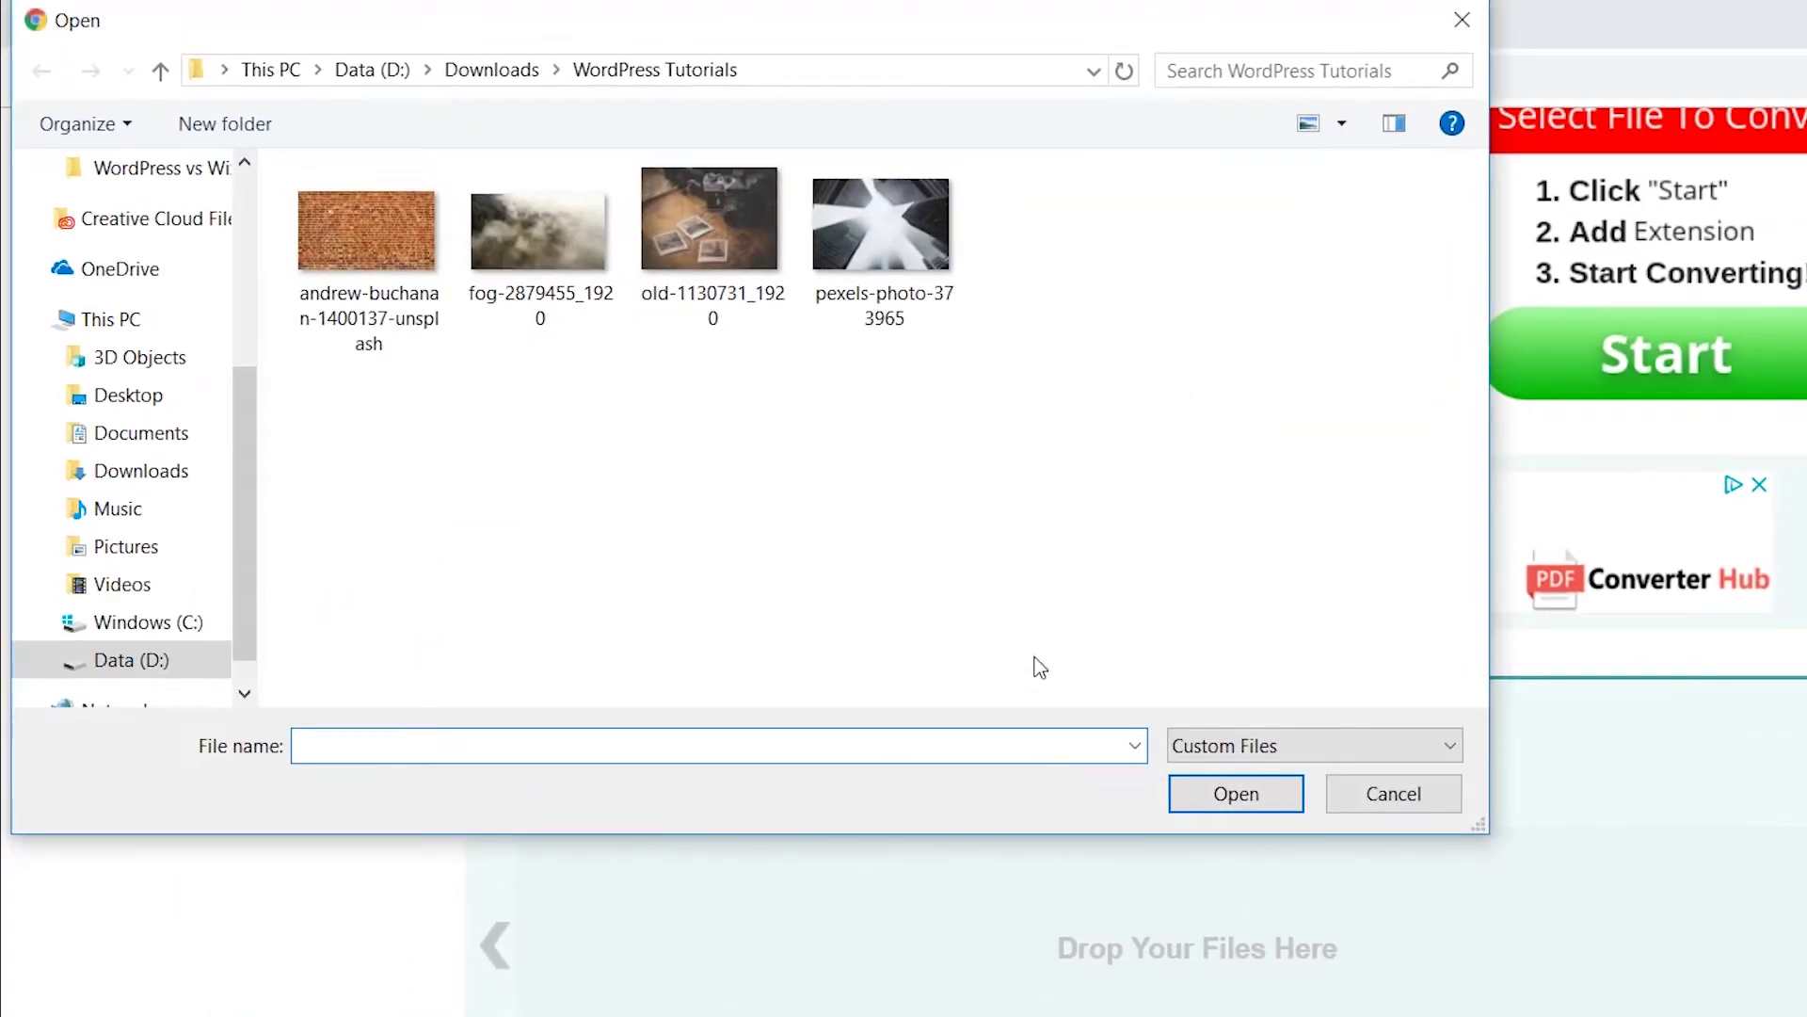
{"action": "left_click", "coordinate": [883, 233]}
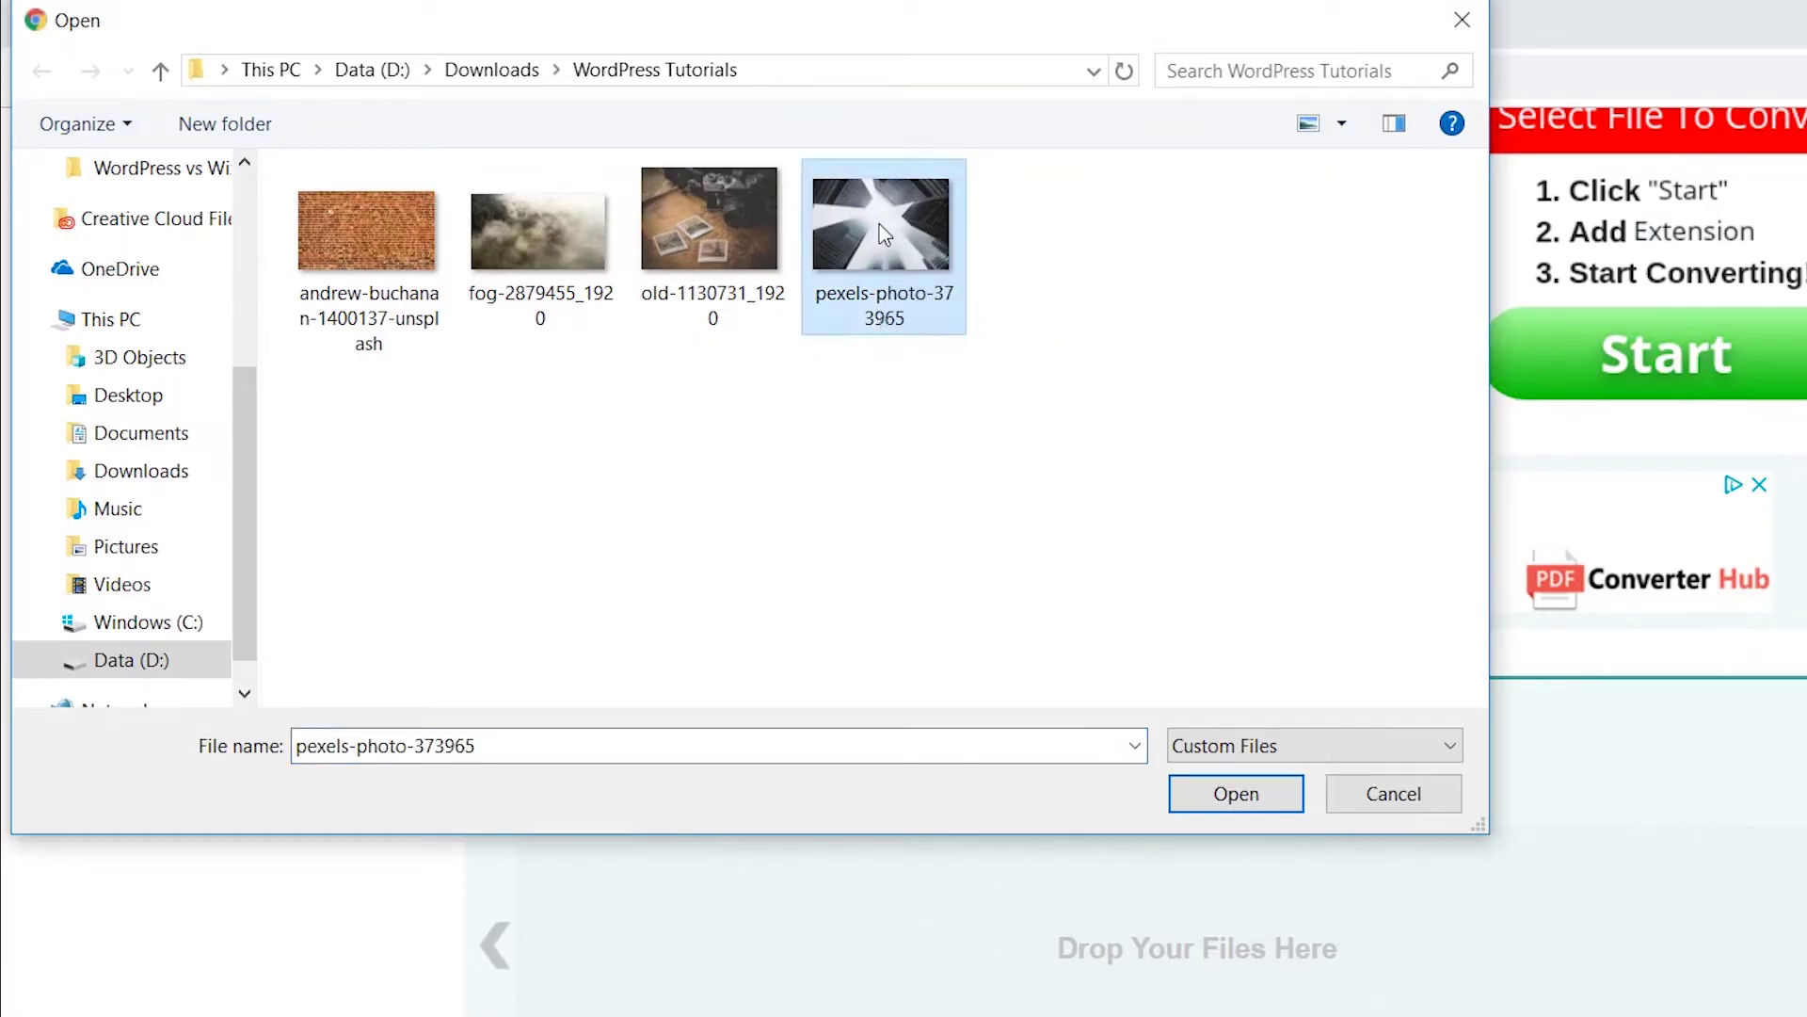
{"action": "left_click", "coordinate": [1219, 807]}
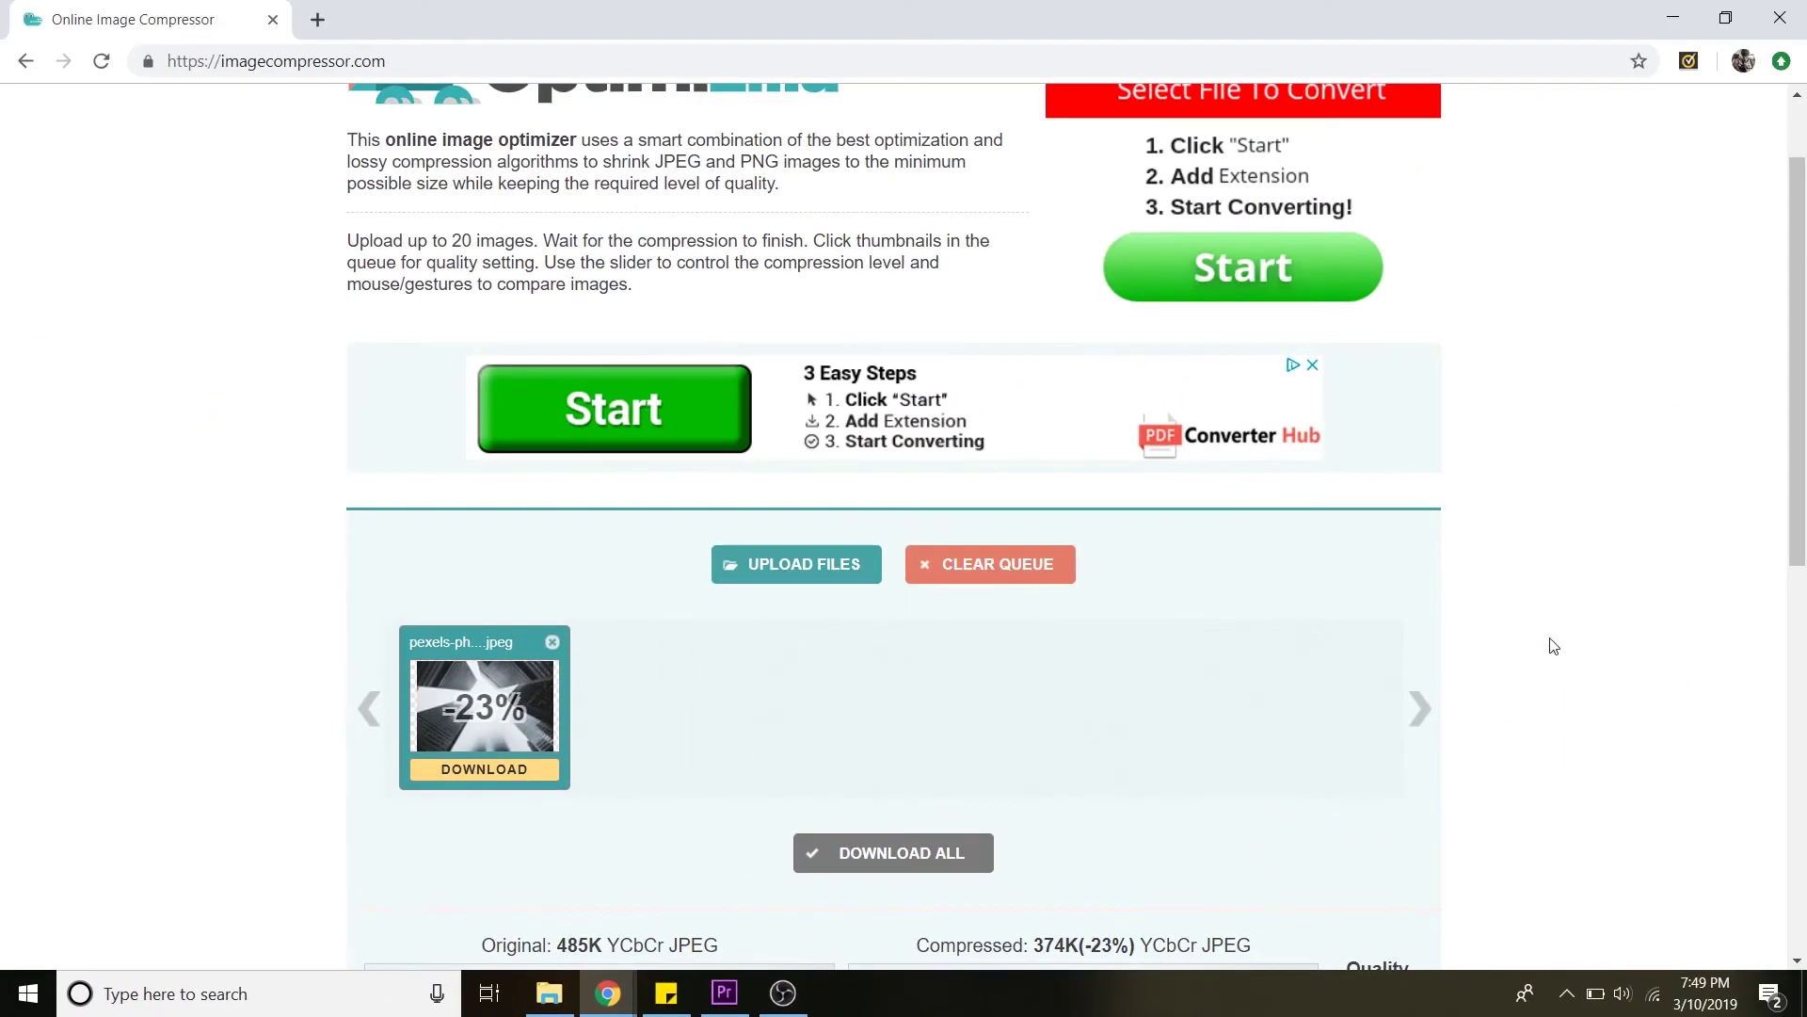
Step: Try quality 41 on the slider, zoom the preview, then raise quality to 70
{"action": "scroll", "coordinate": [1591, 656], "scroll_direction": "down", "scroll_amount": 5}
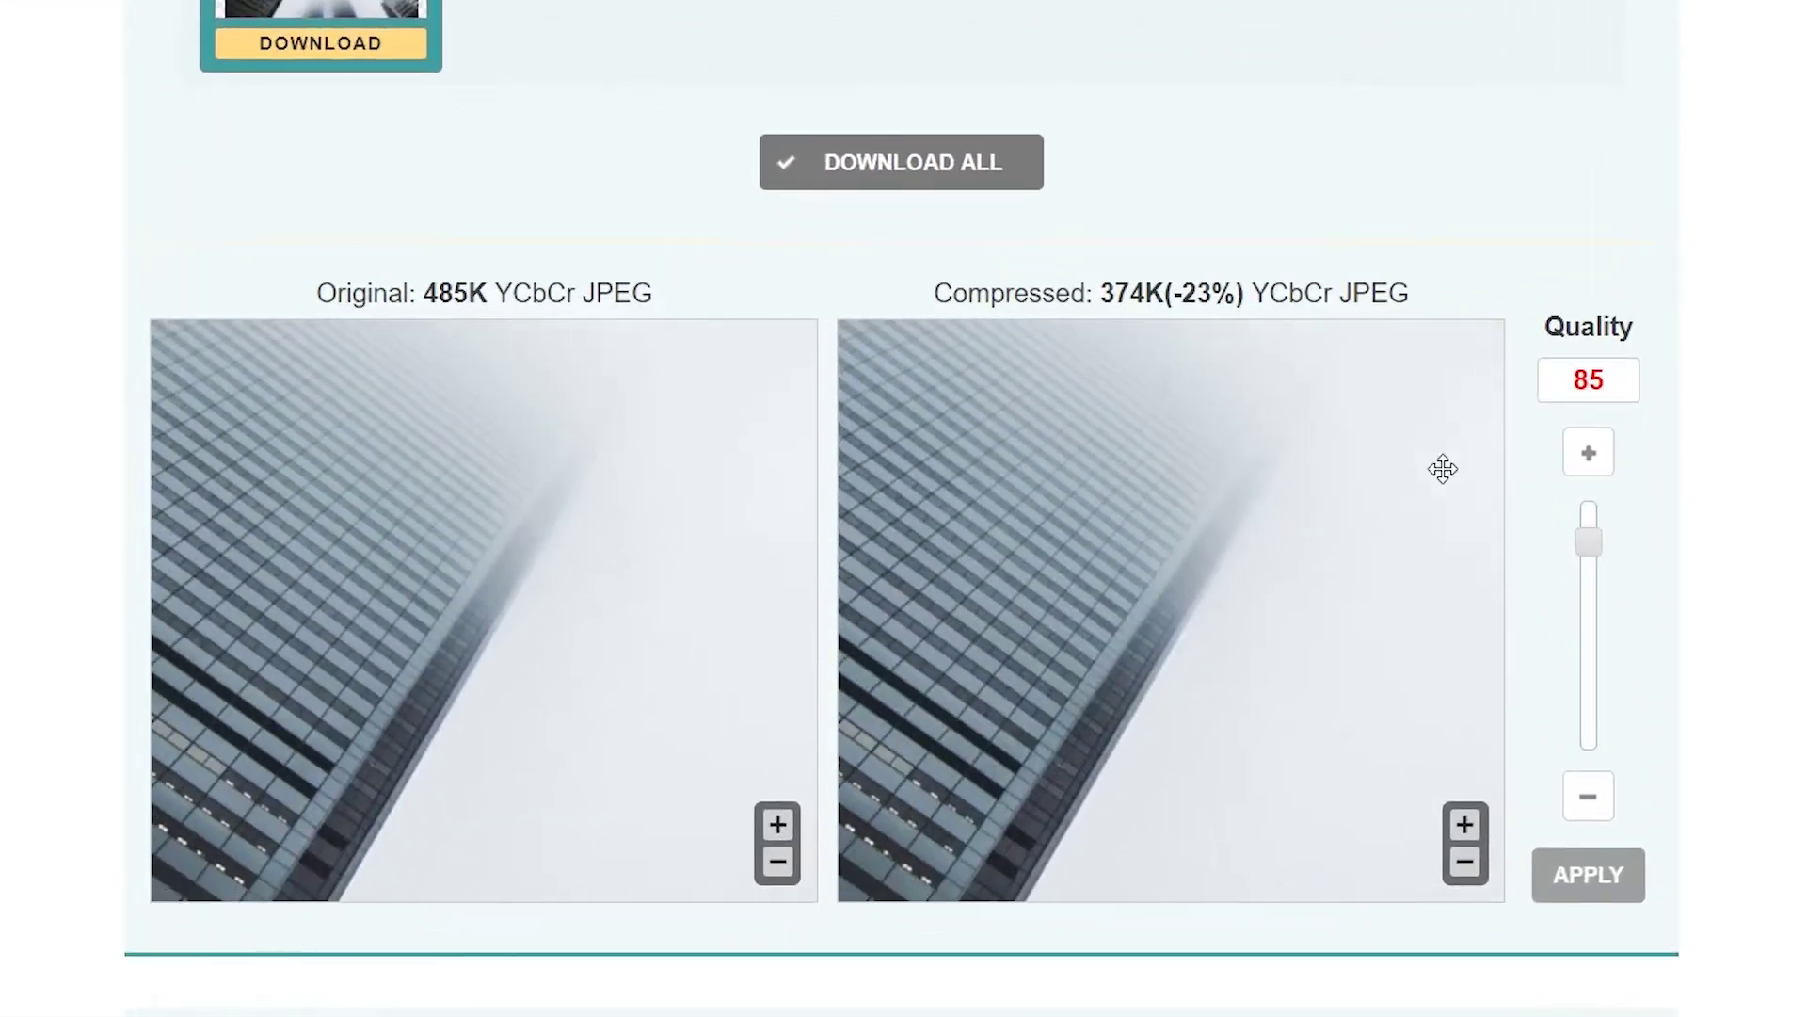
{"action": "scroll", "coordinate": [1109, 641], "scroll_direction": "up", "scroll_amount": 5}
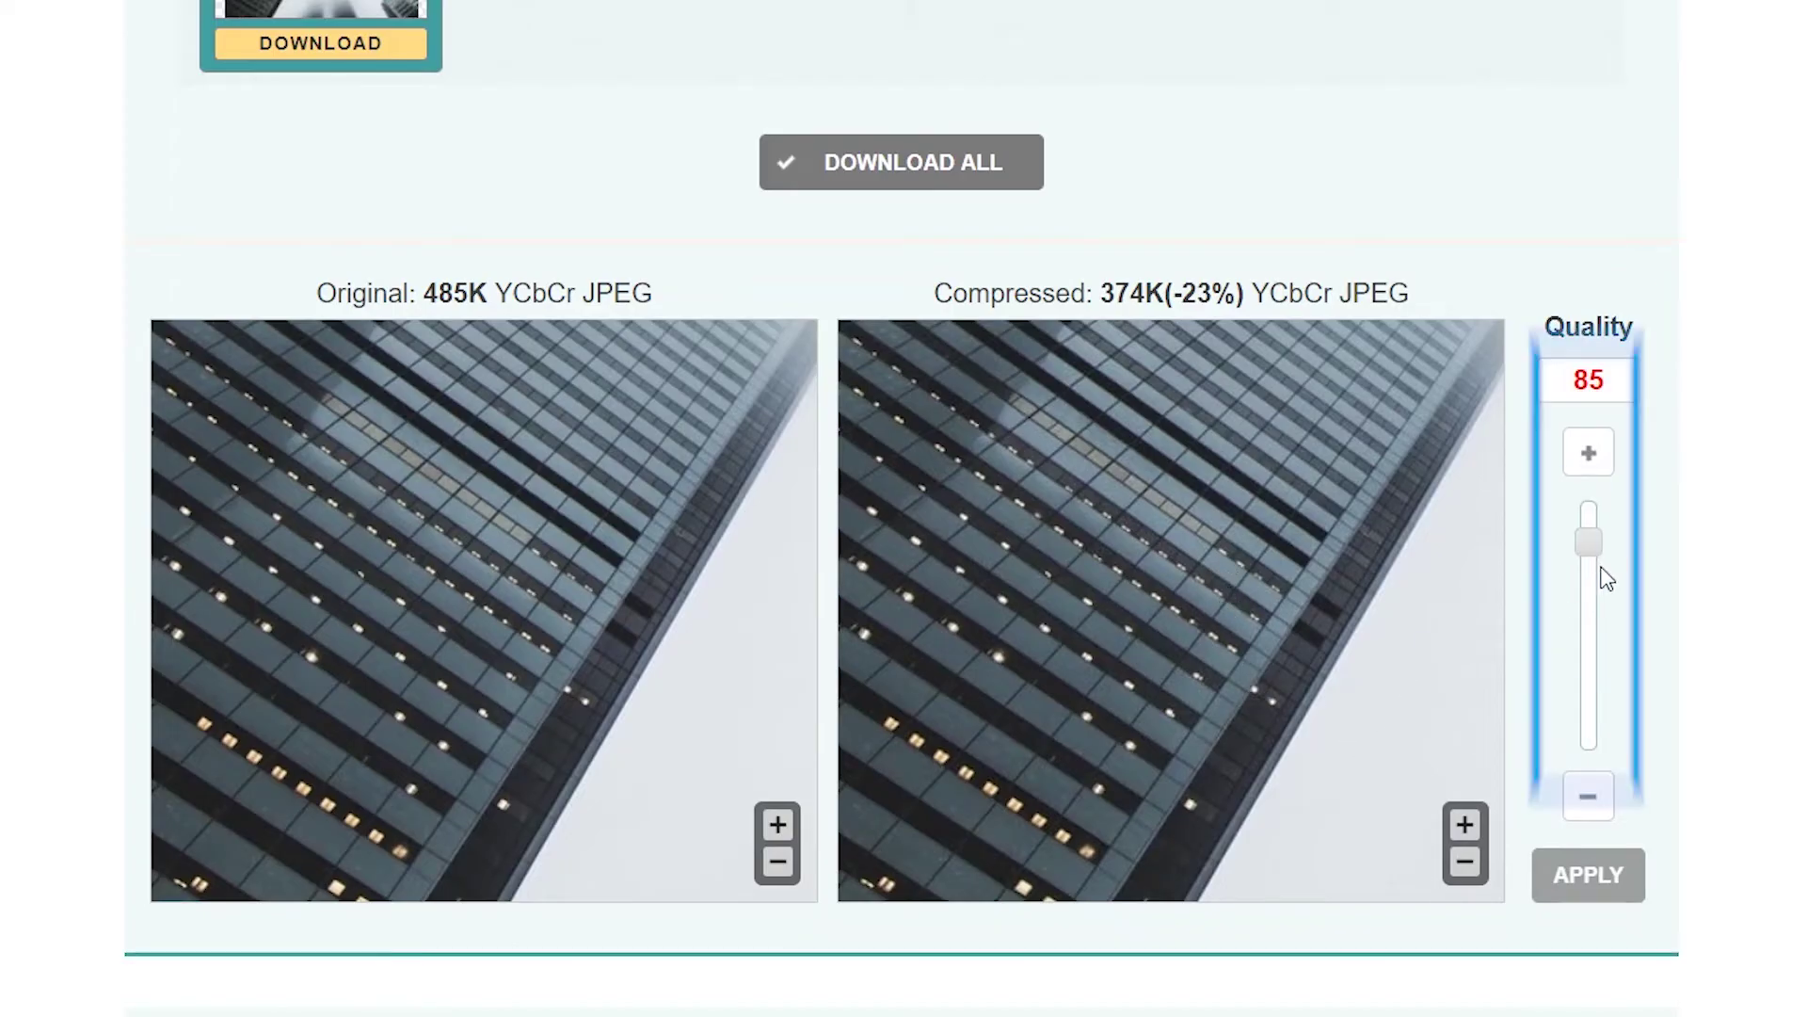
{"action": "left_click_drag", "start_coordinate": [1595, 547], "coordinate": [1593, 664]}
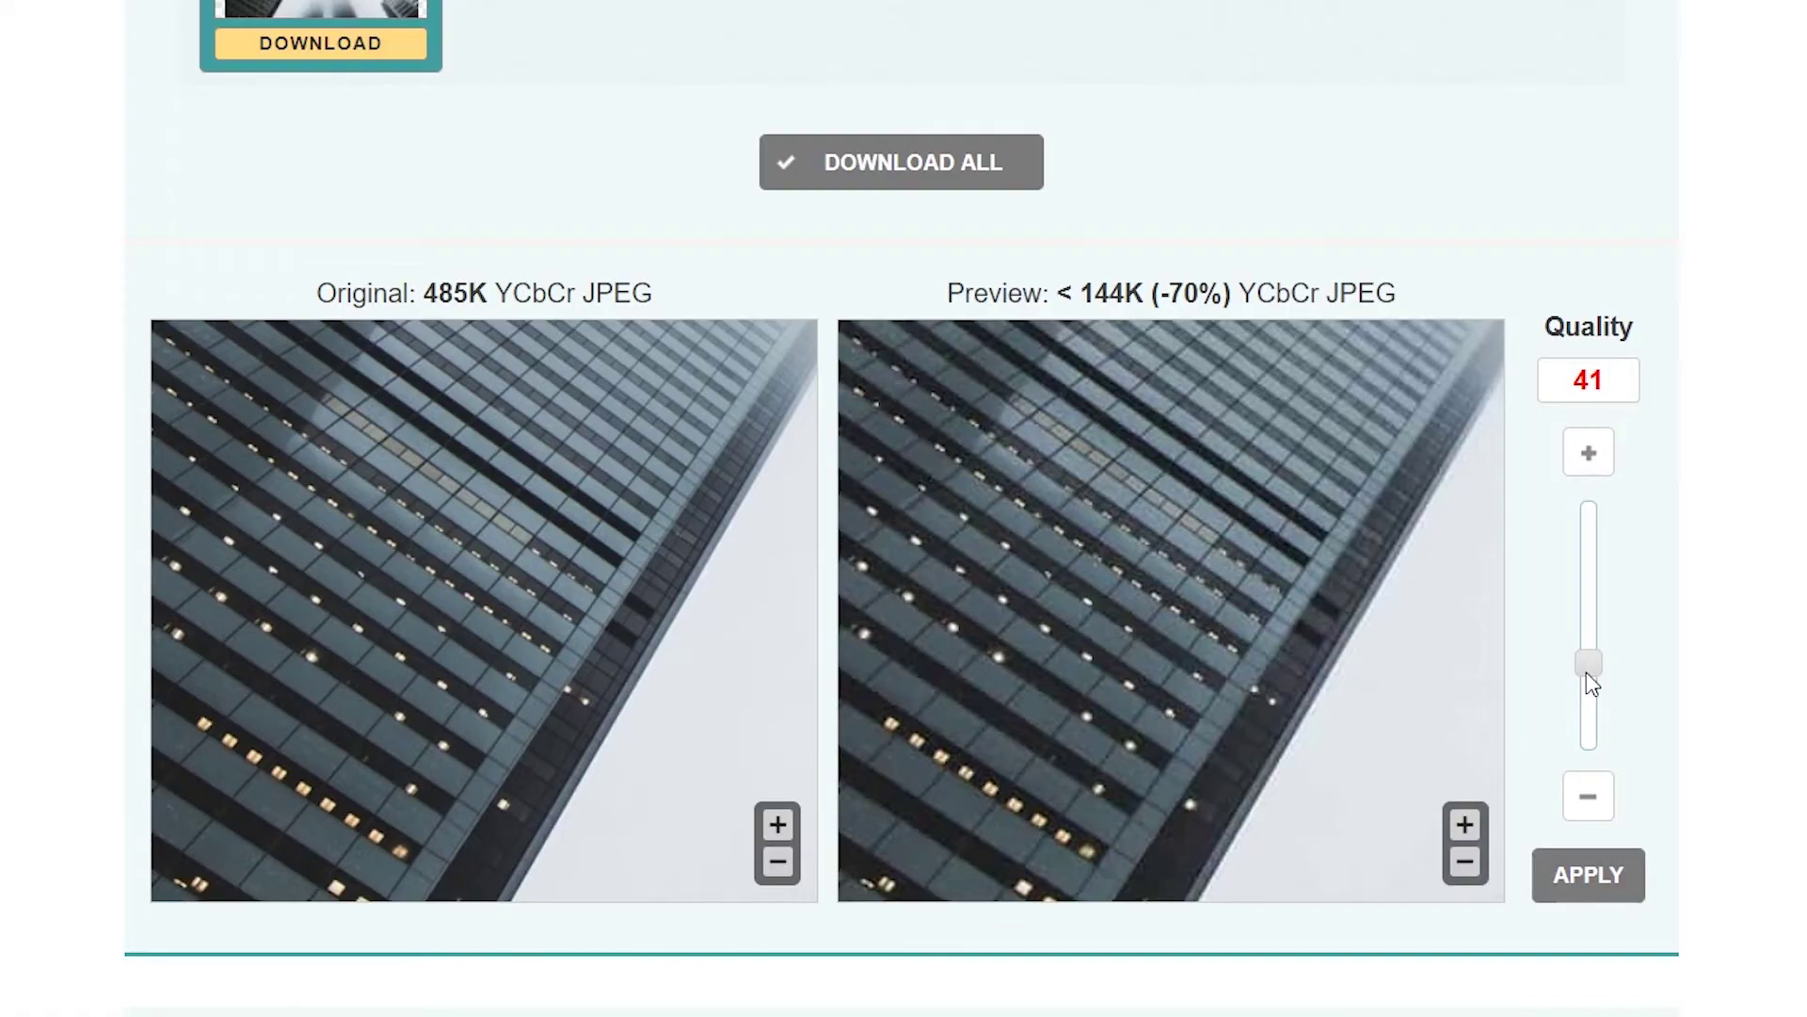
{"action": "left_click", "coordinate": [1465, 824]}
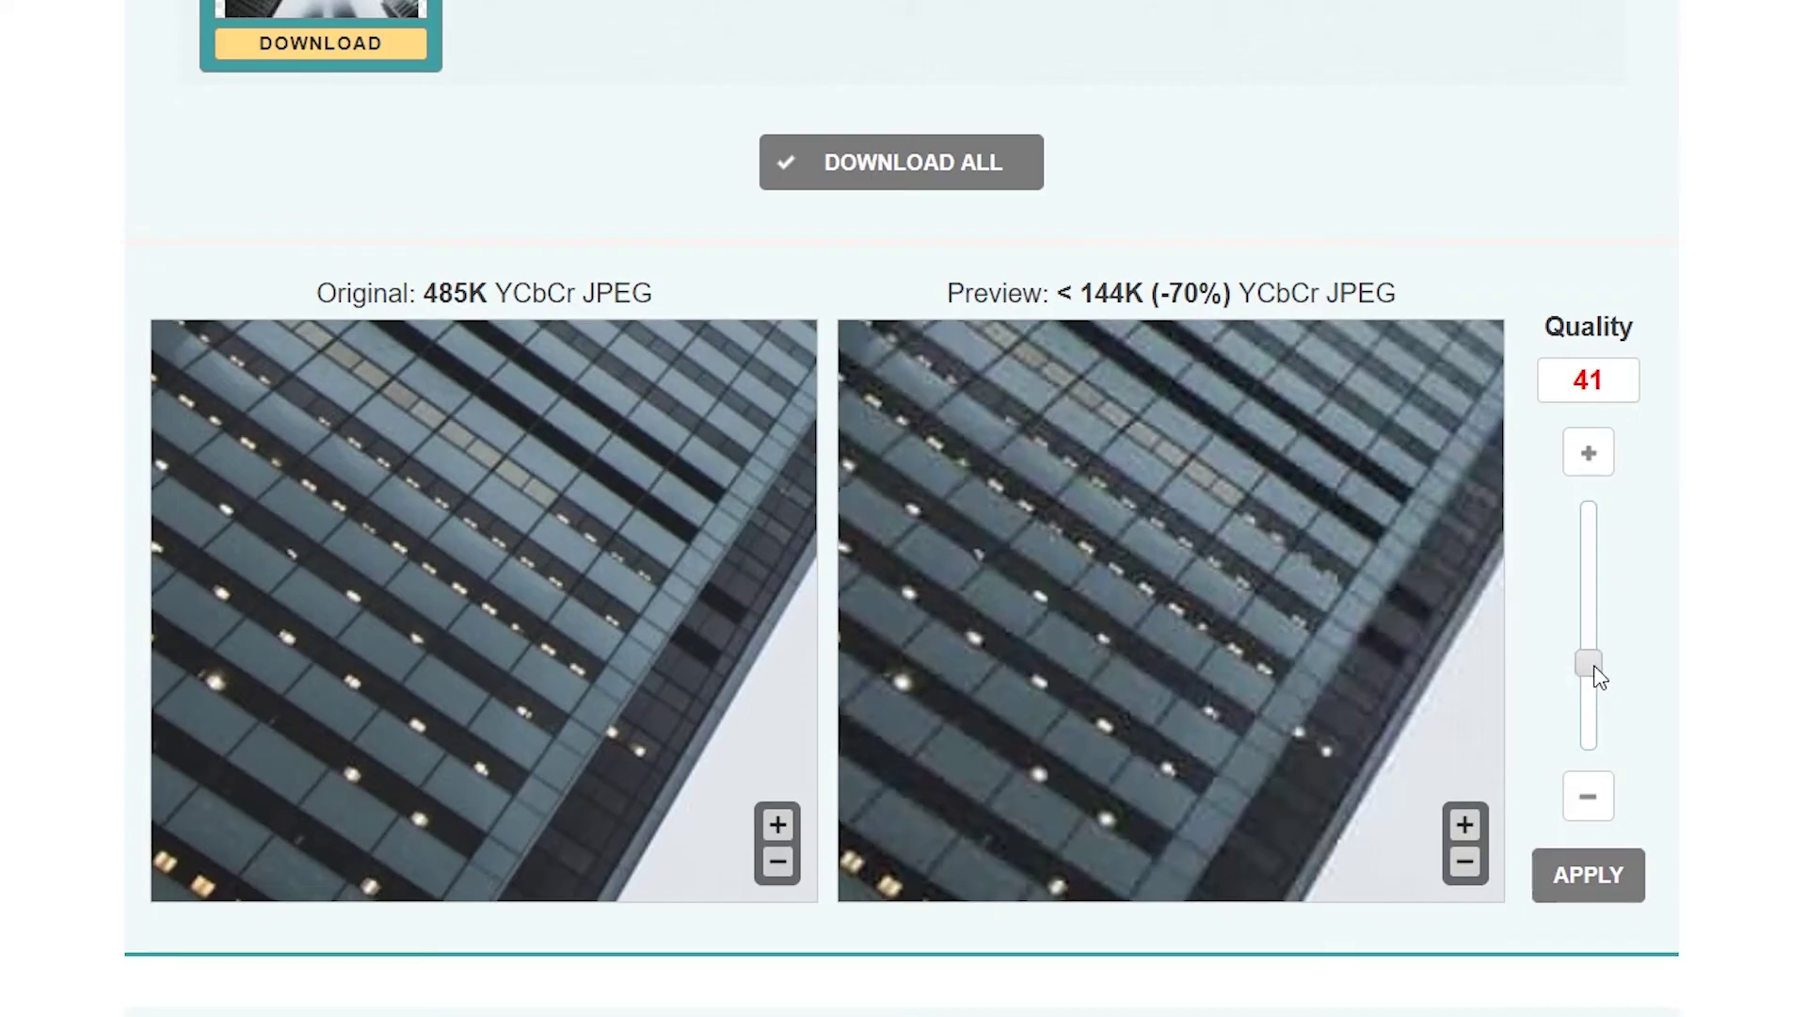
{"action": "left_click_drag", "start_coordinate": [1593, 666], "coordinate": [1601, 586]}
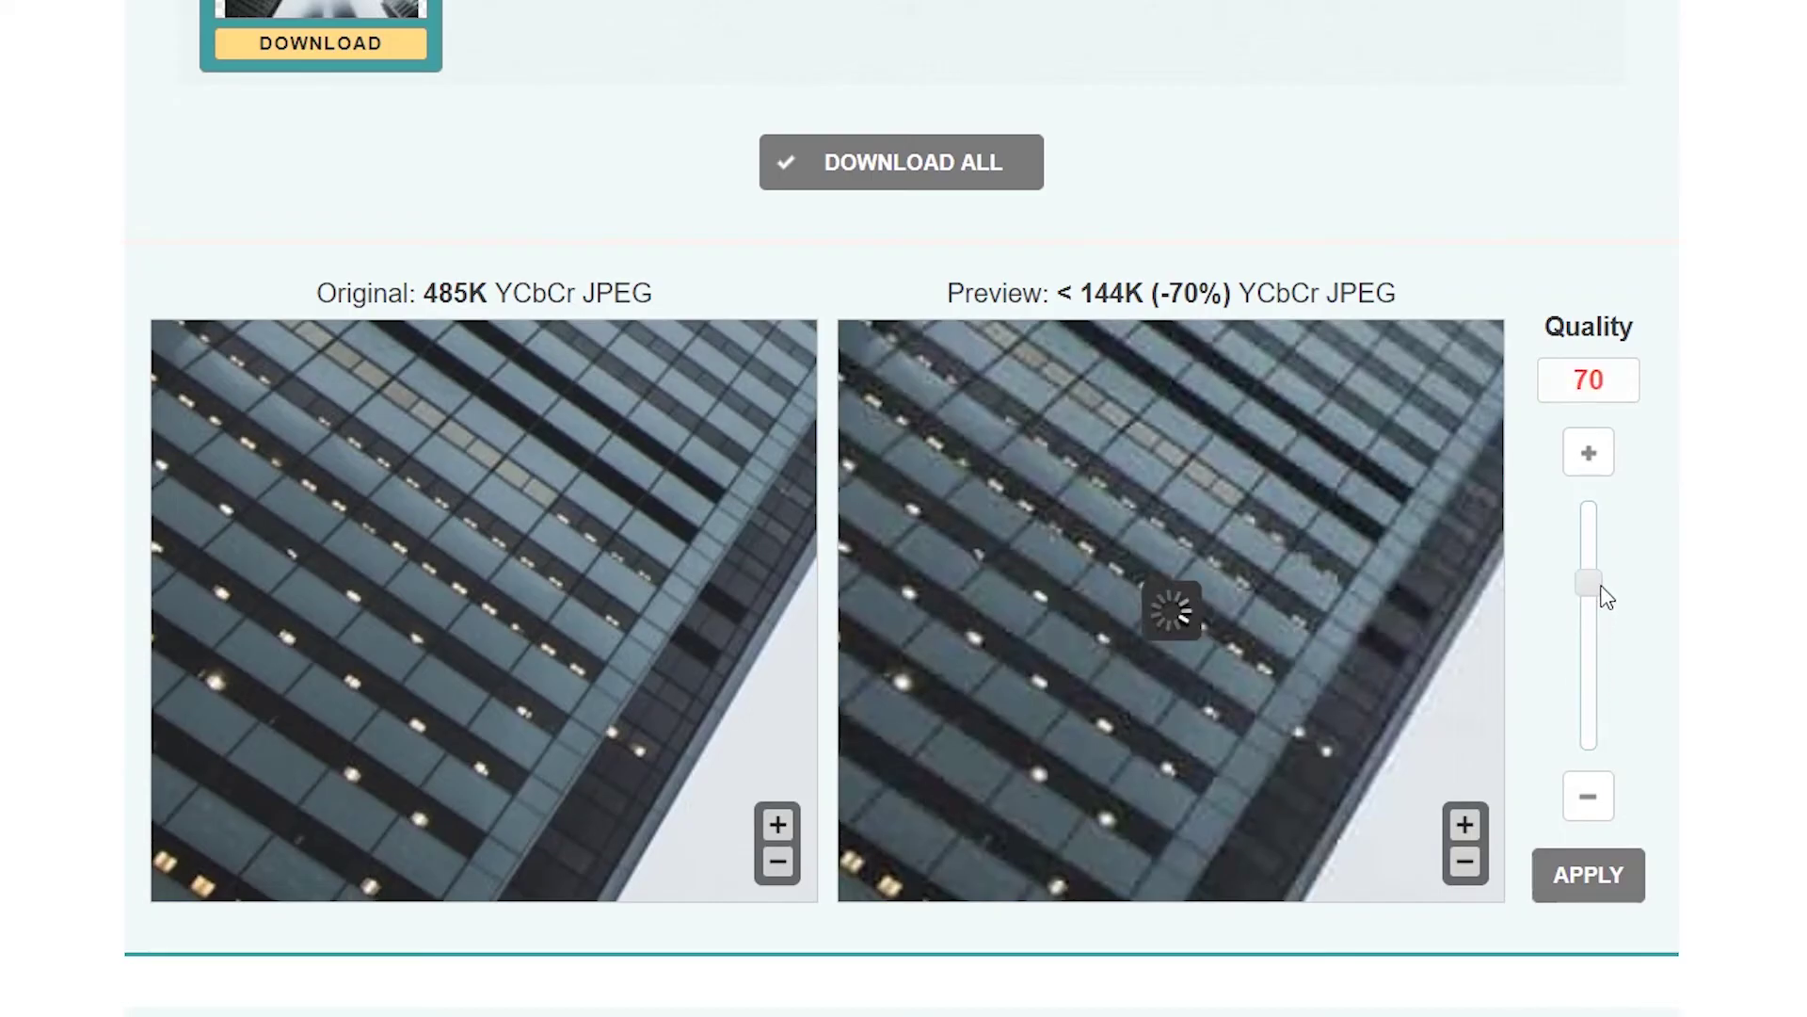
Step: Apply quality 70 (224K, -54%) and download the compressed skyscraper photo
{"action": "left_click", "coordinate": [1620, 893]}
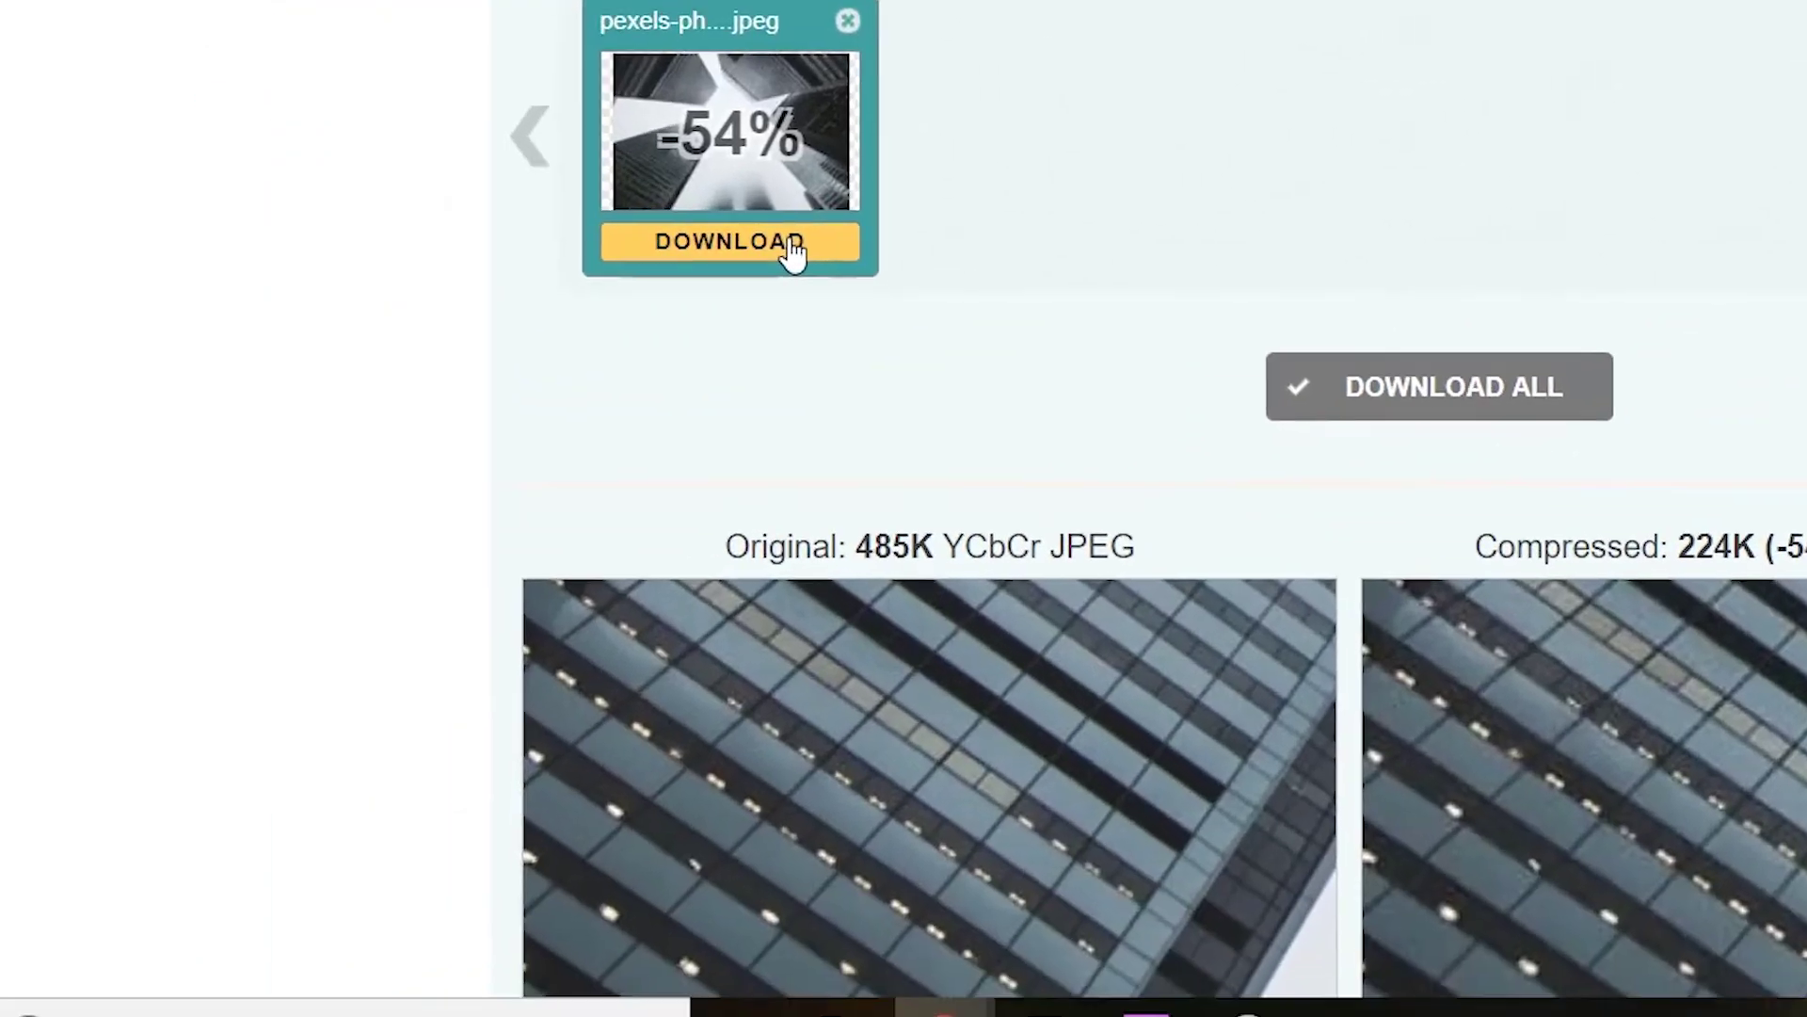
{"action": "left_click", "coordinate": [374, 555]}
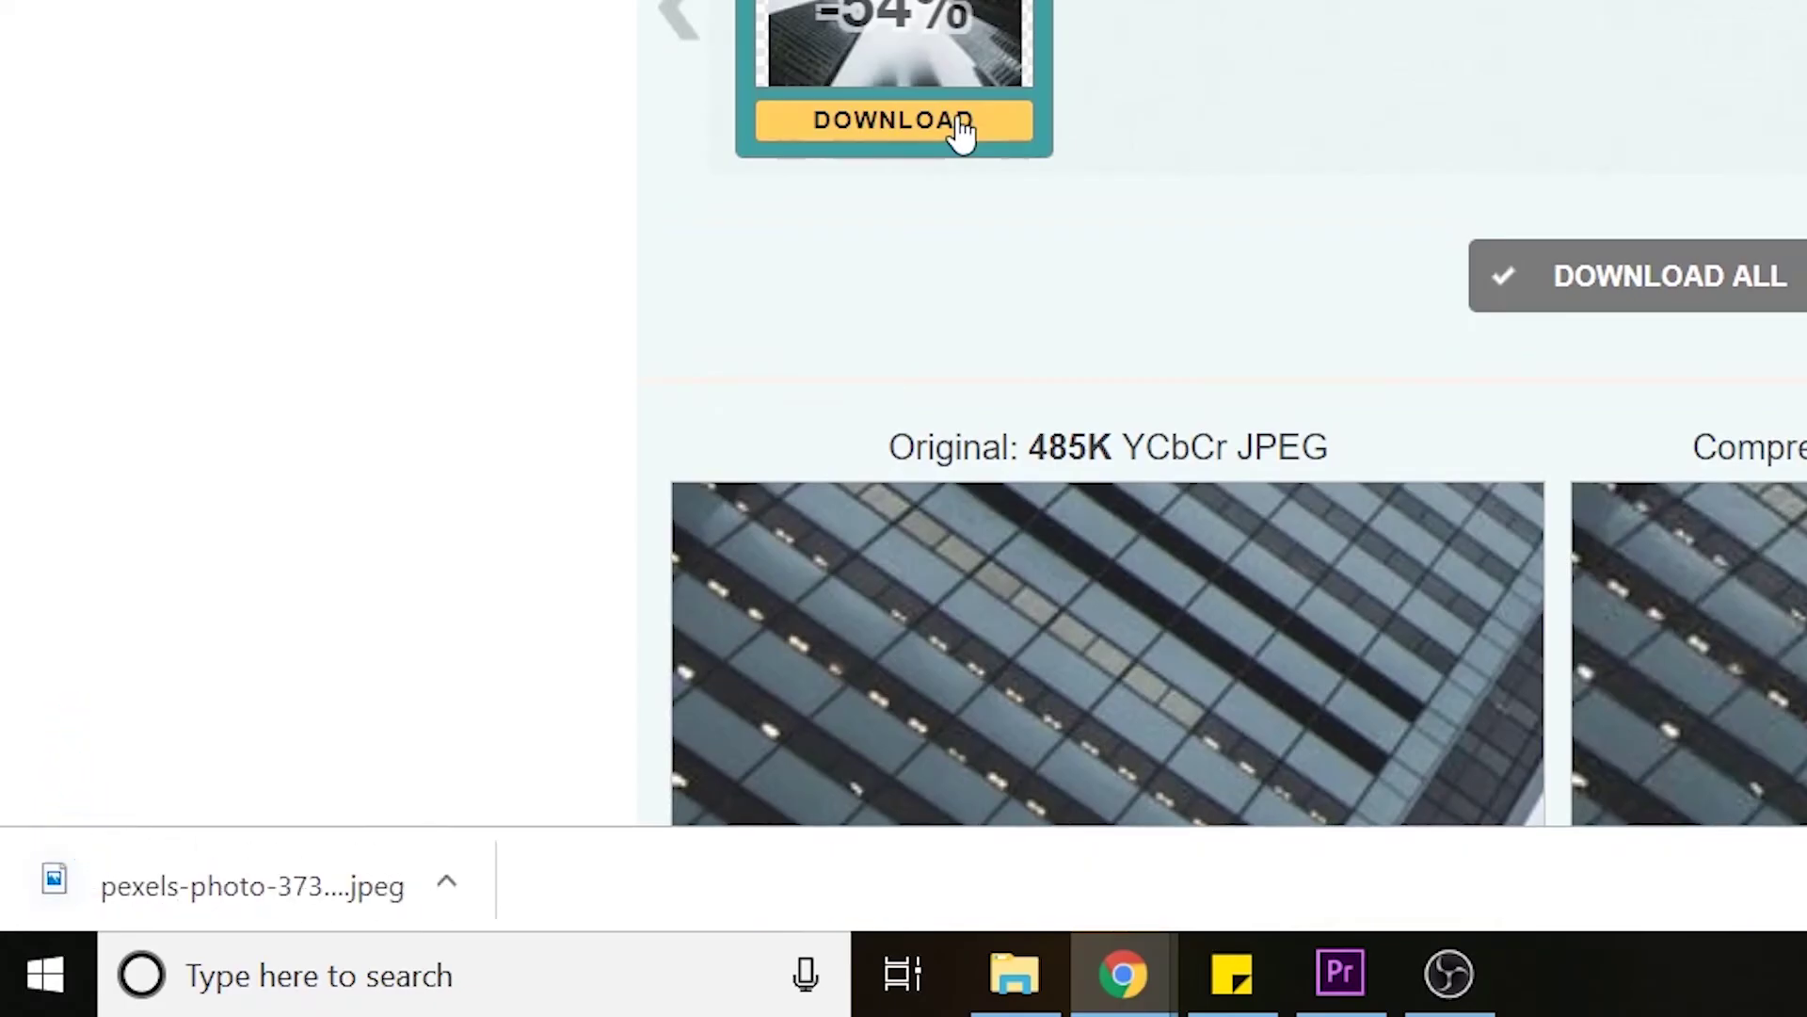